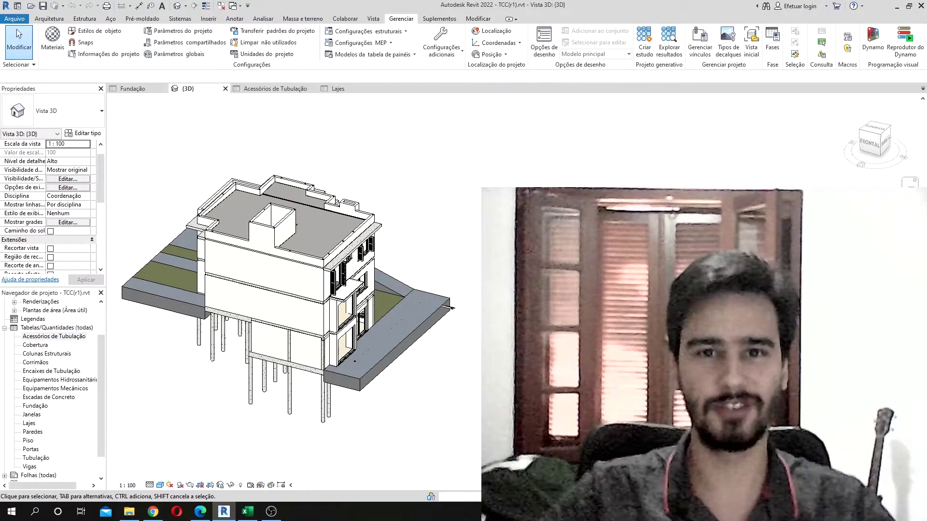
pyautogui.keyDown('shift'); pyautogui.moveTo(458, 347); pyautogui.dragTo(222, 304, button='middle'); pyautogui.keyUp('shift')
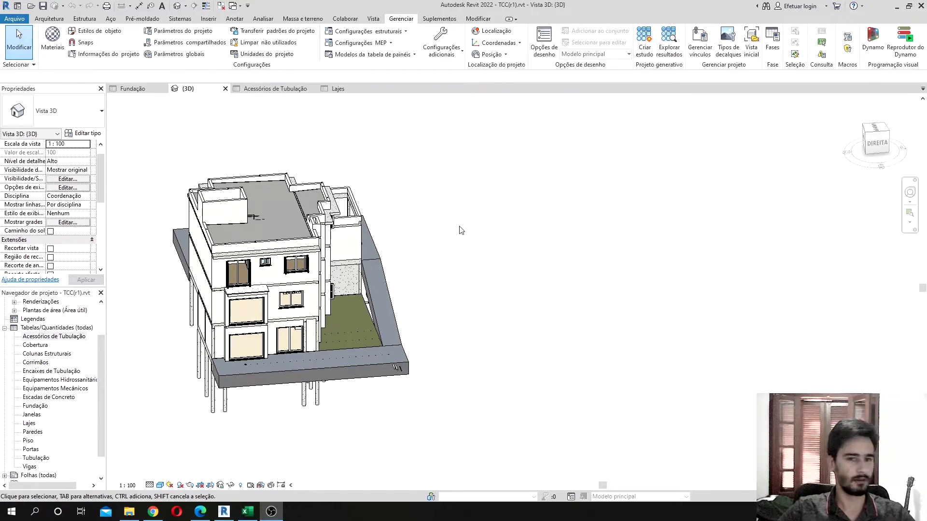
pyautogui.scroll(5, 460, 231)
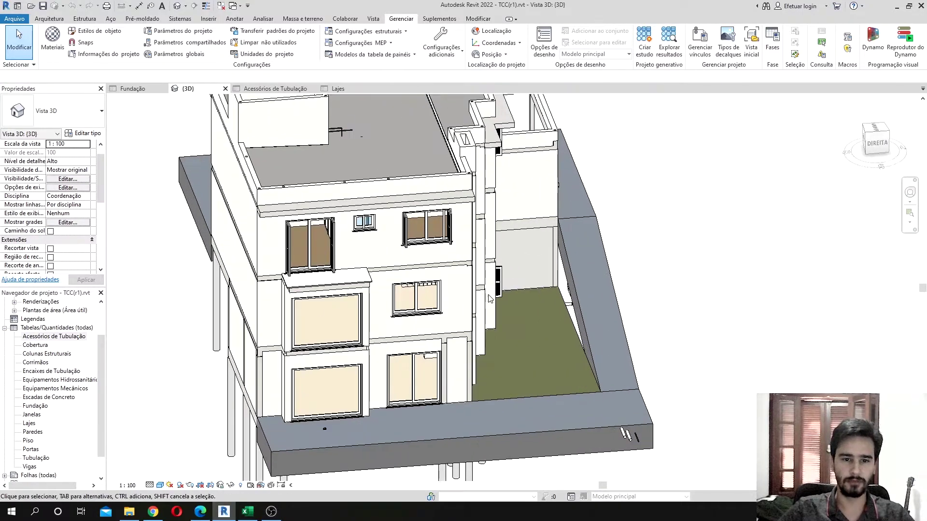
pyautogui.keyDown('shift'); pyautogui.moveTo(565, 261); pyautogui.dragTo(587, 289, button='middle'); pyautogui.keyUp('shift')
pyautogui.scroll(-4, 587, 289)
pyautogui.moveTo(659, 236); pyautogui.dragTo(603, 249, button='middle')
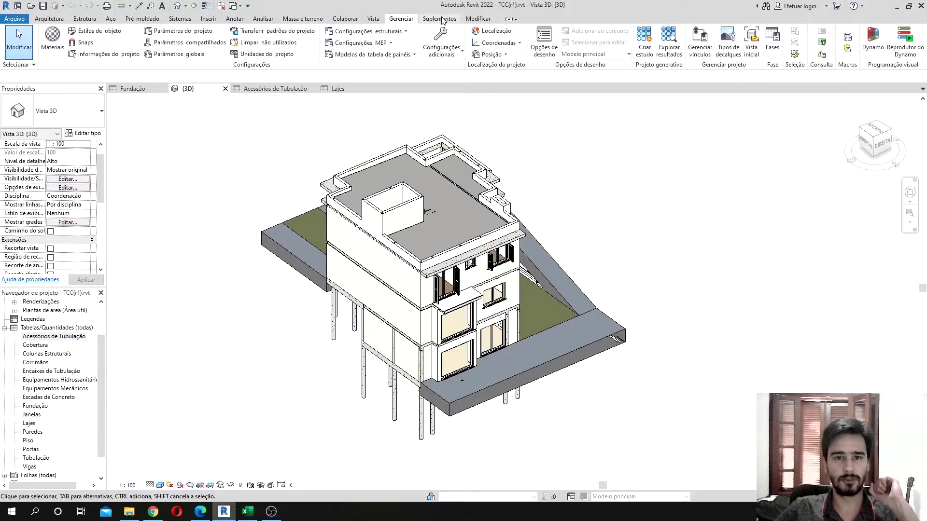
# - Inspect the category assignments of the Código SINAPI project parameter, leaving its settings as they are
pyautogui.click(191, 32)
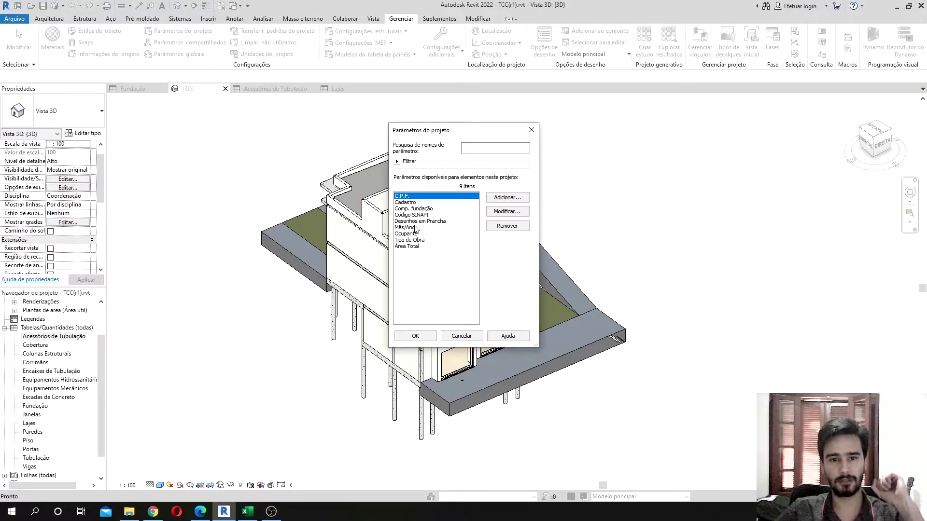
pyautogui.click(414, 215)
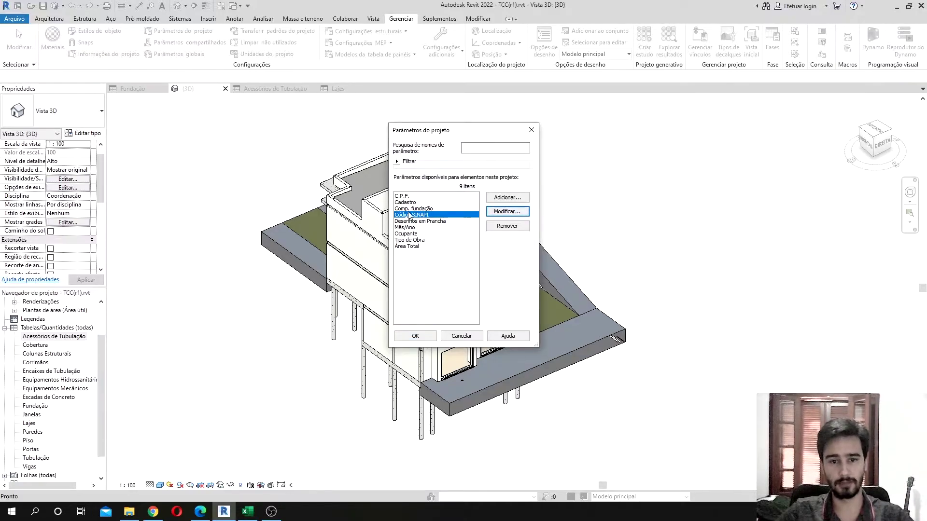
pyautogui.click(516, 217)
pyautogui.scroll(-6, 584, 227)
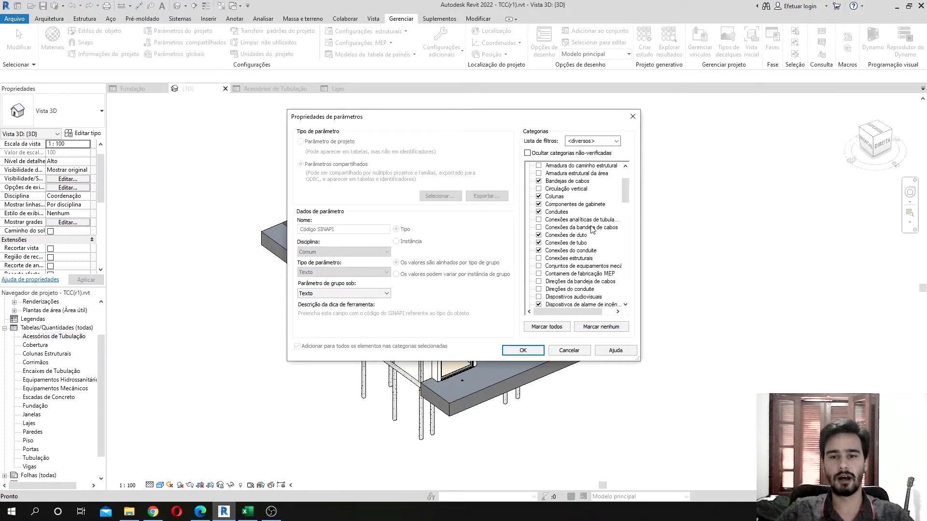
pyautogui.moveTo(627, 206); pyautogui.dragTo(625, 232)
pyautogui.click(632, 116)
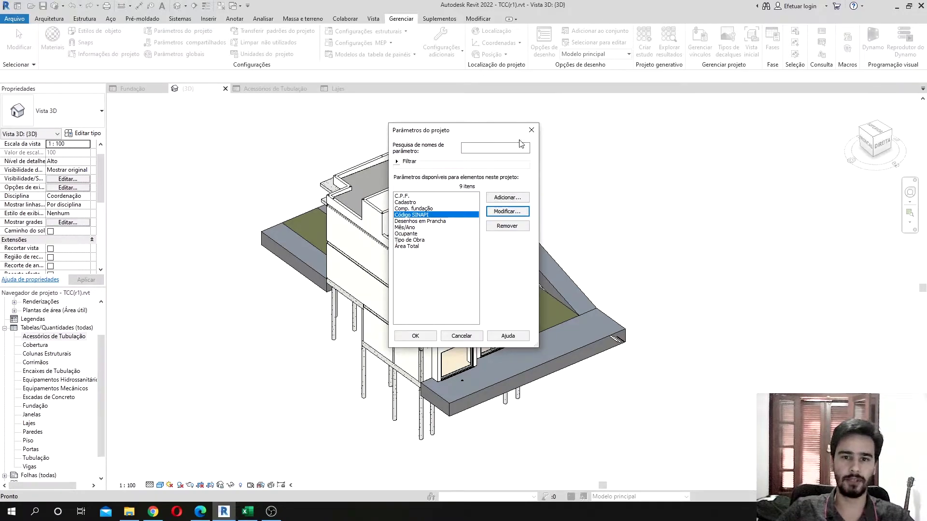
pyautogui.click(531, 130)
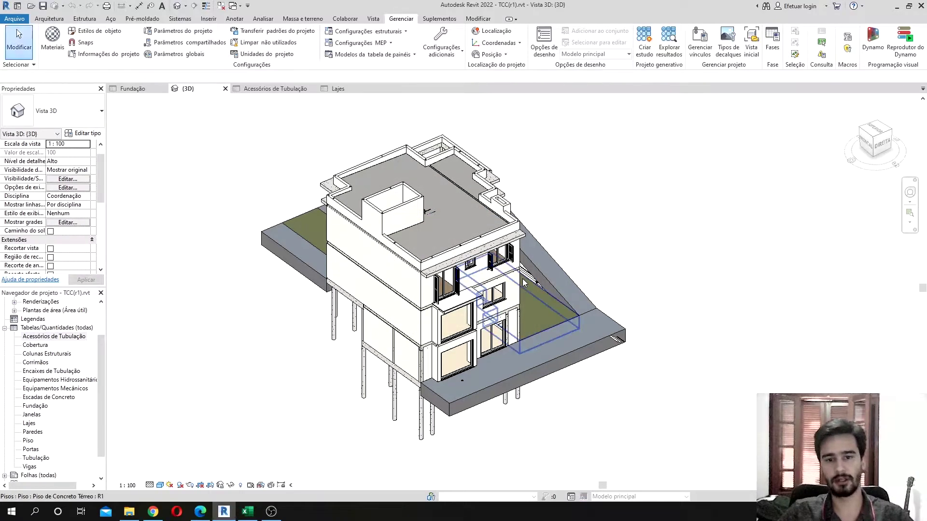
# - Open the Colunas Estruturais schedule and examine its Código SINAPI, Family and Type, and M3 columns
pyautogui.scroll(4, 524, 282)
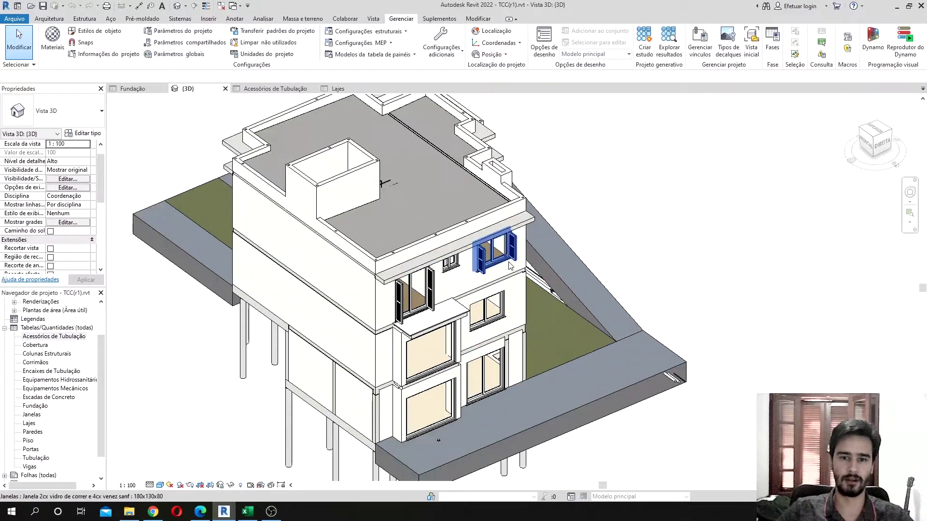
pyautogui.scroll(-5, 540, 240)
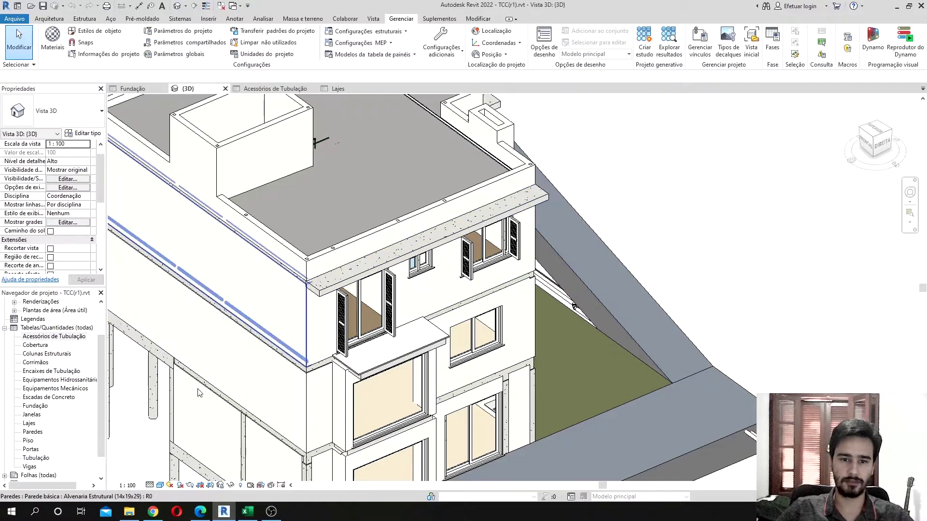
pyautogui.scroll(-1, 30, 393)
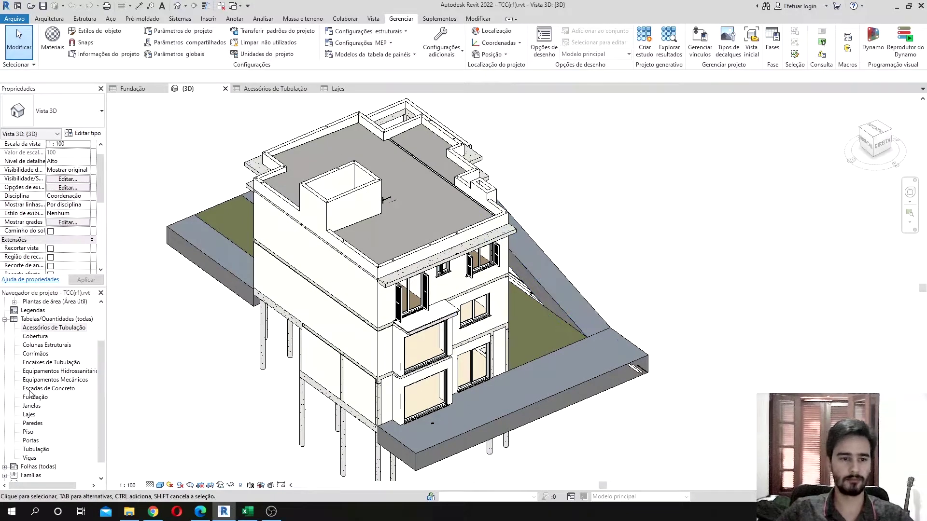
pyautogui.doubleClick(35, 346)
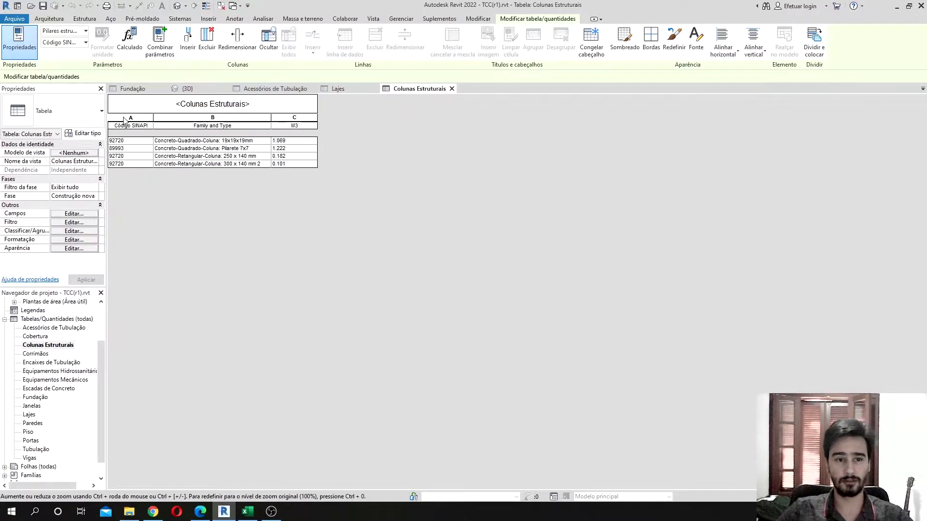
pyautogui.click(124, 117)
pyautogui.click(222, 118)
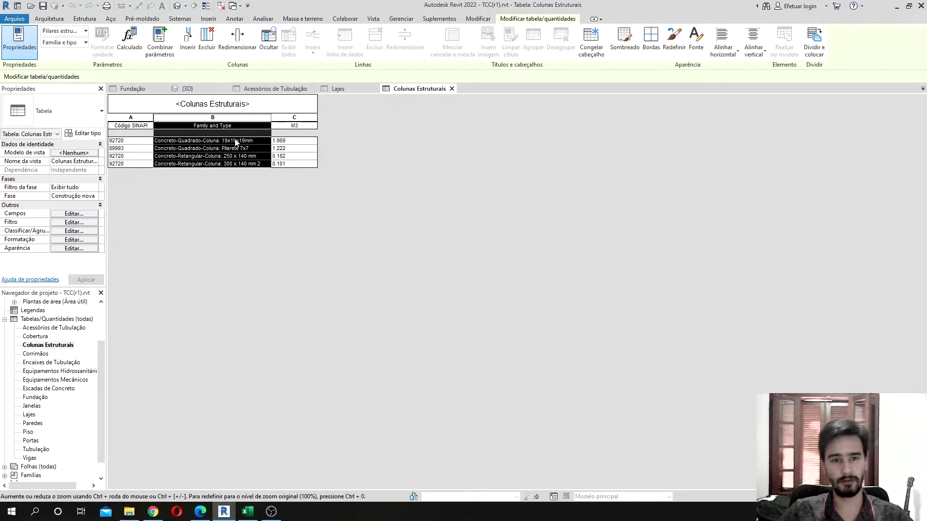
pyautogui.click(310, 119)
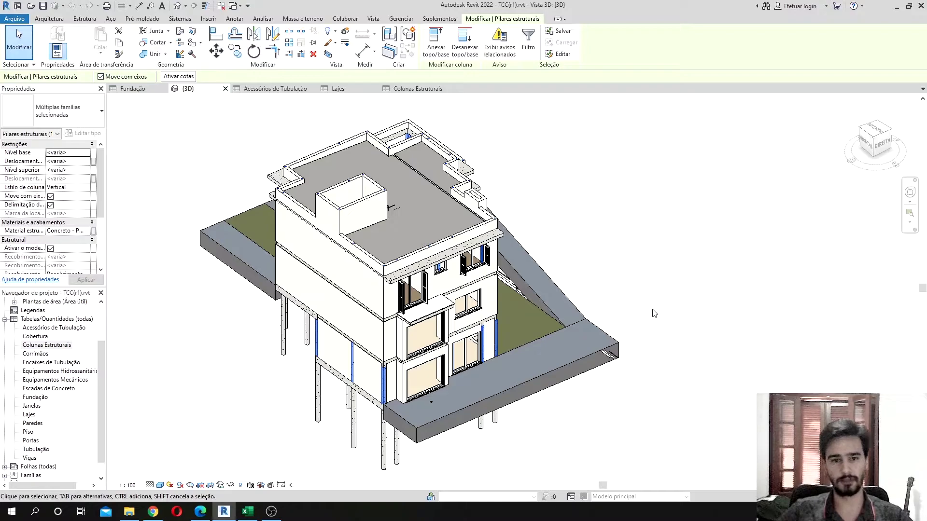
# - Inspect the selected structural columns in the 3D building model, and clear the selection
pyautogui.scroll(2, 598, 379)
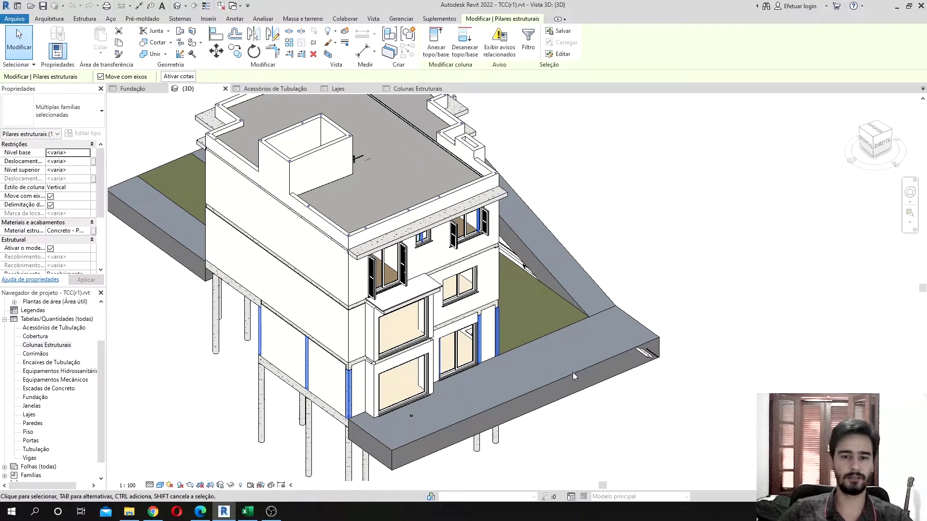
pyautogui.click(668, 418)
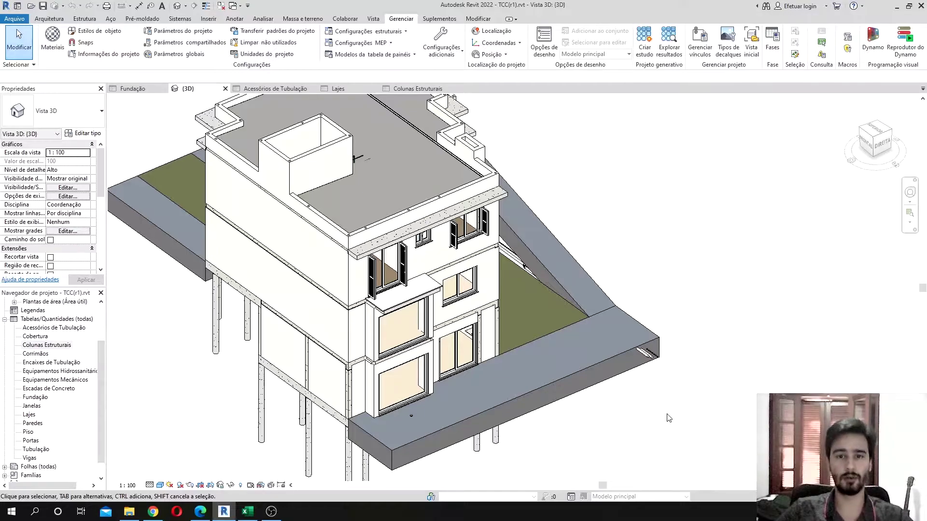
pyautogui.scroll(-2, 667, 405)
pyautogui.moveTo(688, 333); pyautogui.dragTo(660, 337, button='middle')
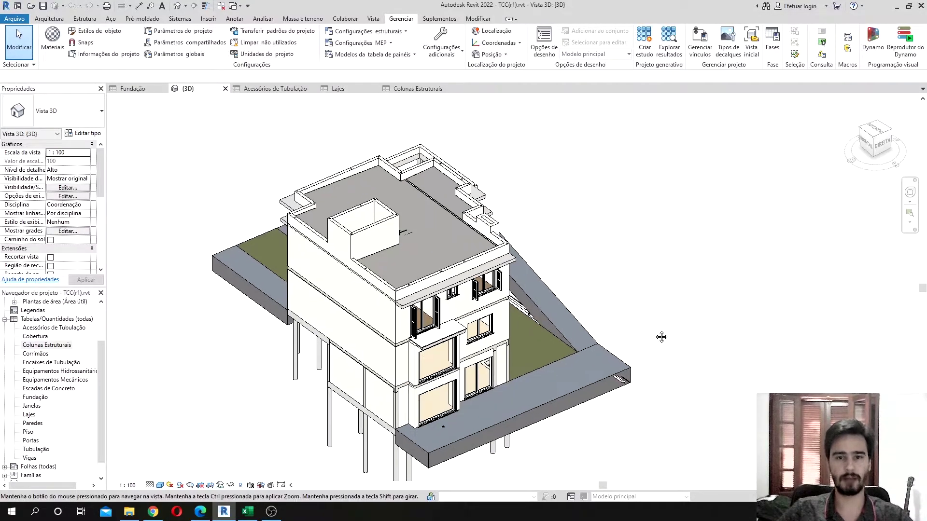
pyautogui.scroll(1, 654, 330)
pyautogui.scroll(-1, 619, 351)
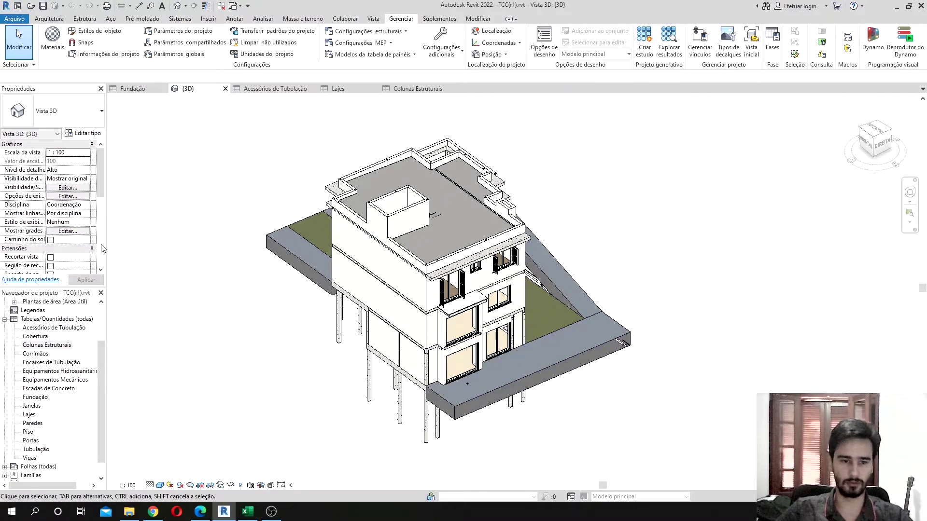
# - Open the Janelas schedule and examine the SINAPI codes, window types and M2 areas
pyautogui.click(38, 406)
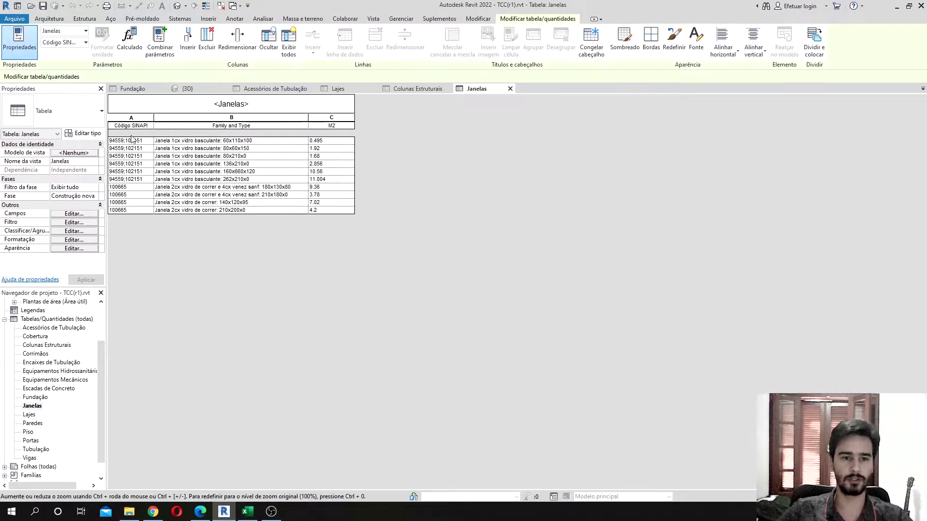
pyautogui.click(135, 141)
pyautogui.click(141, 148)
pyautogui.click(145, 164)
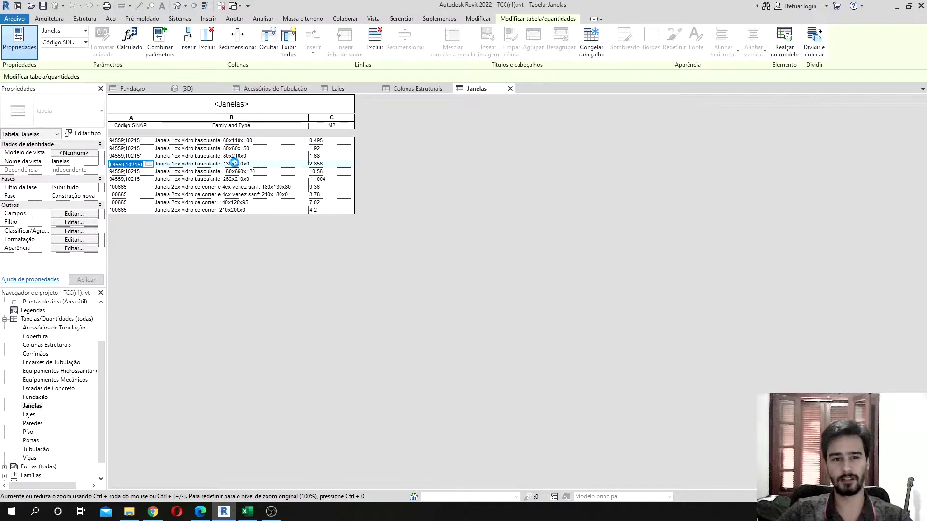
pyautogui.click(236, 163)
pyautogui.click(353, 152)
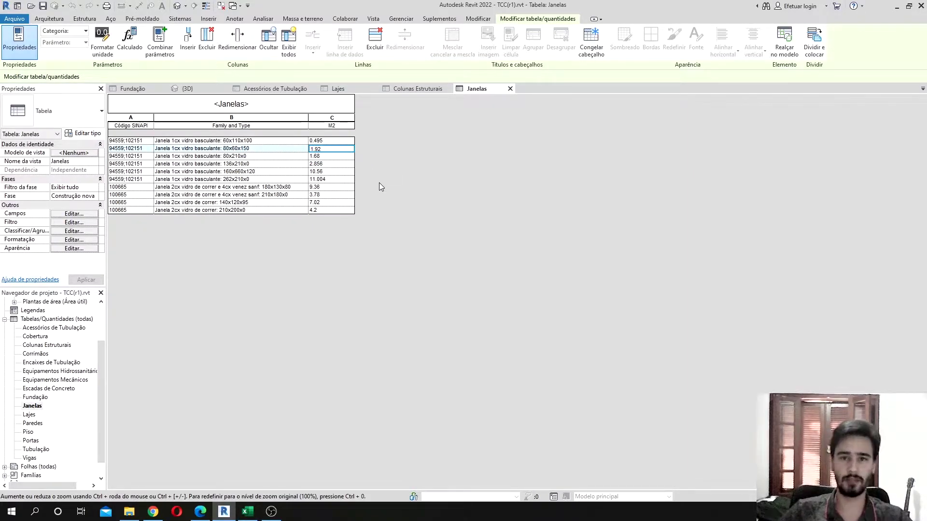
# - Switch to the Bim 4D.xlsm workbook in Excel and look through the composition and item columns of the Sinapi Analítico sheet
pyautogui.click(248, 511)
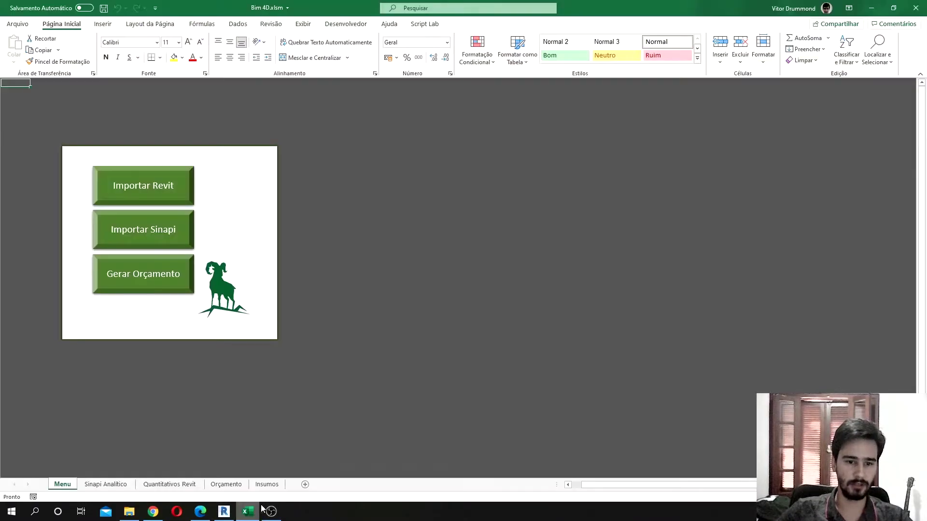
pyautogui.click(106, 484)
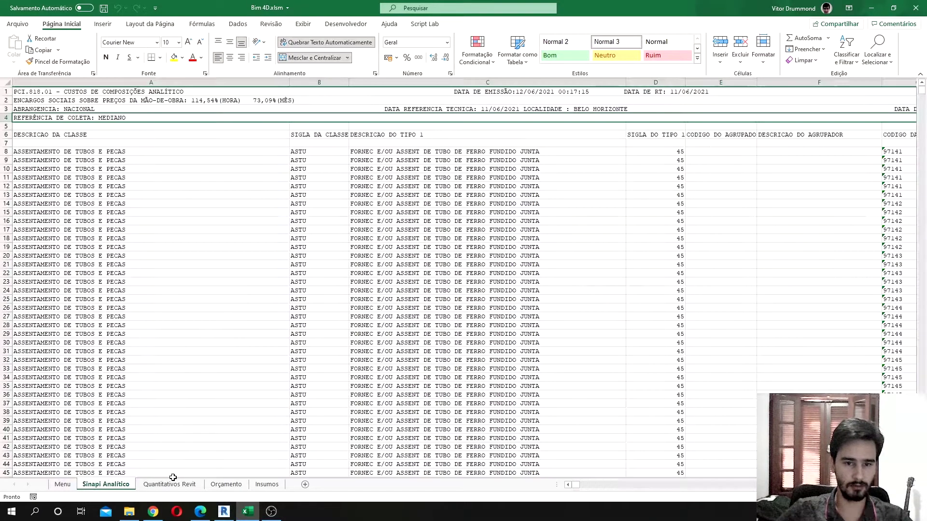
pyautogui.moveTo(627, 268); pyautogui.dragTo(848, 267)
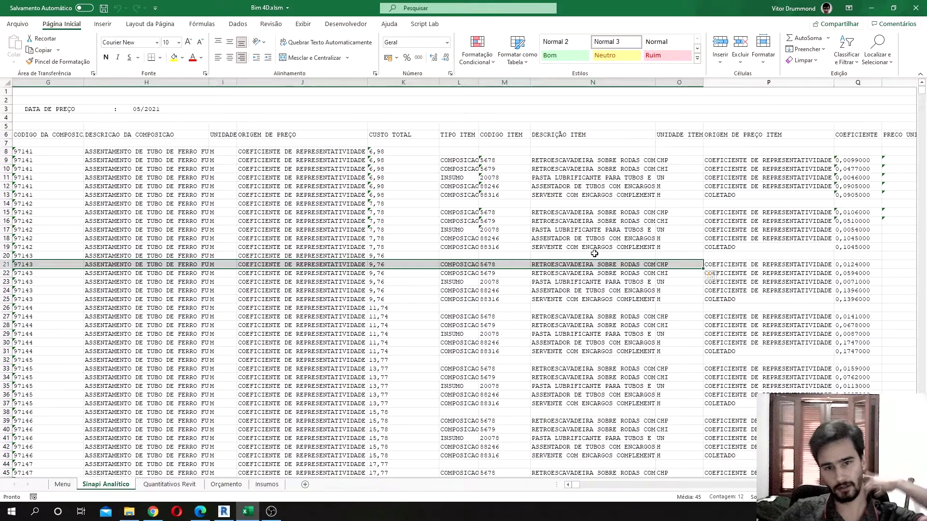
pyautogui.click(322, 213)
pyautogui.click(126, 214)
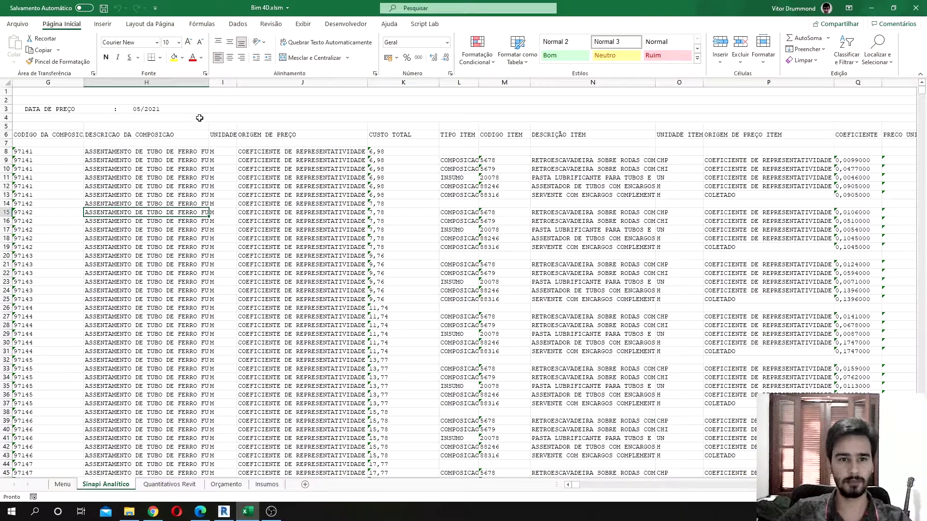
# - Show the formula bar in the workbook so full cell contents can be read
pyautogui.click(300, 25)
pyautogui.click(345, 43)
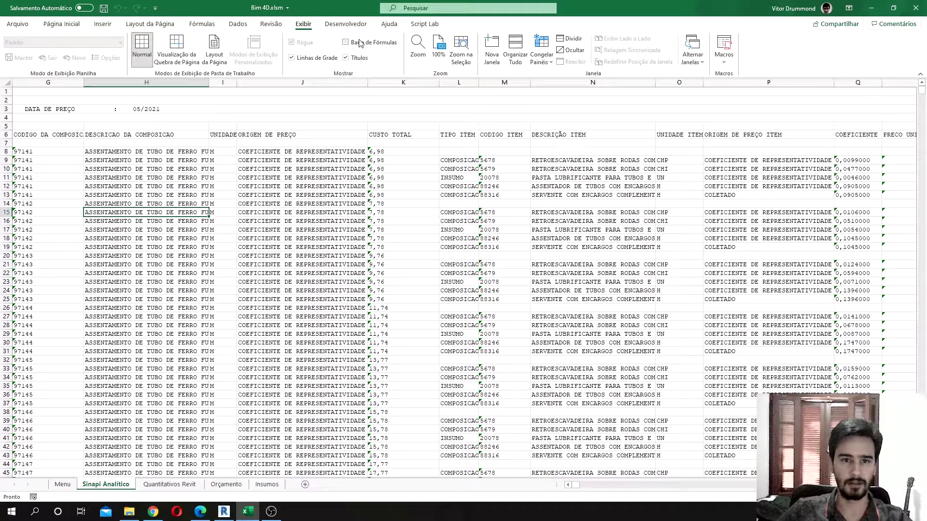
pyautogui.moveTo(198, 88); pyautogui.dragTo(393, 89)
pyautogui.press('Escape')
# - Read the full item descriptions of composition 97142 in cells N15 to N19
pyautogui.moveTo(448, 233); pyautogui.dragTo(569, 266)
pyautogui.click(585, 236)
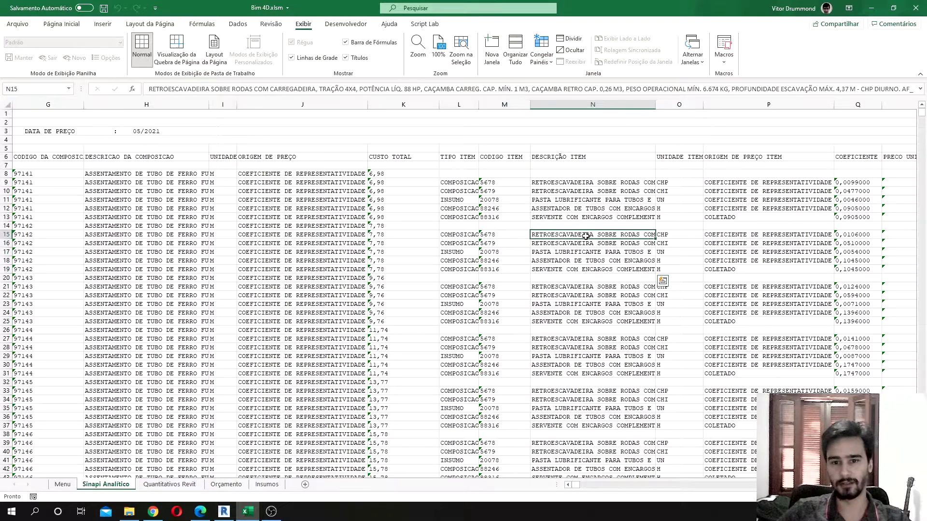
pyautogui.click(586, 243)
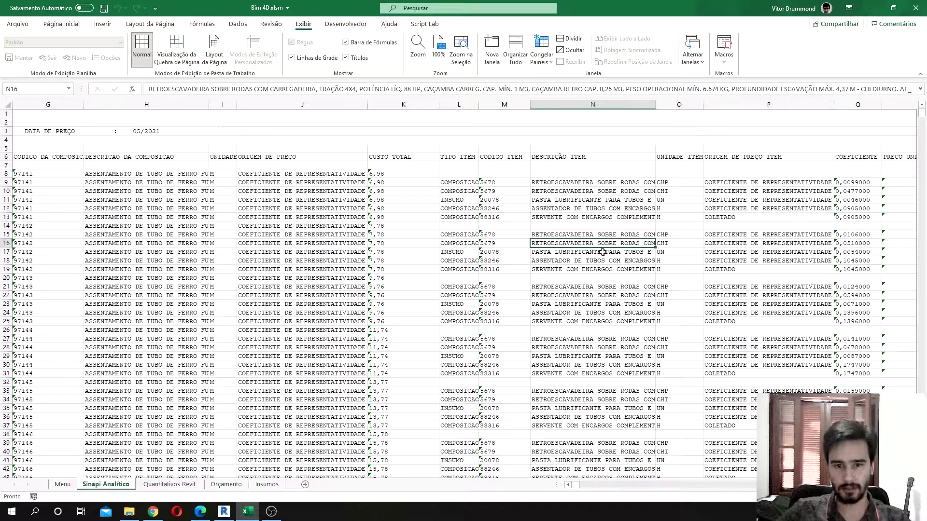
pyautogui.click(593, 252)
pyautogui.click(597, 267)
pyautogui.click(586, 260)
pyautogui.click(590, 269)
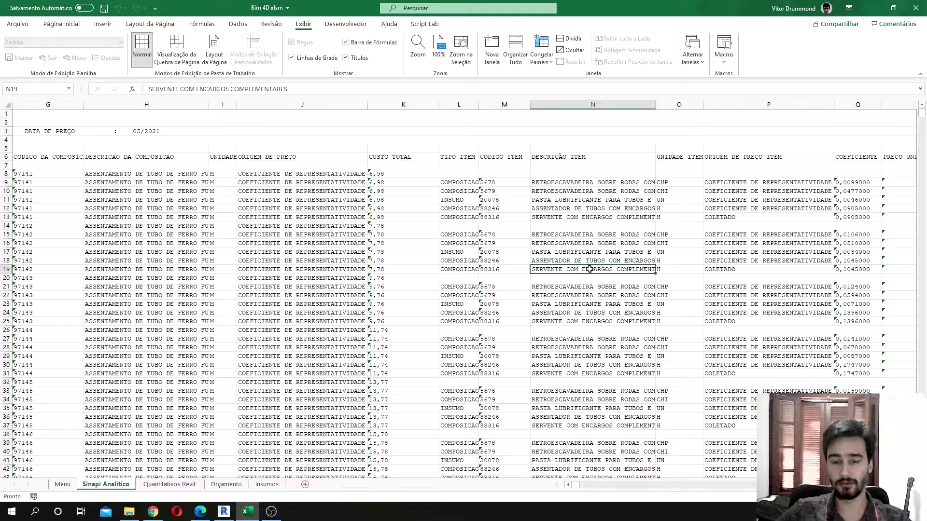
# - Examine the item rows, description, unit, total cost and code of composition 97142
pyautogui.moveTo(561, 236); pyautogui.dragTo(451, 270)
pyautogui.click(162, 237)
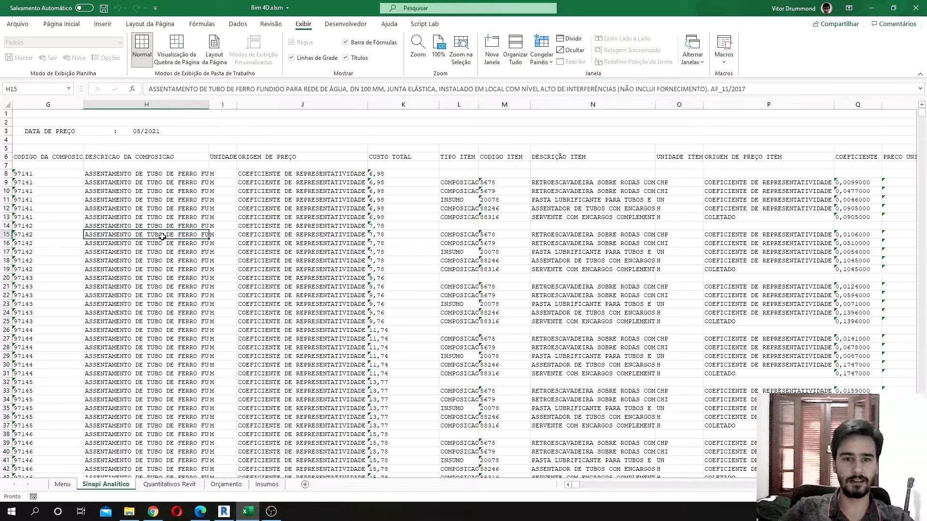
pyautogui.click(384, 234)
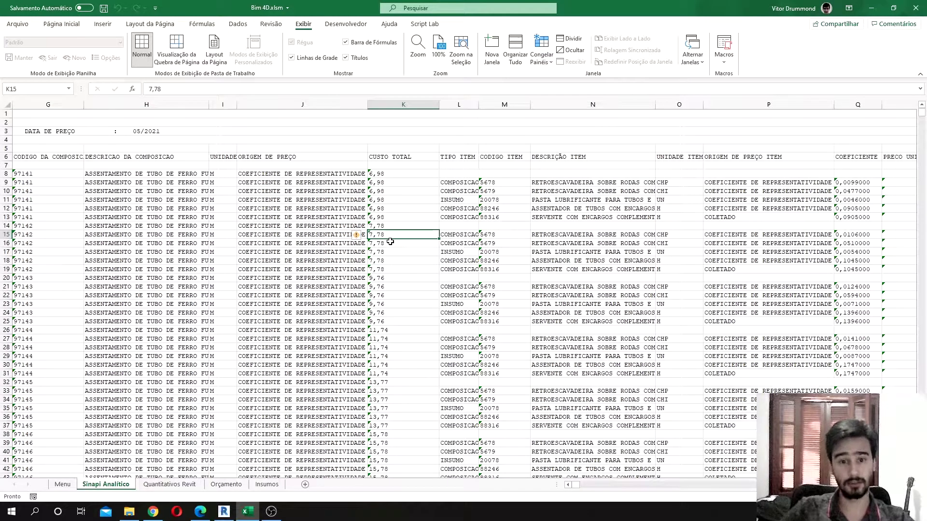
pyautogui.moveTo(223, 234); pyautogui.dragTo(223, 277)
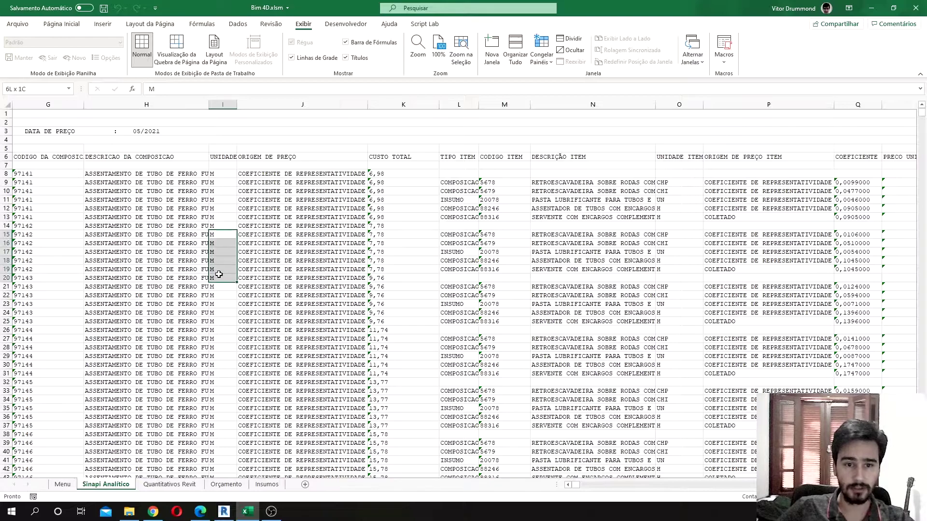
pyautogui.moveTo(385, 235); pyautogui.dragTo(382, 261)
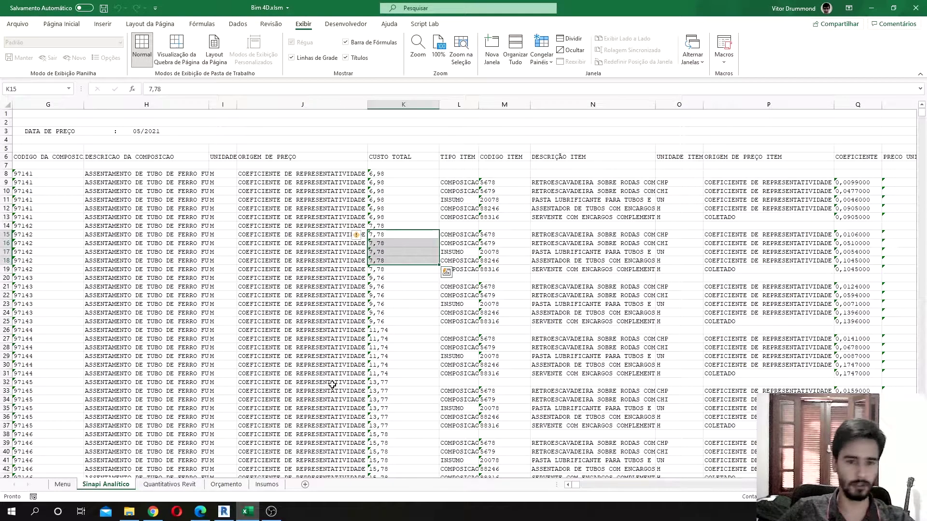
pyautogui.click(568, 485)
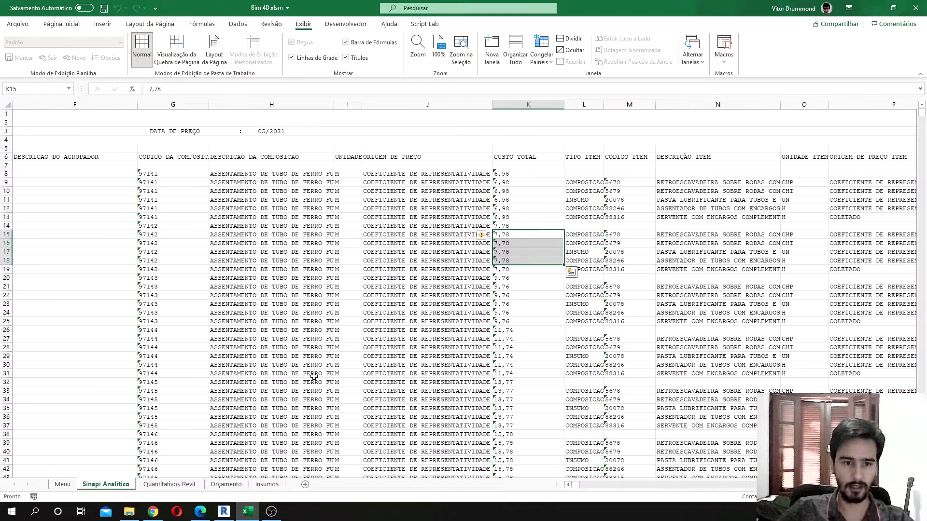
pyautogui.moveTo(153, 235); pyautogui.dragTo(159, 265)
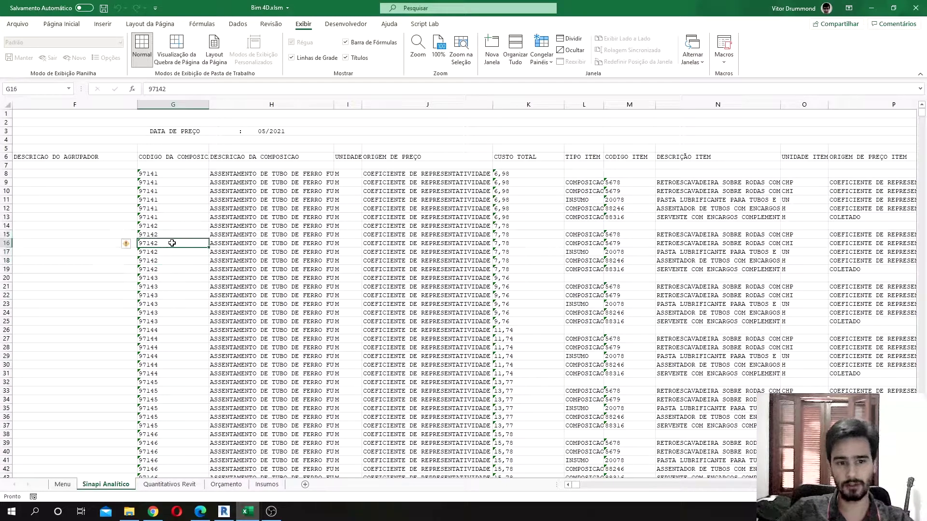
# - Point out the repeated code cells of composition 97142 in the CODIGO DA COMPOSICAO column
pyautogui.doubleClick(173, 243)
pyautogui.press('Escape')
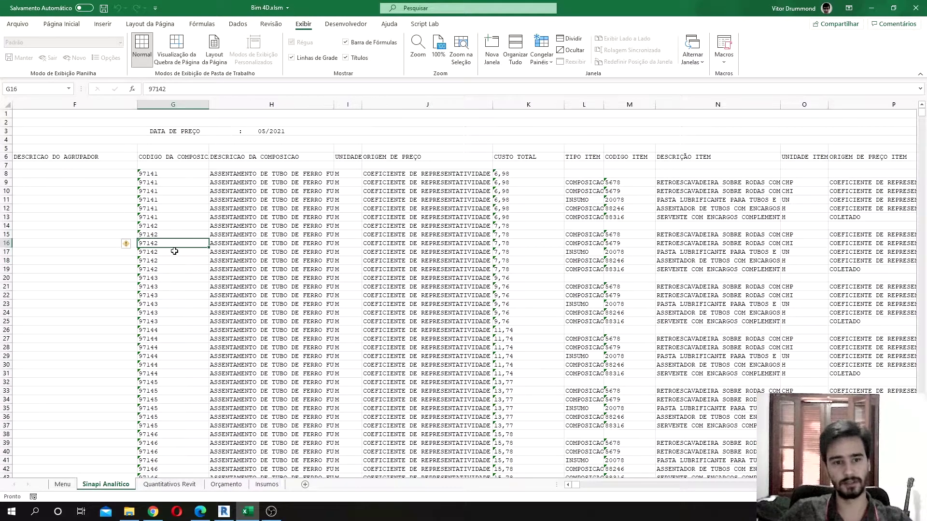
pyautogui.moveTo(168, 227); pyautogui.dragTo(162, 288)
# - Switch to Revit, launch Dynamo and open the recent Exportar Tabelas graph
pyautogui.hotkey('alt', 'Tab')
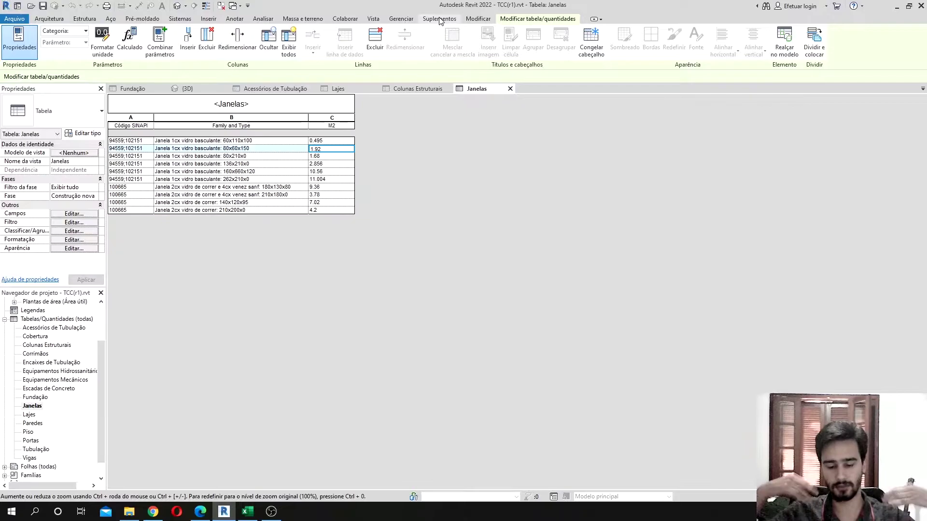
pyautogui.click(401, 19)
pyautogui.click(879, 38)
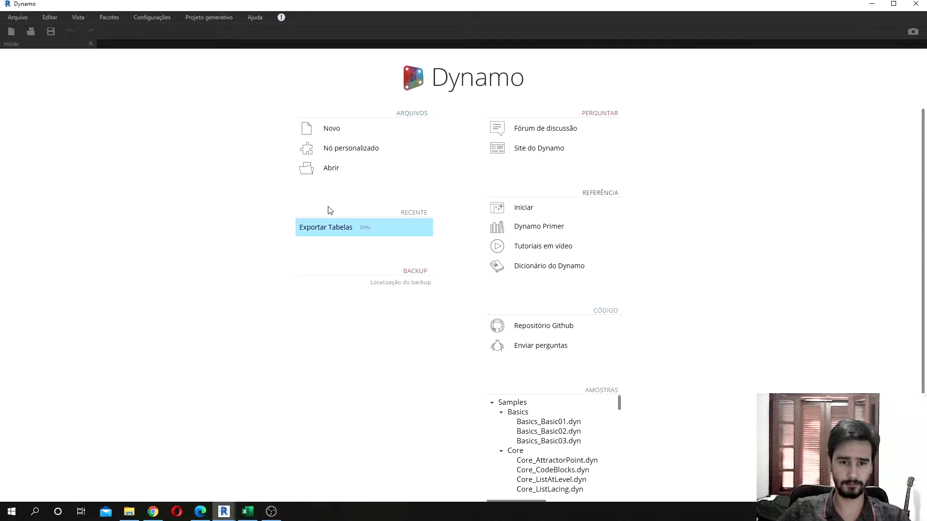
pyautogui.click(329, 221)
# - Look over the whole Exportar Tabelas node graph and its starting Element Types and All Elements of Type nodes
pyautogui.scroll(-2, 357, 212)
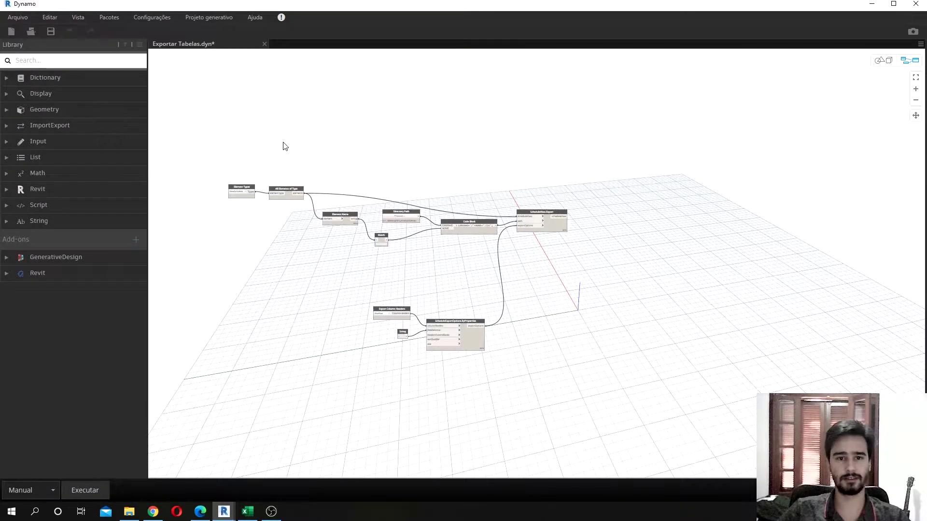
pyautogui.scroll(4, 182, 194)
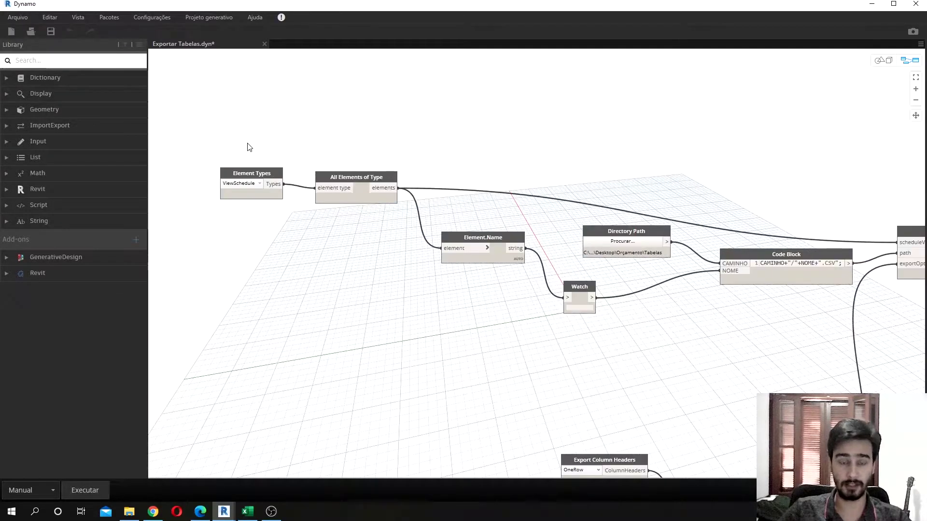
pyautogui.scroll(-4, 248, 144)
pyautogui.moveTo(384, 279); pyautogui.dragTo(404, 329, button='middle')
pyautogui.scroll(1, 285, 274)
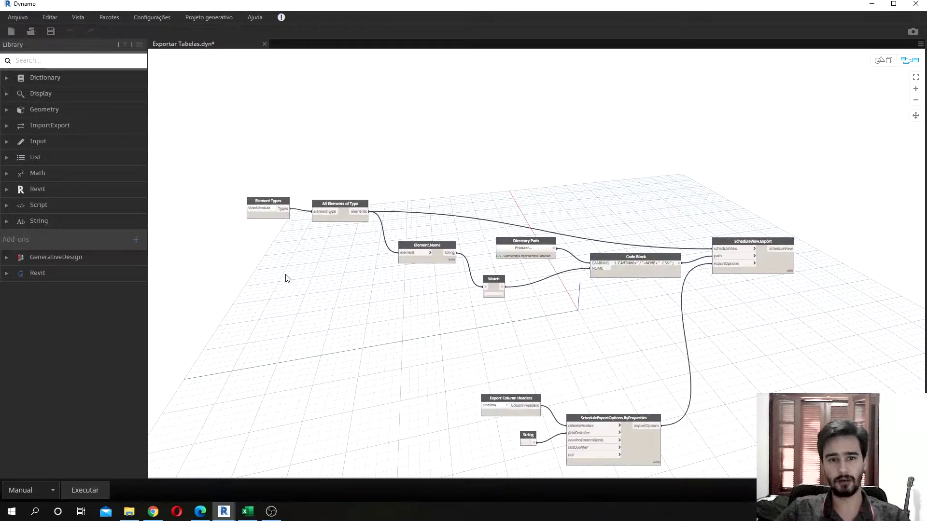
pyautogui.scroll(3, 286, 276)
pyautogui.moveTo(285, 276); pyautogui.dragTo(374, 314, button='middle')
pyautogui.scroll(2, 331, 213)
pyautogui.scroll(1, 290, 202)
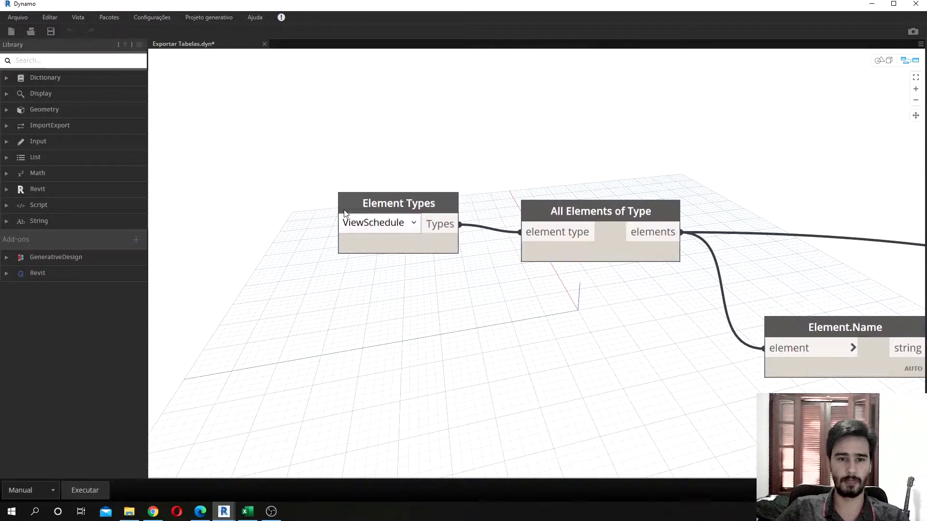
pyautogui.moveTo(269, 147); pyautogui.dragTo(266, 243)
pyautogui.scroll(-5, 266, 243)
pyautogui.scroll(-2, 304, 270)
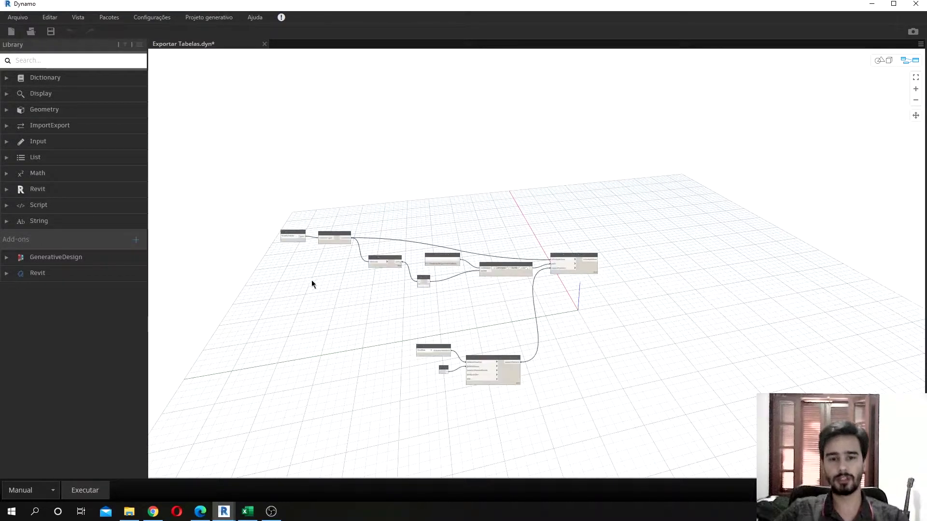
pyautogui.scroll(3, 344, 257)
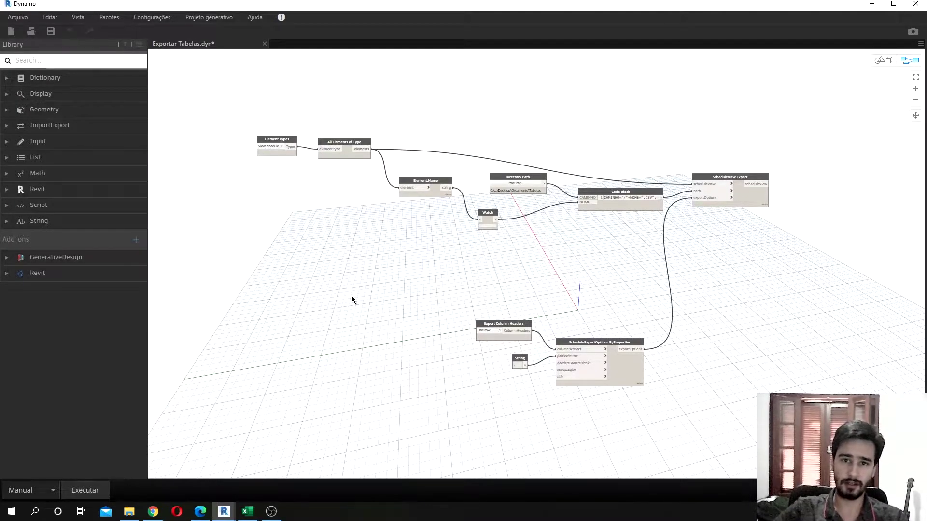
# - Choose ViewSchedule as the type in the Element Types node
pyautogui.scroll(2, 351, 300)
pyautogui.moveTo(135, 79); pyautogui.dragTo(280, 290, button='middle')
pyautogui.scroll(3, 357, 236)
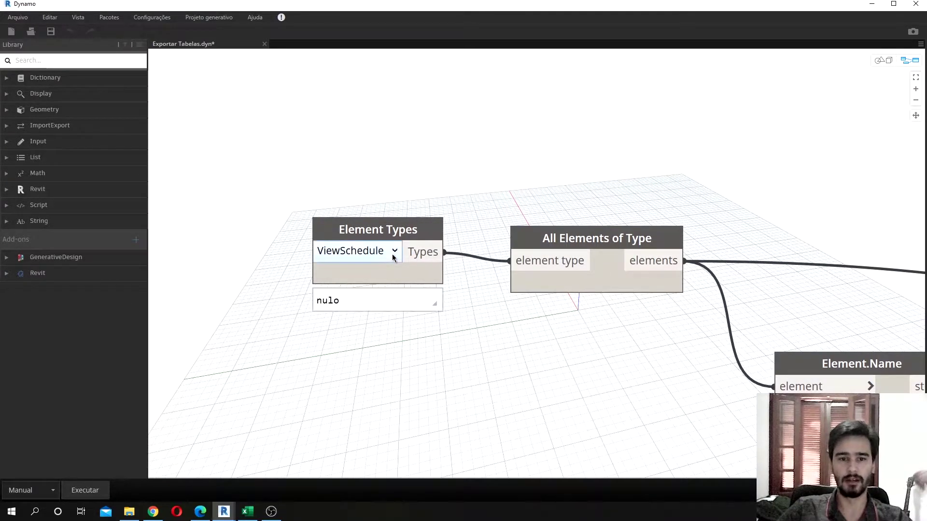
pyautogui.moveTo(235, 184); pyautogui.dragTo(482, 335)
pyautogui.click(482, 335)
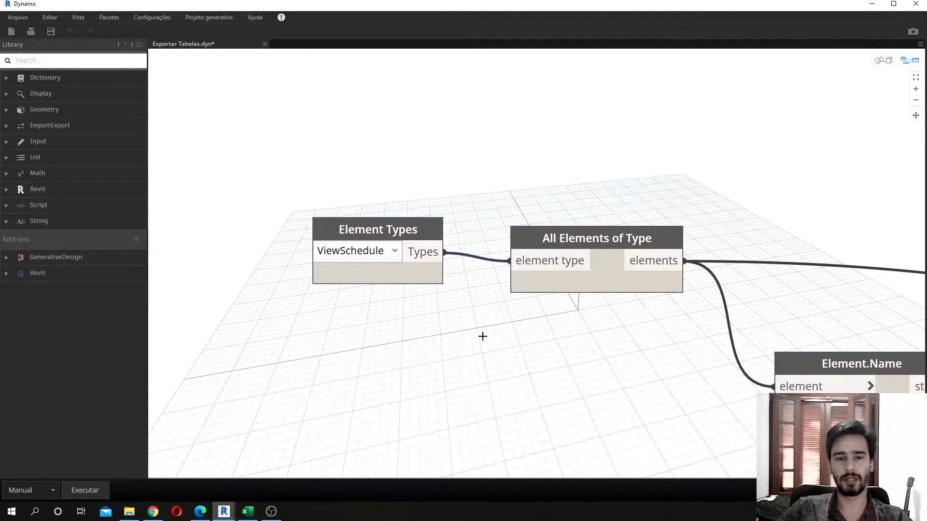
pyautogui.click(393, 257)
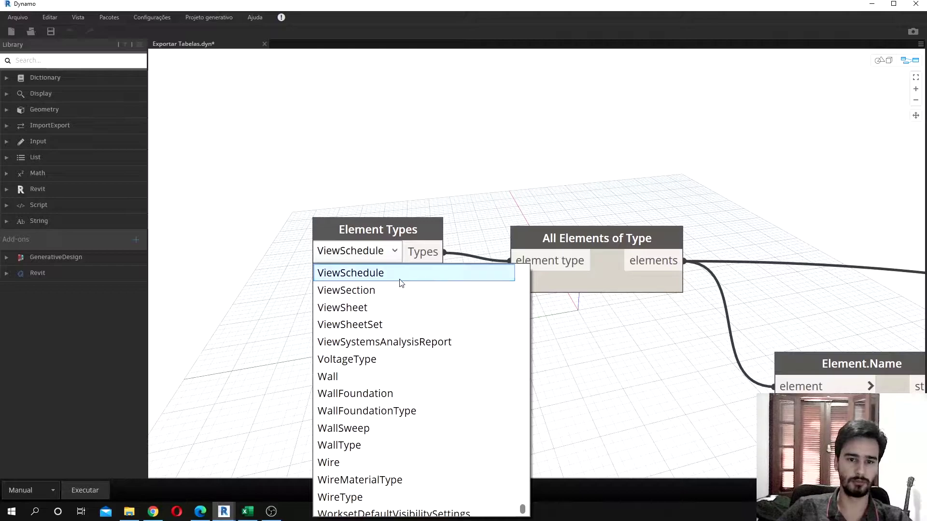
pyautogui.click(404, 271)
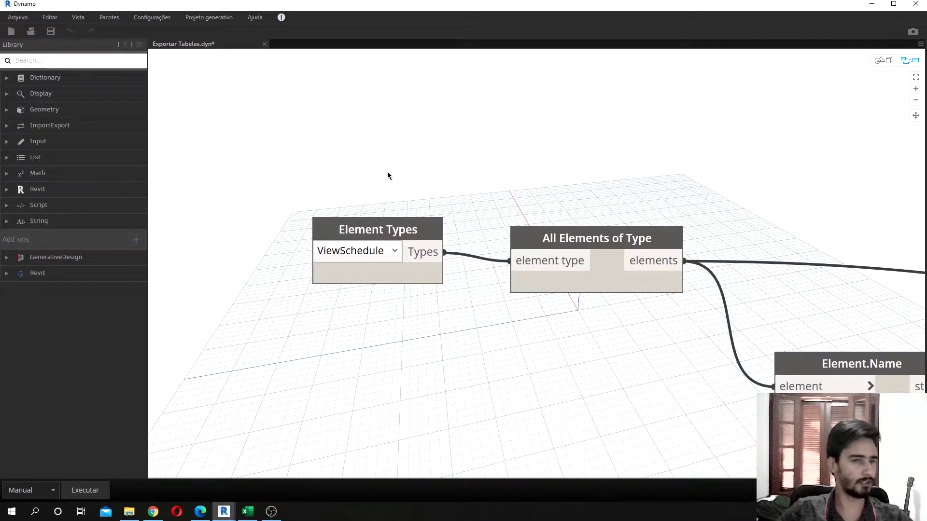
# - Switch to Revit and select all schedules from Acessórios de Tubulação to Vigas in the project browser
pyautogui.click(871, 7)
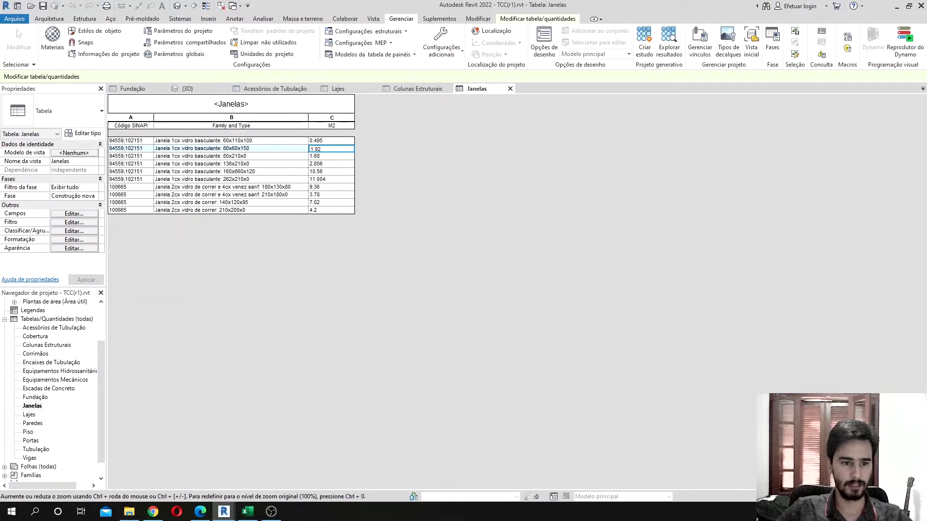
pyautogui.click(51, 329)
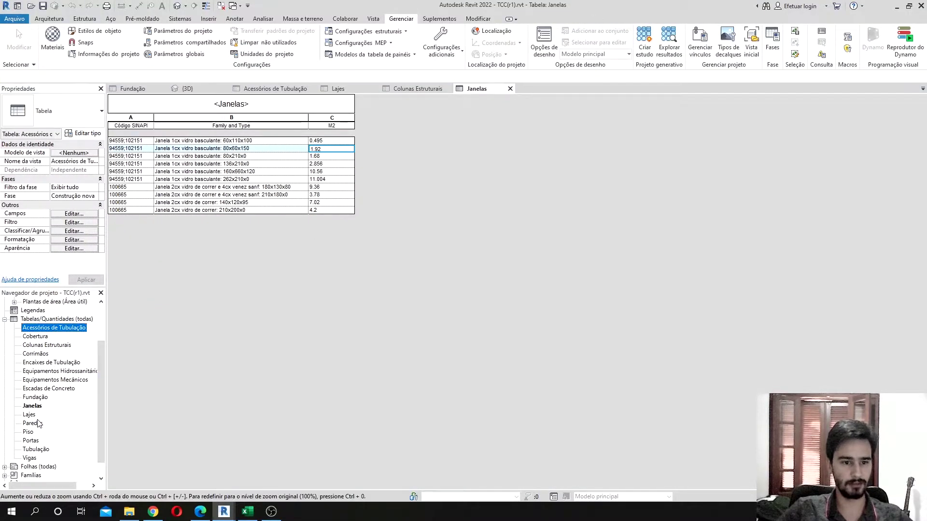
pyautogui.keyDown('shift'); pyautogui.click(29, 459); pyautogui.keyUp('shift')
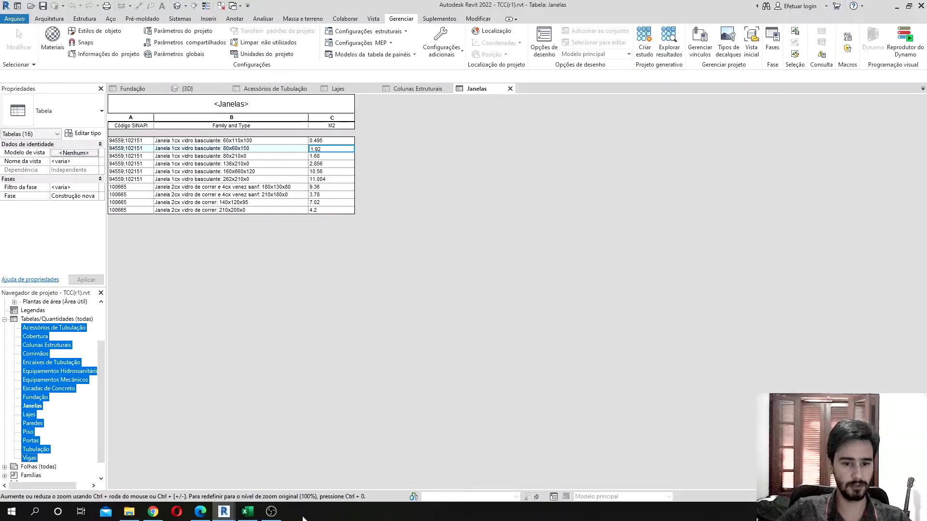
# - Return to the Dynamo graph and examine how the Element Types node feeds All Elements of Type
pyautogui.click(224, 512)
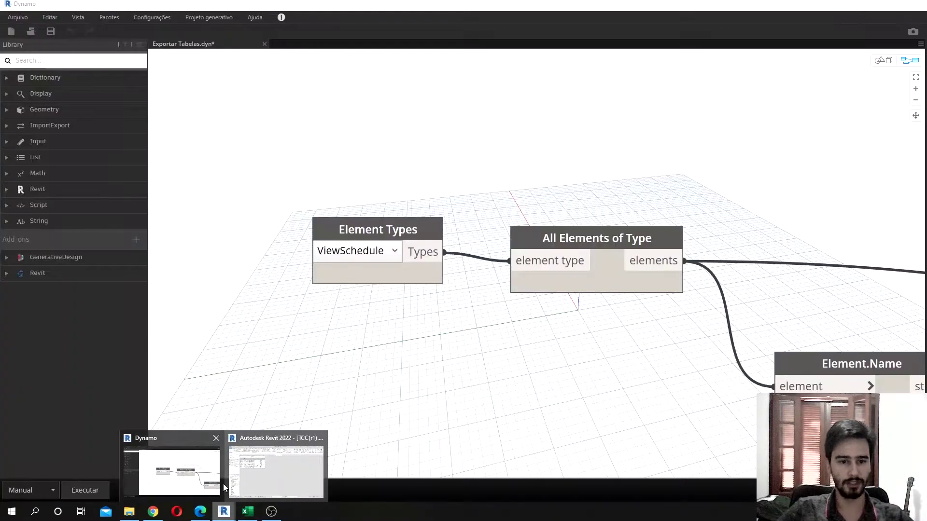
pyautogui.click(223, 485)
pyautogui.scroll(-1, 458, 309)
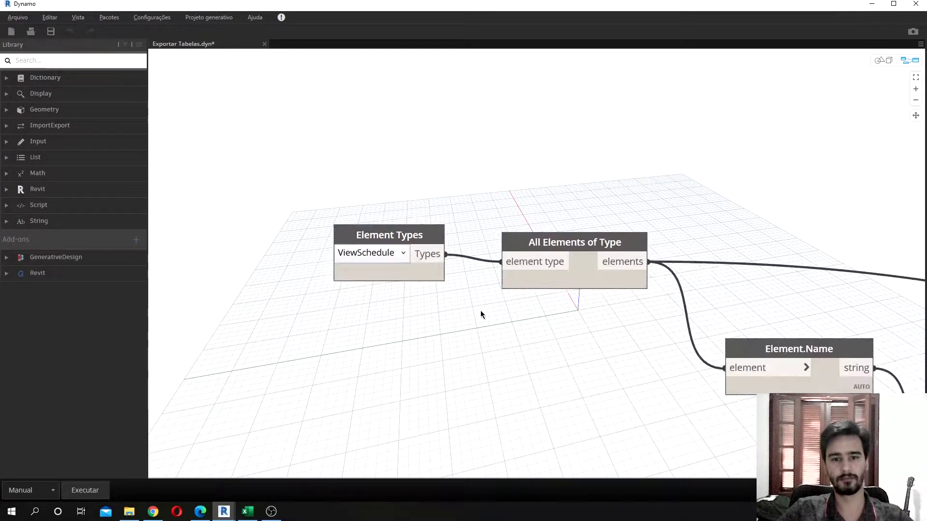
pyautogui.scroll(-2, 420, 299)
pyautogui.moveTo(364, 291); pyautogui.dragTo(294, 248, button='middle')
pyautogui.scroll(1, 306, 245)
pyautogui.moveTo(447, 340); pyautogui.dragTo(393, 315, button='middle')
pyautogui.moveTo(254, 151); pyautogui.dragTo(331, 255)
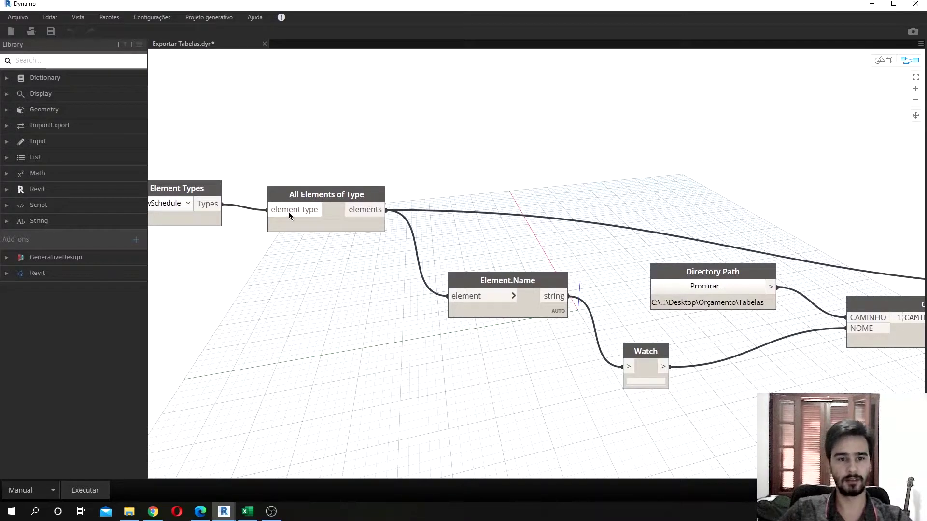
pyautogui.moveTo(359, 306); pyautogui.dragTo(410, 326, button='middle')
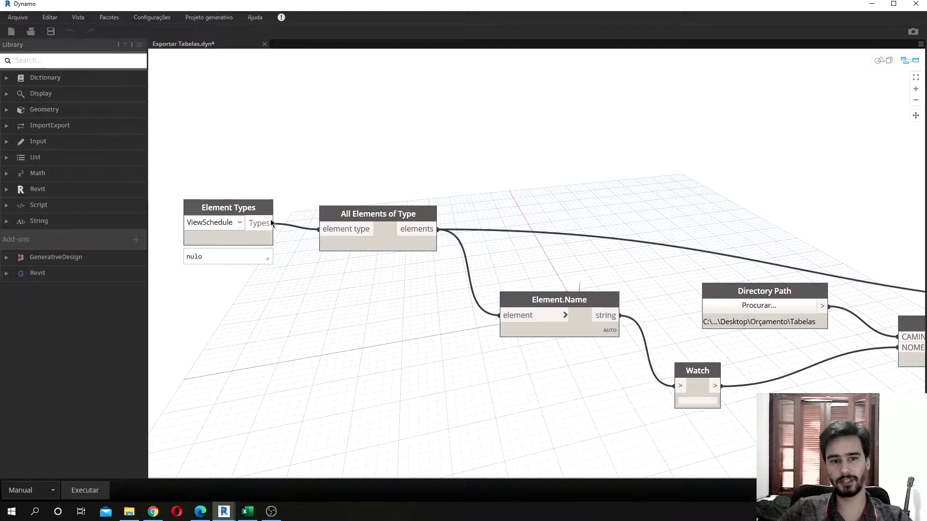
pyautogui.moveTo(327, 187); pyautogui.dragTo(315, 186, button='middle')
pyautogui.moveTo(316, 186); pyautogui.dragTo(436, 192)
pyautogui.moveTo(283, 176); pyautogui.dragTo(446, 291)
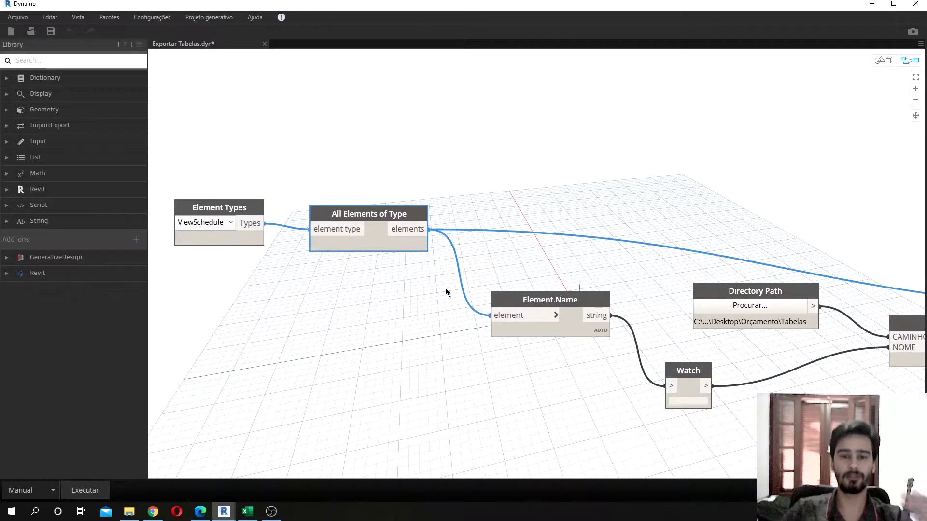
pyautogui.moveTo(209, 228)
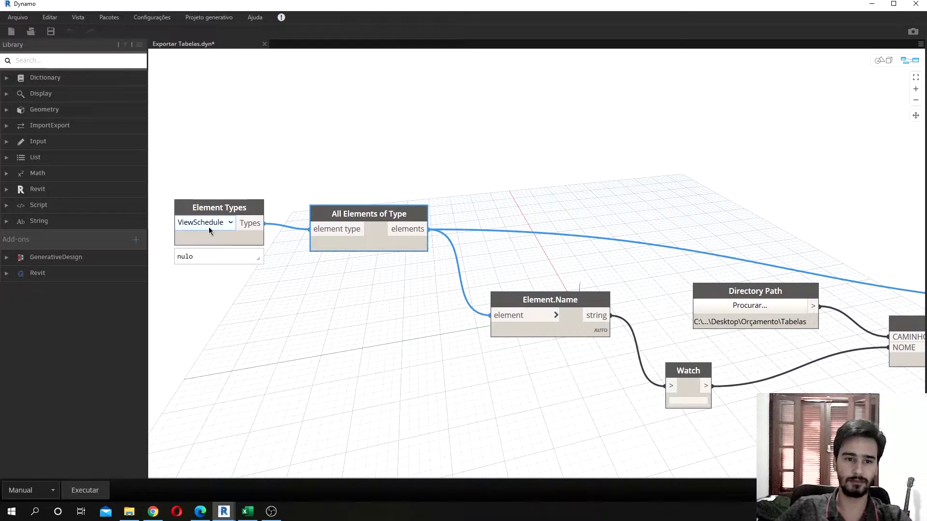
# - Follow the elements output of All Elements of Type to the ScheduleView.Export node and read that node's description
pyautogui.click(581, 163)
pyautogui.scroll(-2, 535, 196)
pyautogui.moveTo(534, 195); pyautogui.dragTo(411, 198, button='middle')
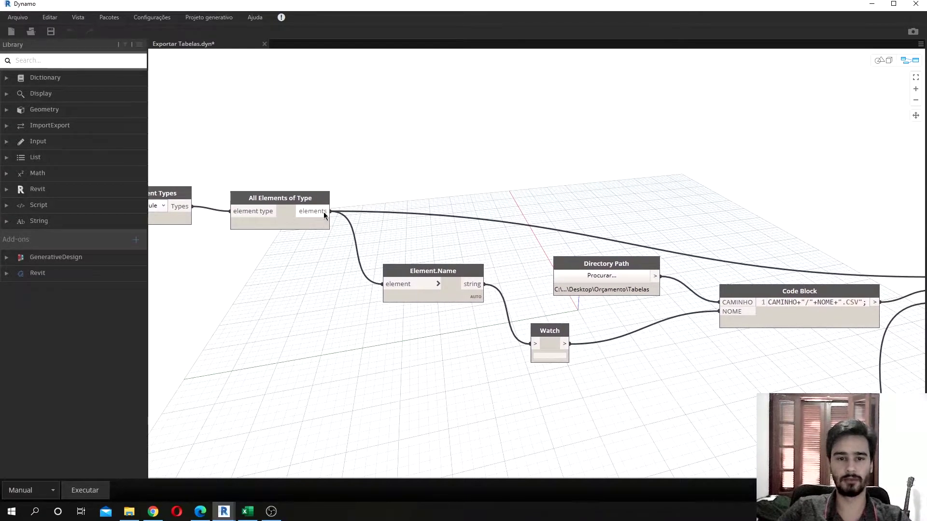
pyautogui.moveTo(633, 248); pyautogui.dragTo(189, 229, button='middle')
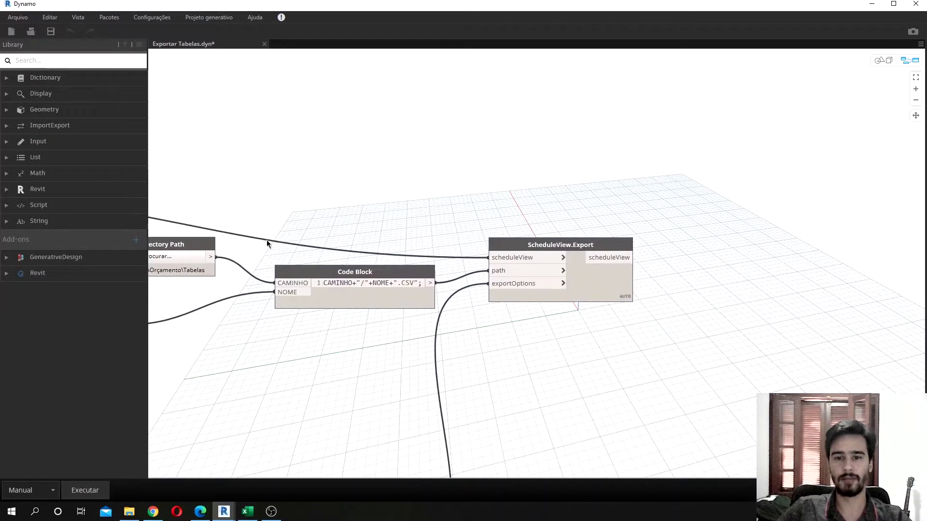
pyautogui.scroll(1, 500, 240)
pyautogui.scroll(-1, 526, 246)
pyautogui.moveTo(456, 200); pyautogui.dragTo(681, 327)
pyautogui.click(525, 216)
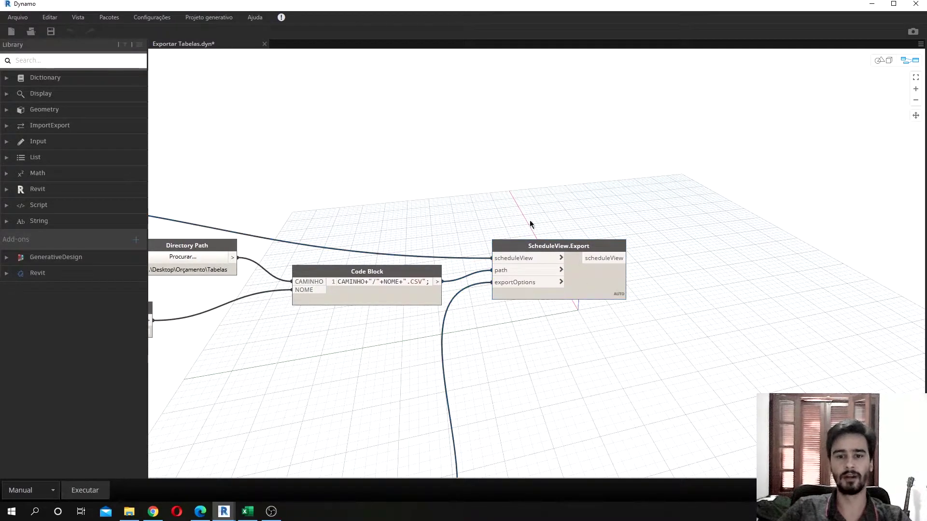
pyautogui.scroll(4, 548, 243)
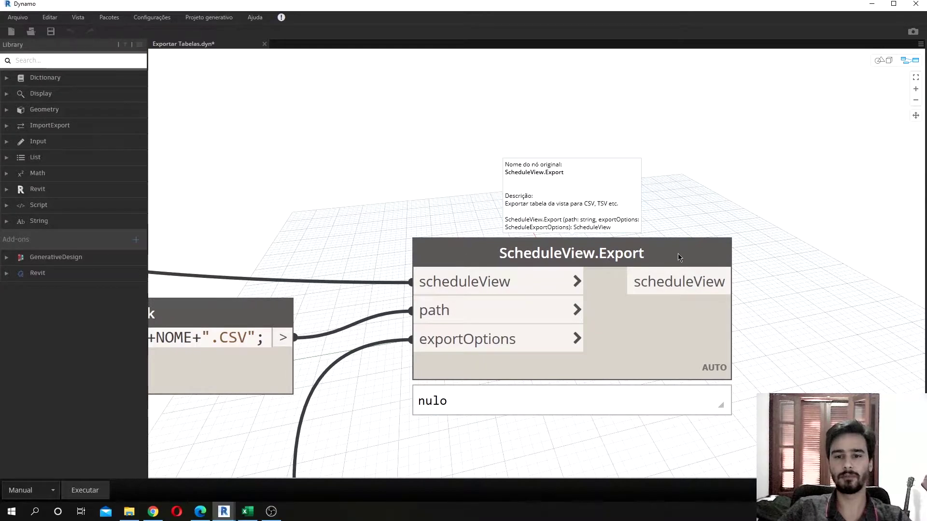
pyautogui.scroll(-5, 679, 257)
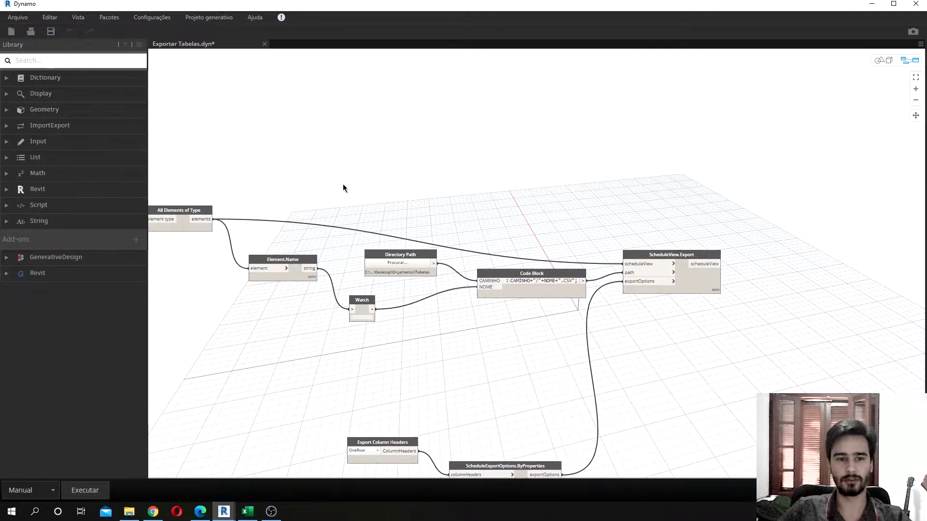
# - Retrace the connection from Element Types to ScheduleView.Export and check its scheduleView input
pyautogui.scroll(2, 164, 216)
pyautogui.moveTo(167, 216); pyautogui.dragTo(415, 224, button='middle')
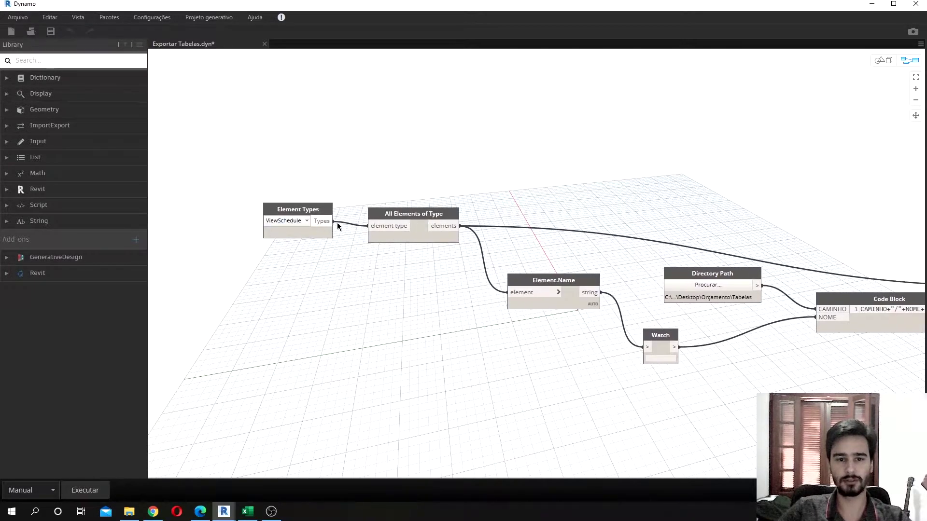
pyautogui.moveTo(675, 235); pyautogui.dragTo(434, 231, button='middle')
pyautogui.moveTo(765, 281); pyautogui.dragTo(541, 237, button='middle')
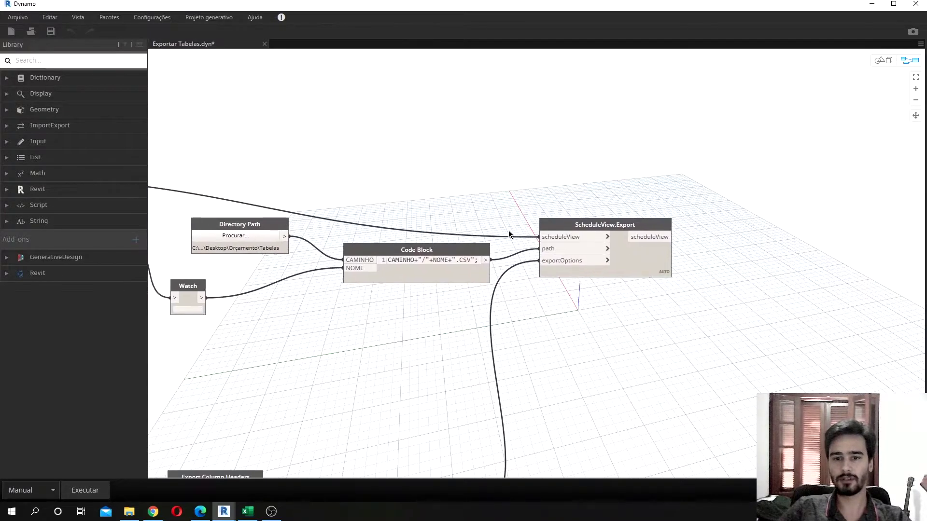
pyautogui.scroll(3, 517, 232)
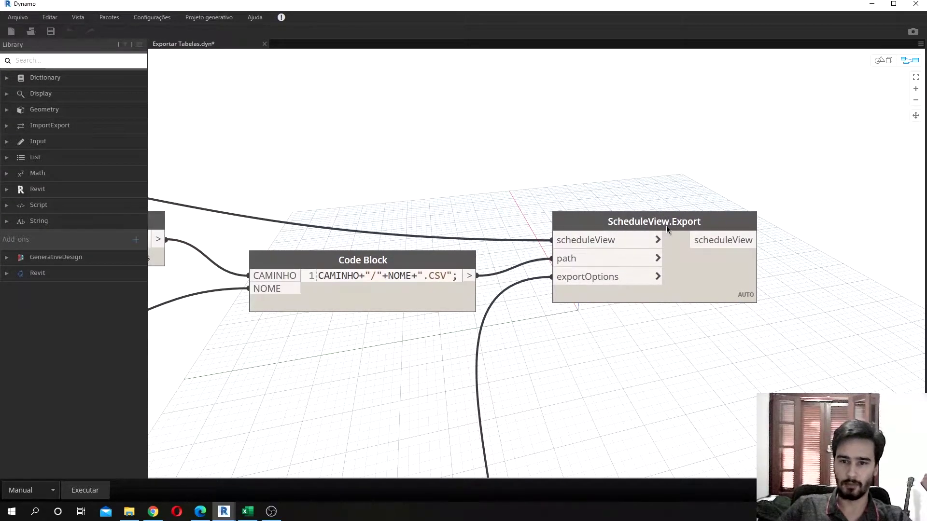
pyautogui.moveTo(666, 225)
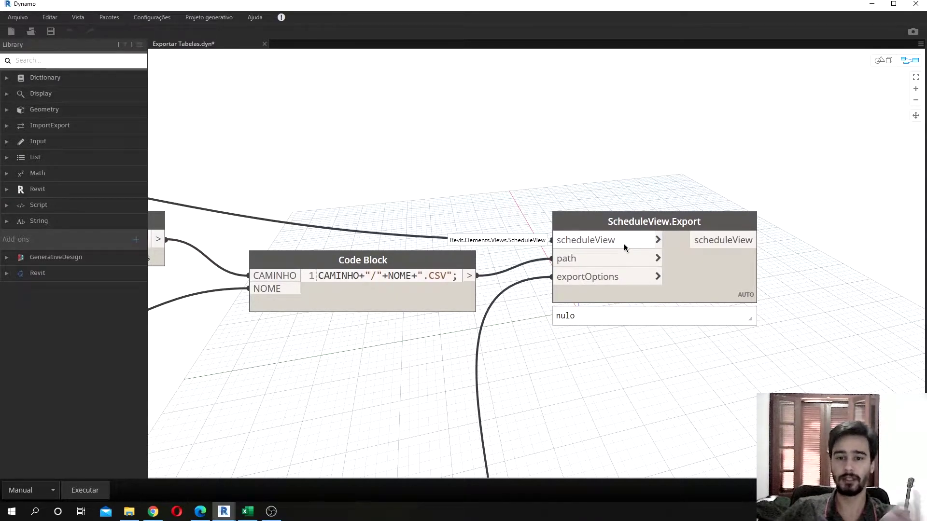
# - Examine the path input of ScheduleView.Export and the Directory Path, Watch and Code Block nodes leading to it
pyautogui.scroll(-5, 623, 246)
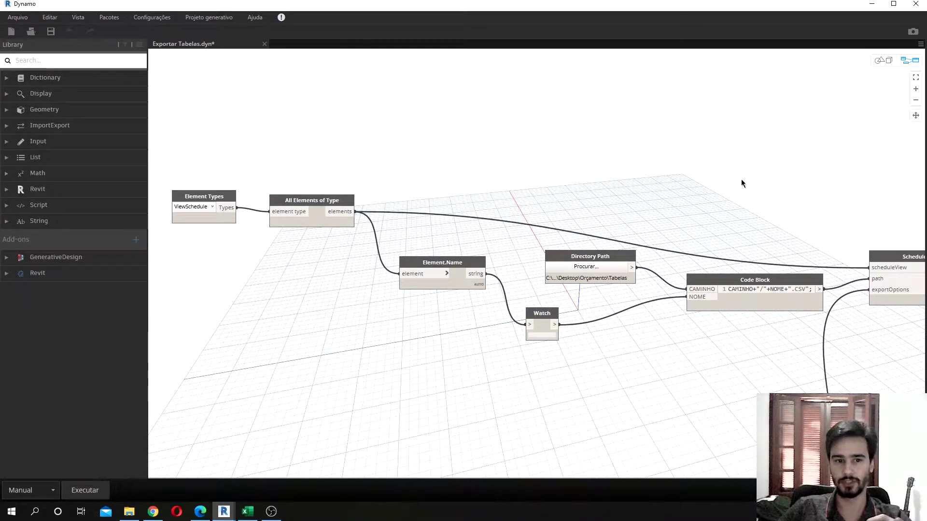
pyautogui.moveTo(743, 184); pyautogui.dragTo(414, 116, button='middle')
pyautogui.scroll(-2, 495, 181)
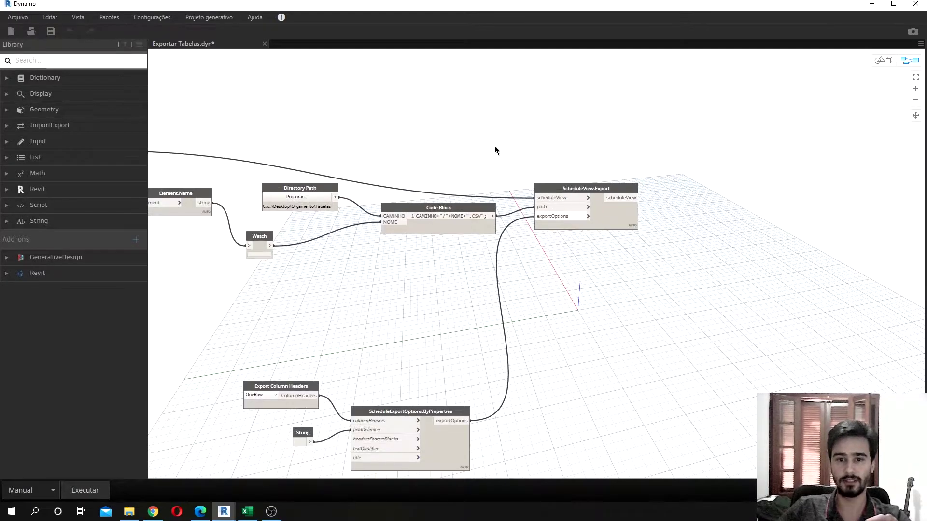
pyautogui.moveTo(497, 150); pyautogui.dragTo(693, 241, button='middle')
pyautogui.scroll(-1, 693, 241)
pyautogui.scroll(2, 382, 235)
pyautogui.moveTo(227, 300); pyautogui.dragTo(362, 306, button='middle')
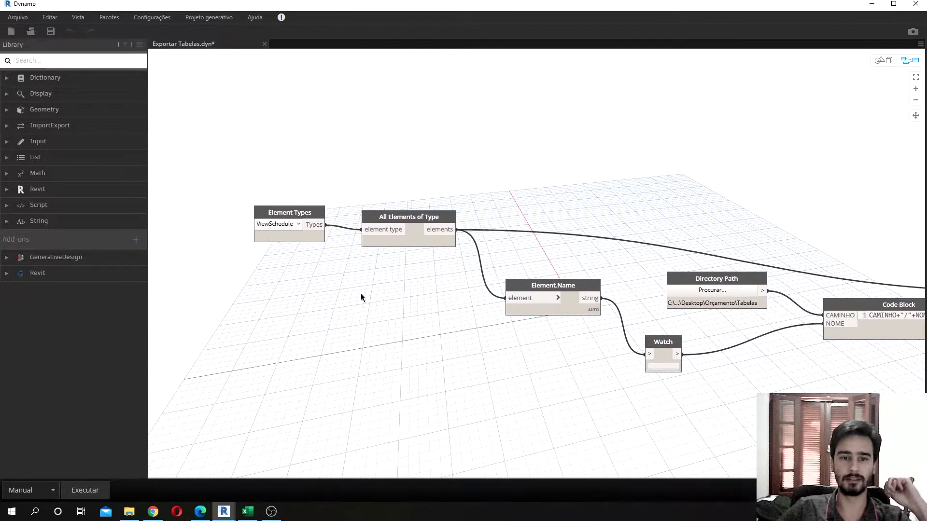
pyautogui.scroll(3, 362, 306)
pyautogui.scroll(-2, 467, 250)
pyautogui.moveTo(724, 251); pyautogui.dragTo(387, 254, button='middle')
pyautogui.scroll(1, 664, 256)
pyautogui.scroll(1, 694, 256)
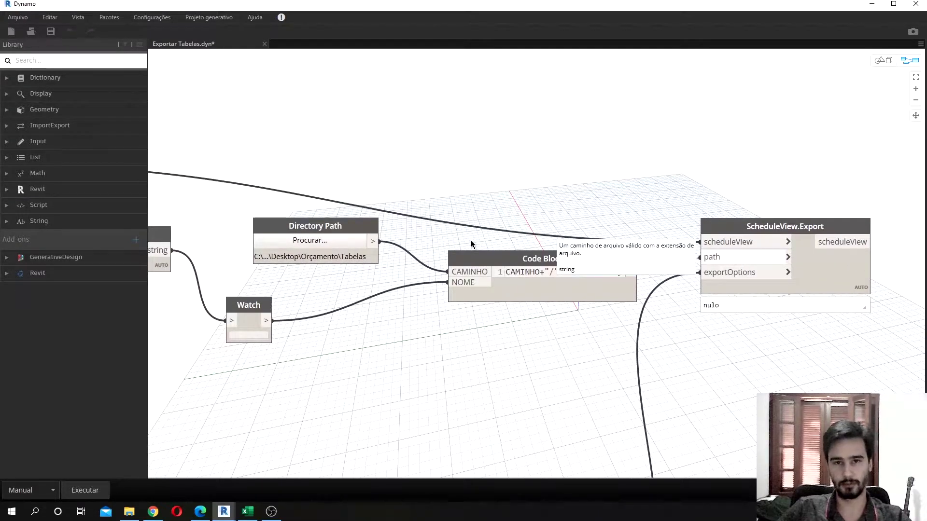
# - Switch to Revit and look through the schedule names listed under Tabelas/Quantidades, including Corrimãos, in the project browser
pyautogui.scroll(-2, 425, 265)
pyautogui.moveTo(431, 327); pyautogui.dragTo(540, 320, button='middle')
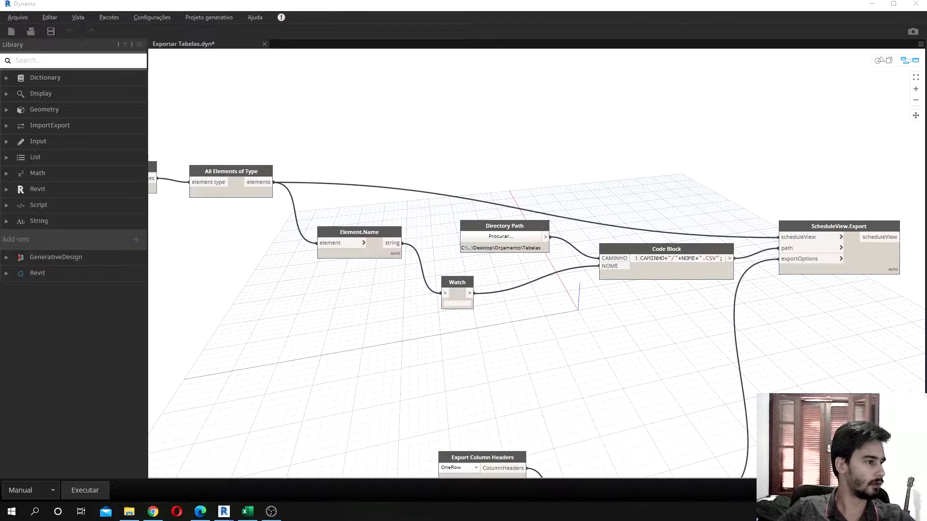
pyautogui.click(871, 5)
pyautogui.click(30, 371)
pyautogui.click(35, 346)
pyautogui.click(36, 354)
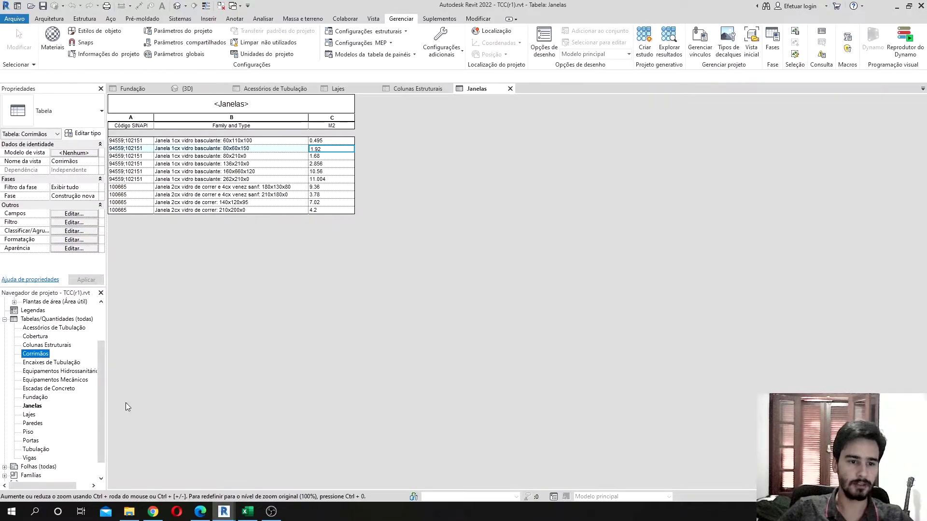
# - Return to Dynamo and follow the schedule names from Element.Name's string output through the Watch node
pyautogui.hotkey('alt', 'Tab')
pyautogui.scroll(3, 292, 208)
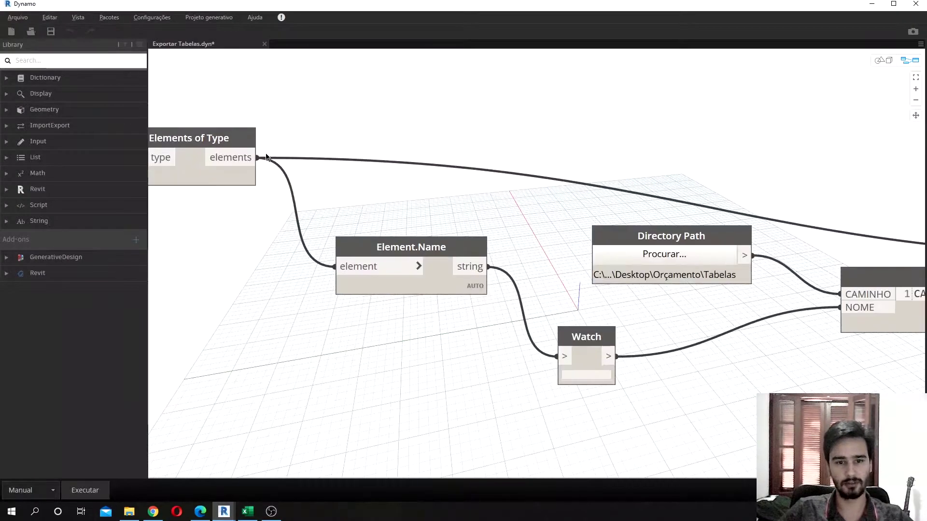
pyautogui.moveTo(441, 271)
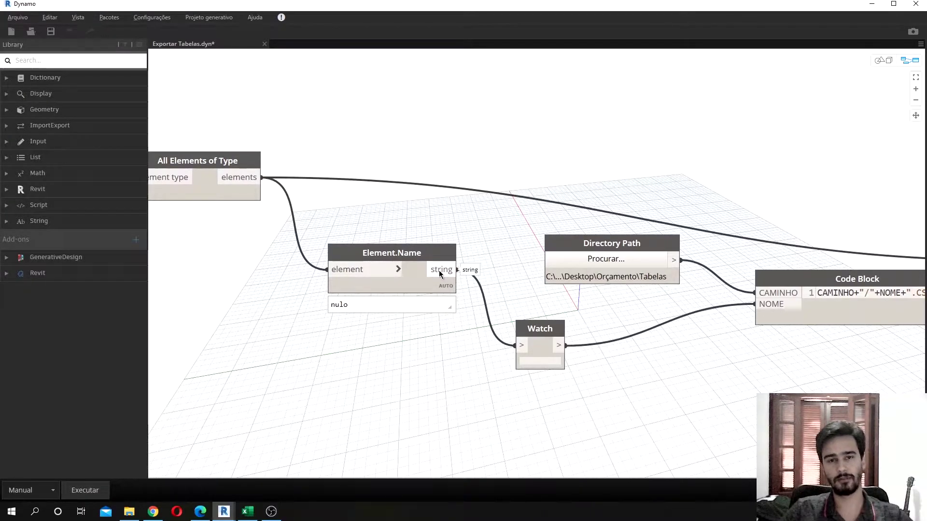
pyautogui.scroll(-4, 581, 354)
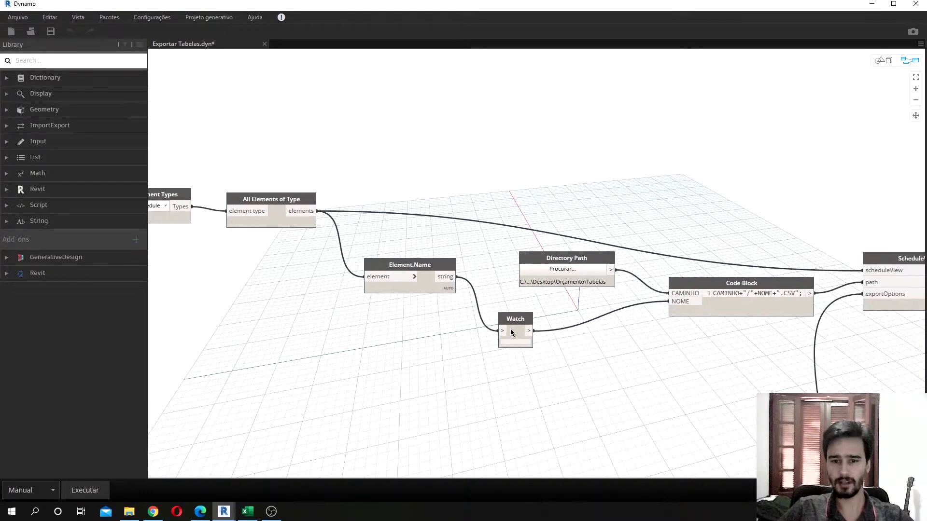
pyautogui.scroll(4, 480, 314)
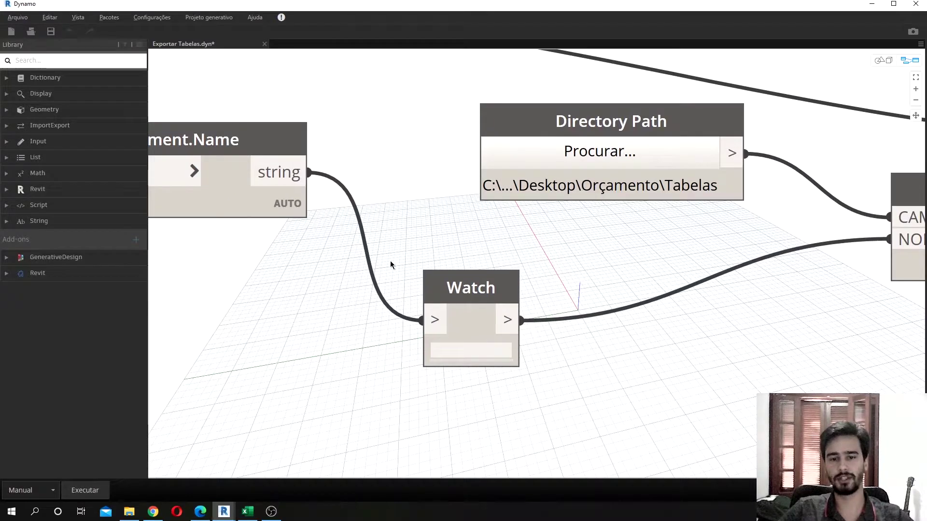
pyautogui.scroll(-3, 540, 370)
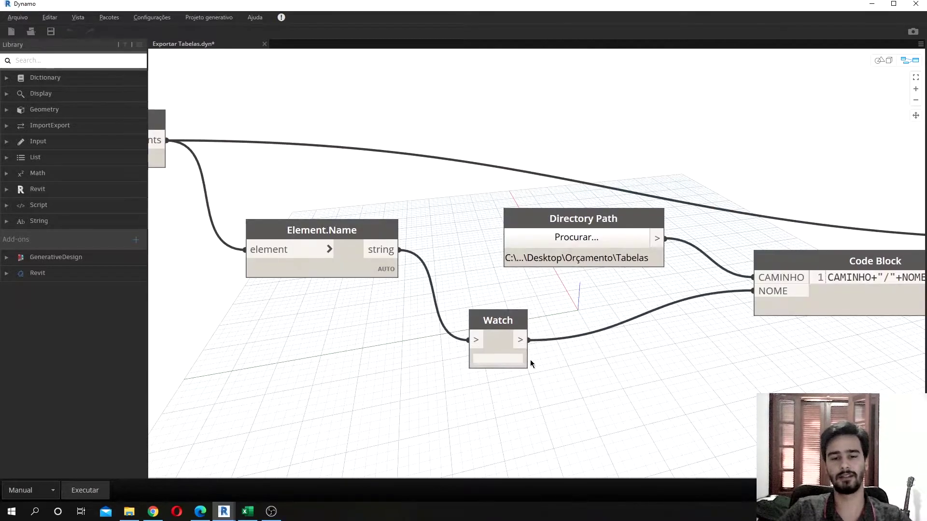
pyautogui.moveTo(604, 362); pyautogui.dragTo(511, 342, button='middle')
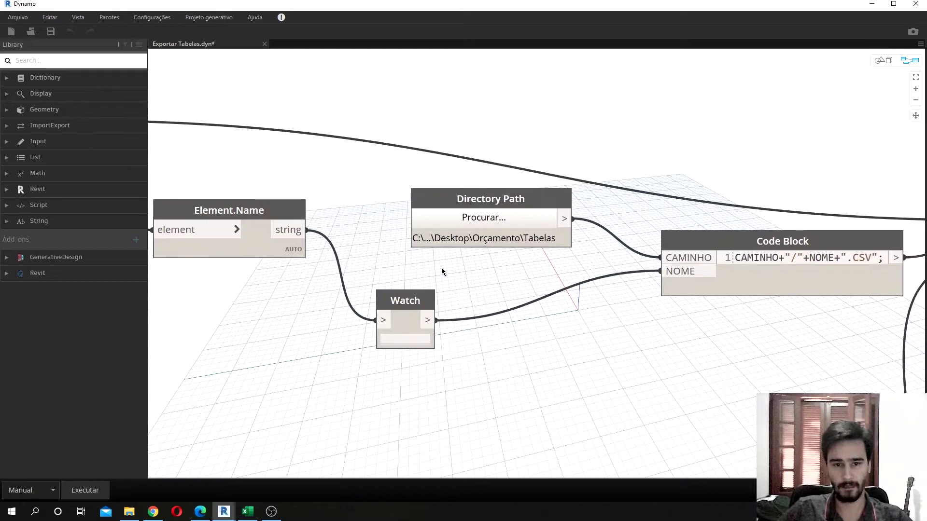
# - Examine the Code Block node and highlight the CAMINHO, NOME and ".CSV" parts of its path expression
pyautogui.moveTo(704, 361); pyautogui.dragTo(406, 291, button='middle')
pyautogui.moveTo(384, 215); pyautogui.dragTo(649, 386)
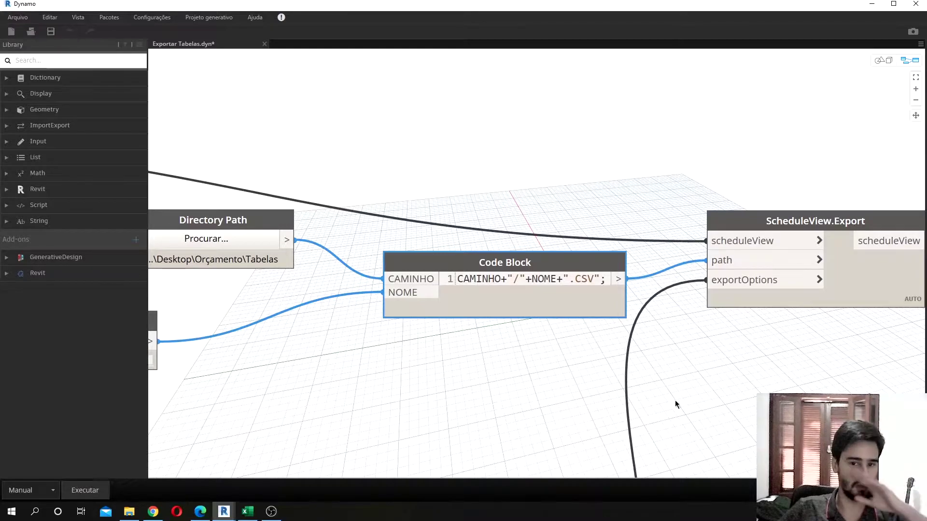
pyautogui.click(444, 363)
pyautogui.moveTo(448, 366); pyautogui.dragTo(492, 378, button='middle')
pyautogui.click(526, 287)
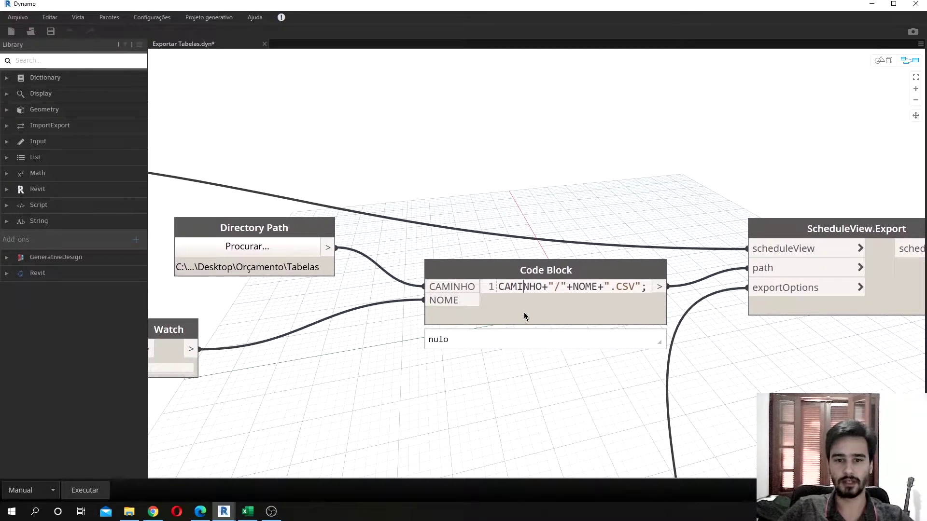
pyautogui.click(548, 287)
pyautogui.doubleClick(585, 287)
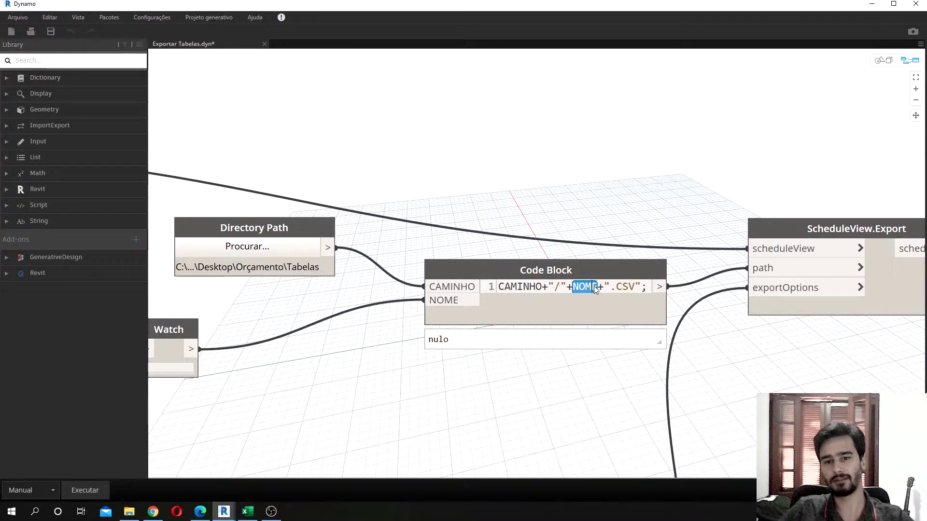
pyautogui.doubleClick(625, 287)
pyautogui.click(635, 160)
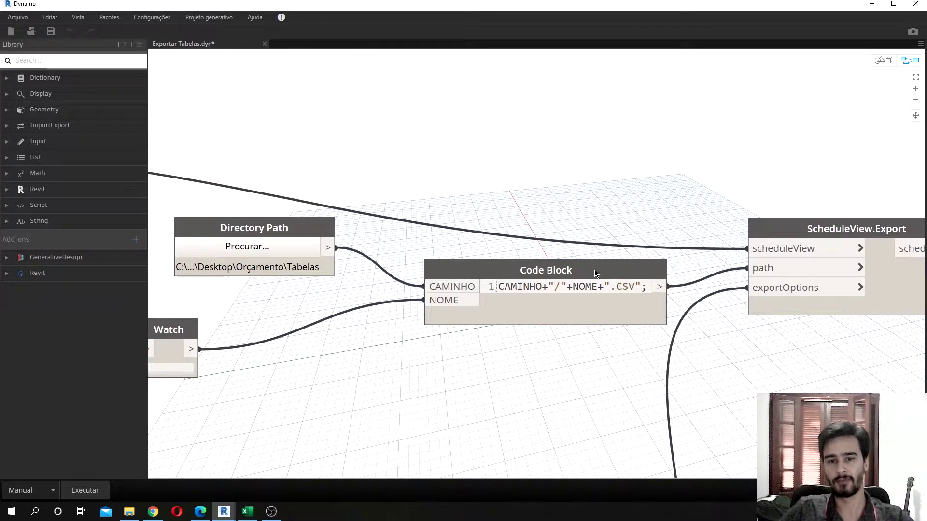
# - Review the Code Block expression piece by piece again, covering the file extension, CAMINHO, NOME and the "/" separator
pyautogui.click(566, 285)
pyautogui.moveTo(567, 286); pyautogui.dragTo(642, 287)
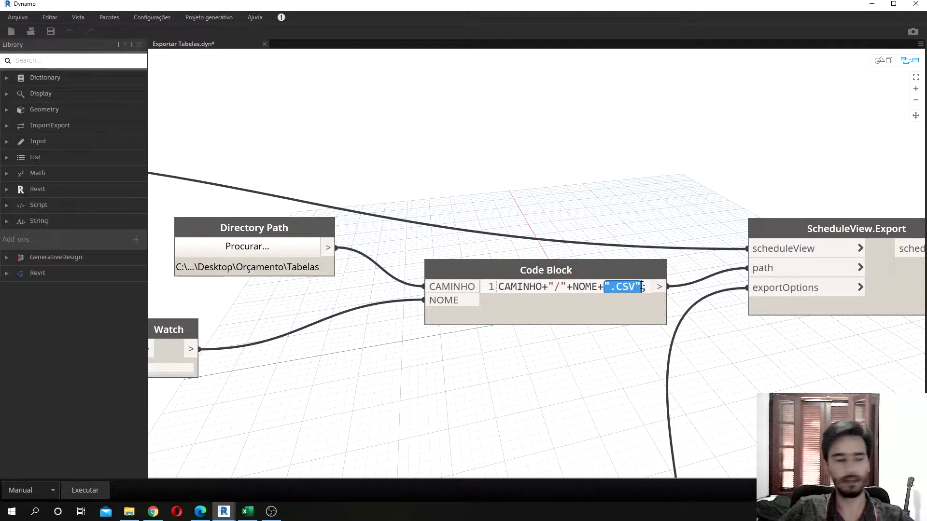
pyautogui.click(626, 186)
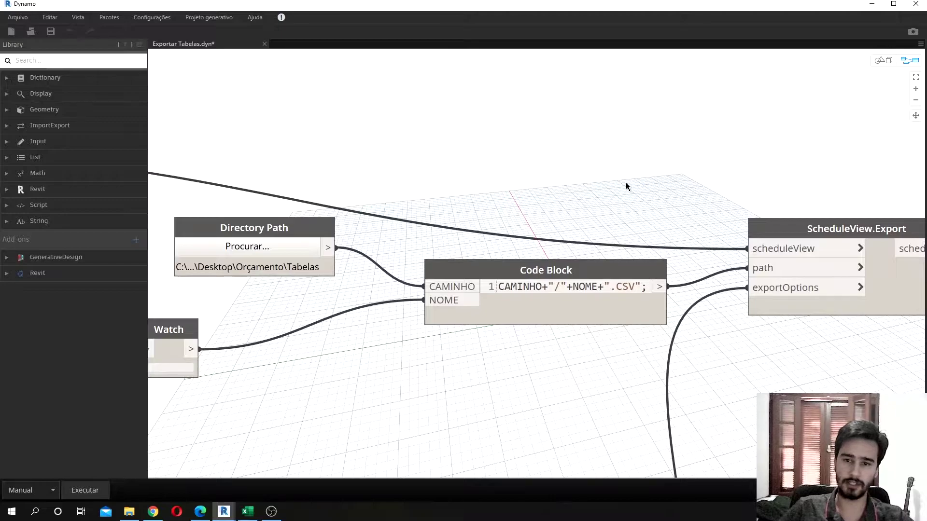
pyautogui.doubleClick(524, 287)
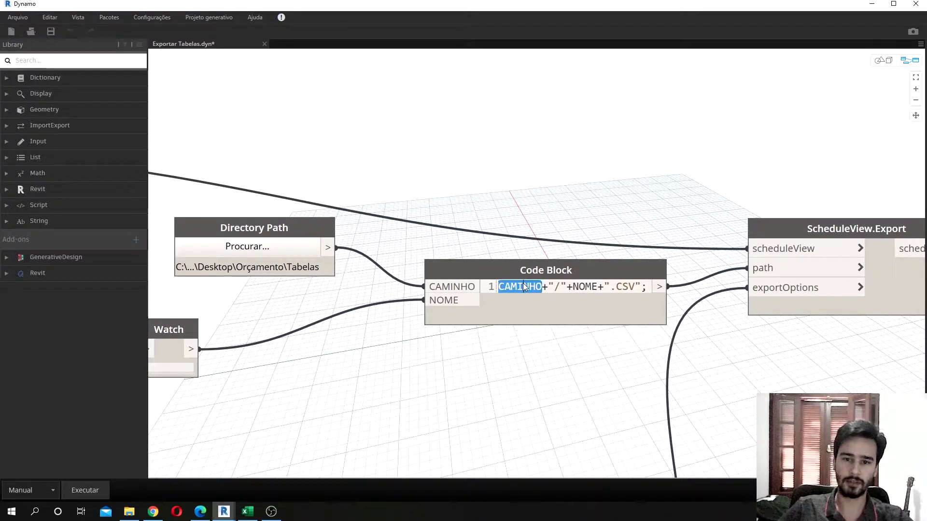
pyautogui.doubleClick(581, 287)
pyautogui.doubleClick(557, 287)
pyautogui.doubleClick(627, 287)
pyautogui.click(638, 168)
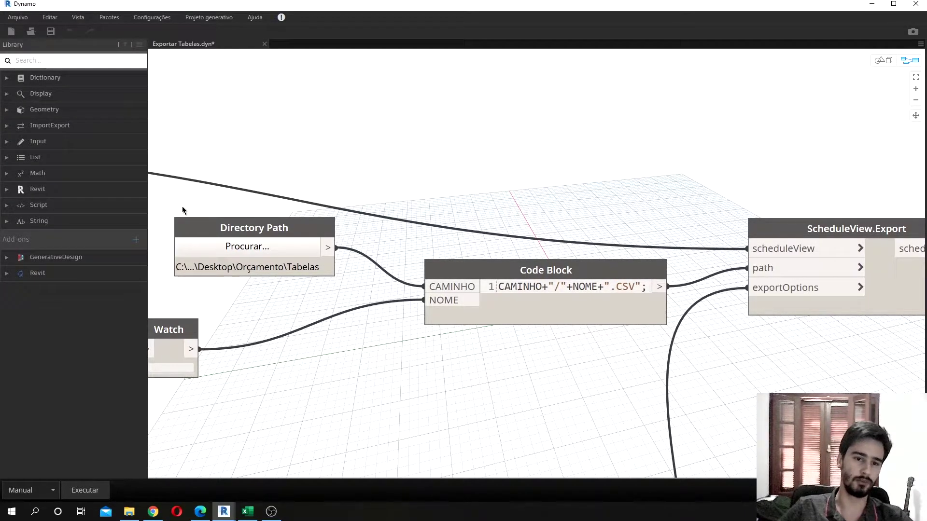
# - Set the Directory Path node's folder to Tabelas inside the Orçamento folder
pyautogui.click(289, 247)
pyautogui.scroll(-4, 439, 270)
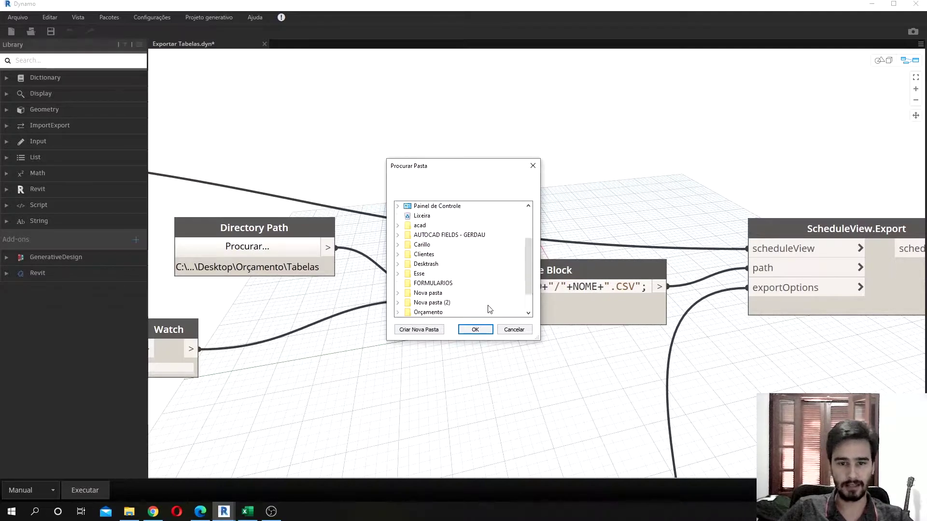
pyautogui.click(428, 283)
pyautogui.scroll(-1, 436, 289)
pyautogui.click(432, 284)
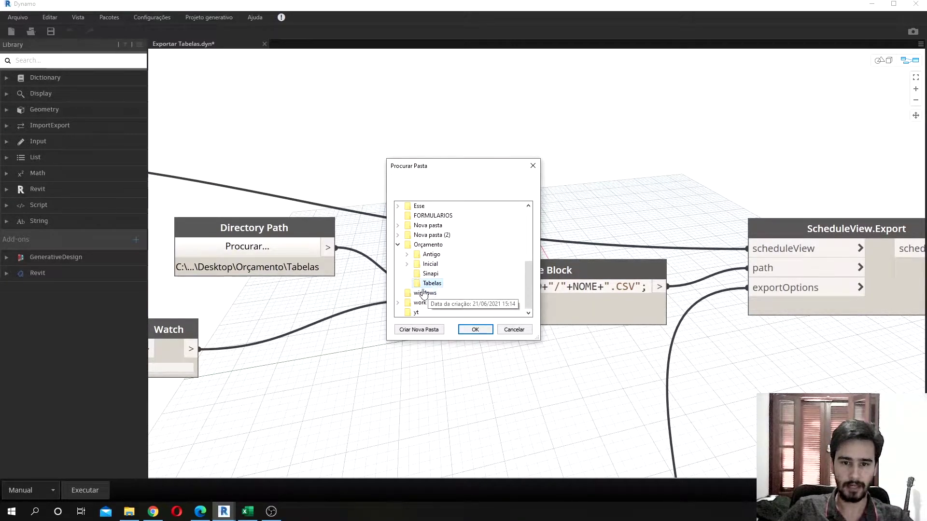
pyautogui.click(475, 329)
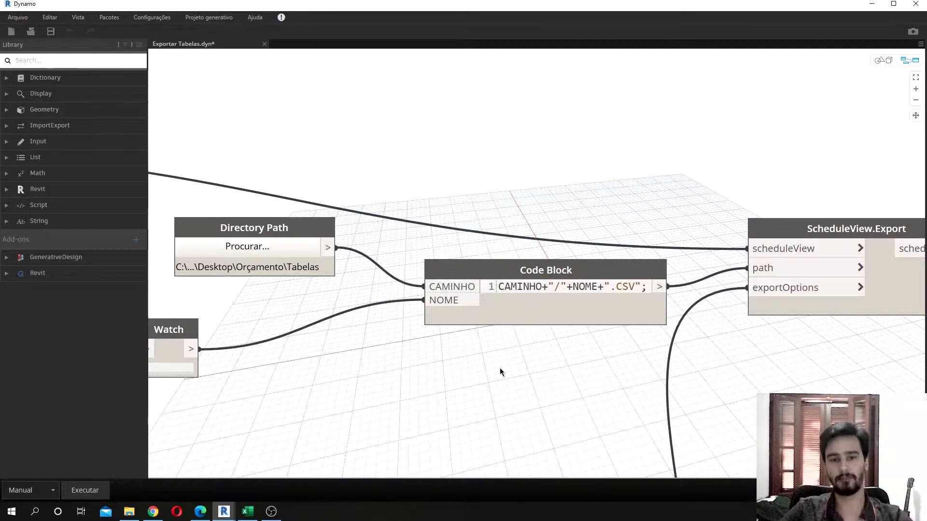
# - Inspect the Directory Path node's folder path and trace how it and the schedule names feed the Code Block
pyautogui.scroll(-1, 499, 371)
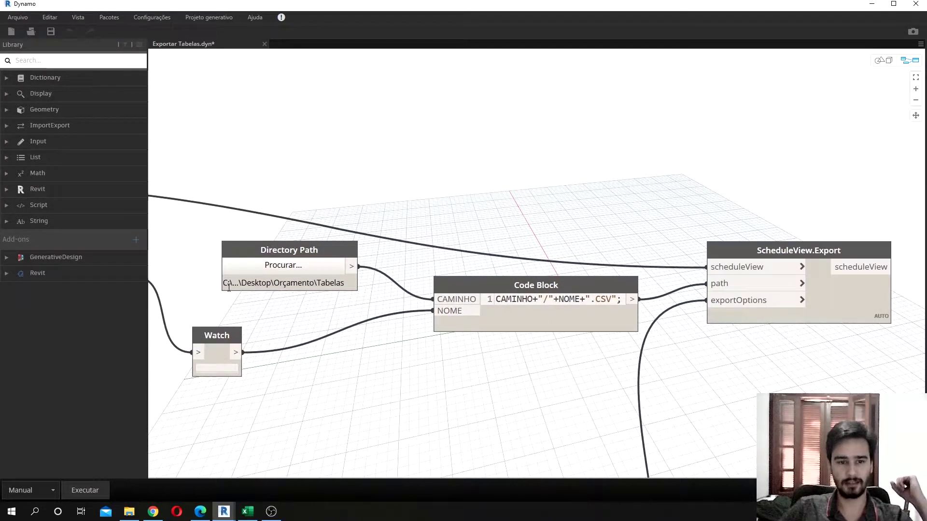
pyautogui.moveTo(229, 288); pyautogui.dragTo(356, 283)
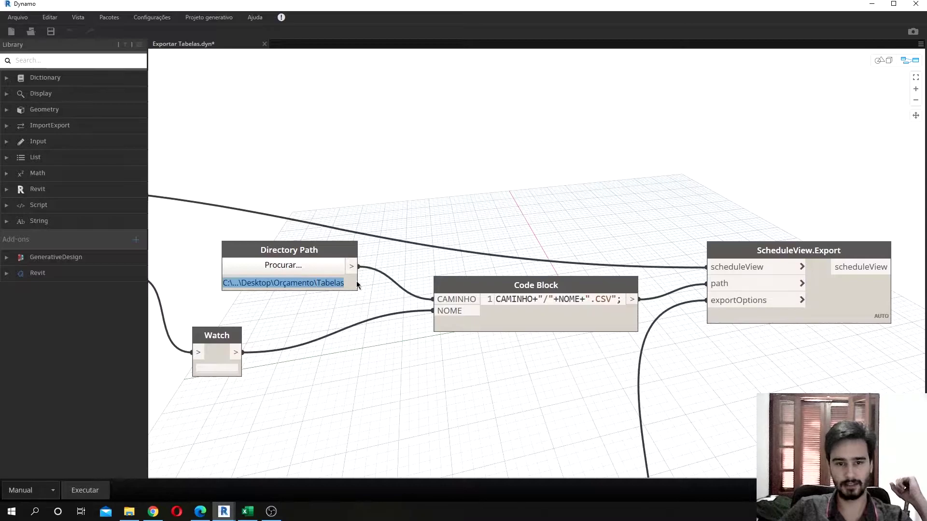
pyautogui.click(519, 340)
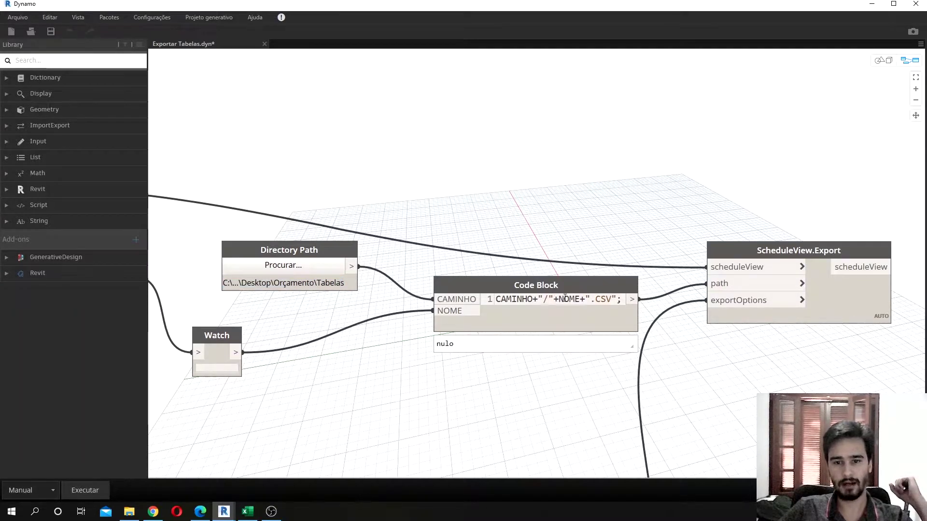
pyautogui.scroll(-1, 363, 373)
pyautogui.moveTo(362, 374); pyautogui.dragTo(594, 375, button='middle')
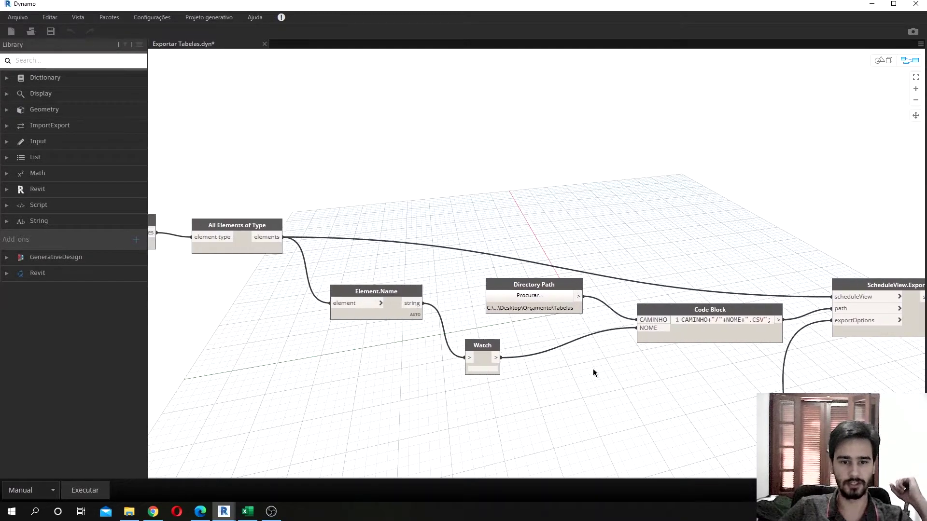
# - Read the description of ScheduleView.Export's path input and check the Code Block that supplies it
pyautogui.scroll(4, 595, 337)
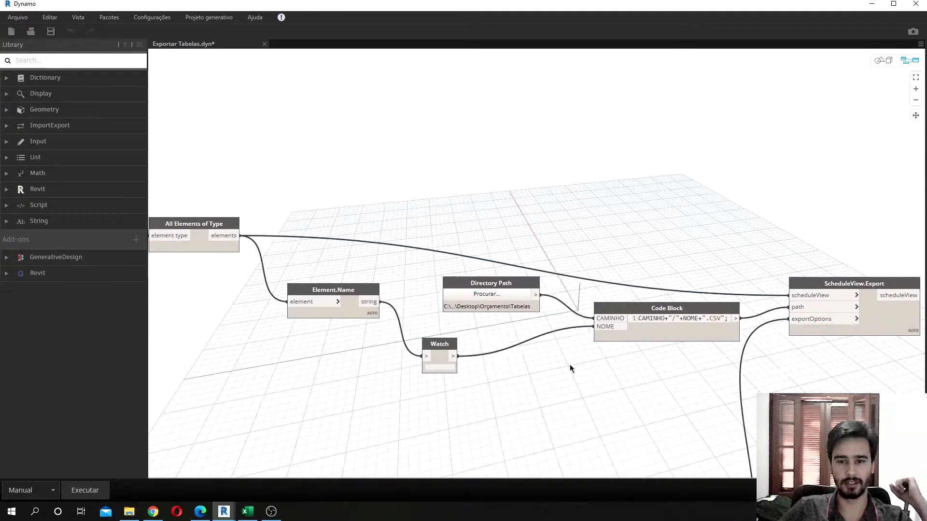
pyautogui.moveTo(733, 236); pyautogui.dragTo(550, 219, button='middle')
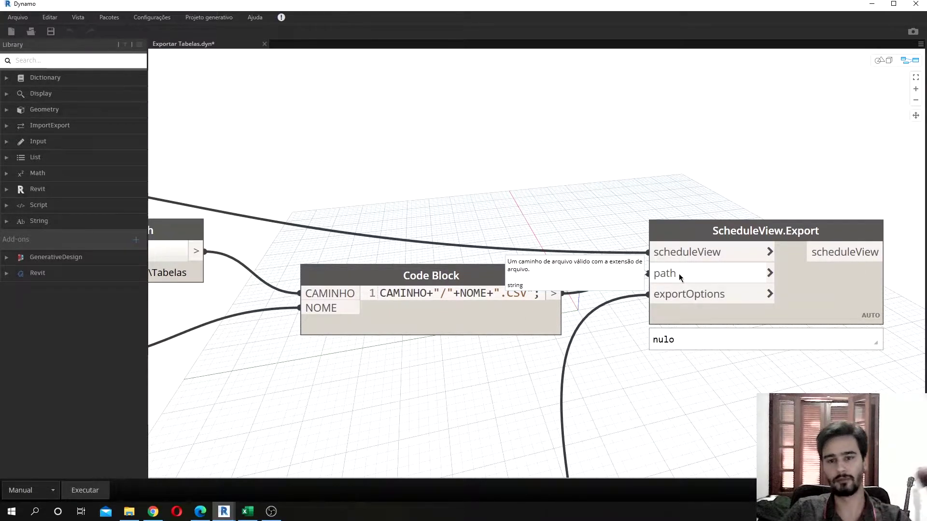
pyautogui.scroll(-3, 678, 274)
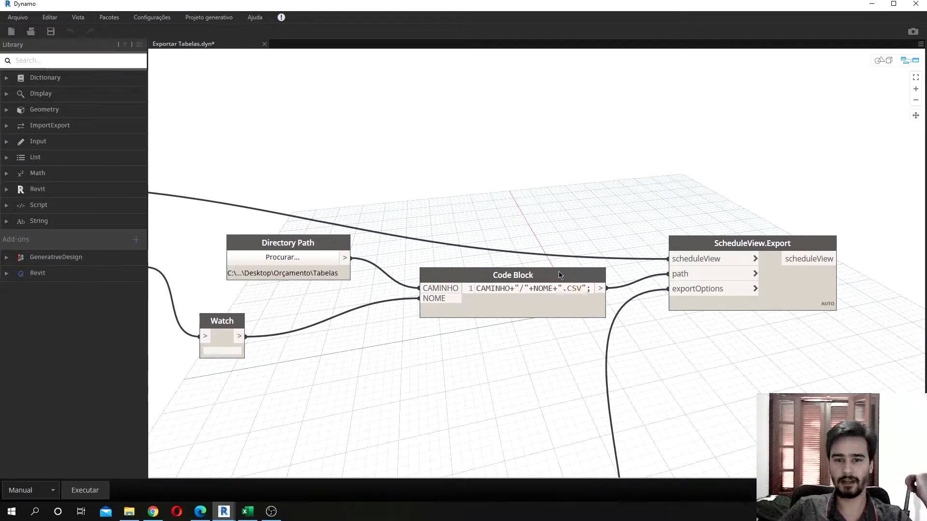
pyautogui.moveTo(399, 203); pyautogui.dragTo(623, 351)
pyautogui.click(579, 174)
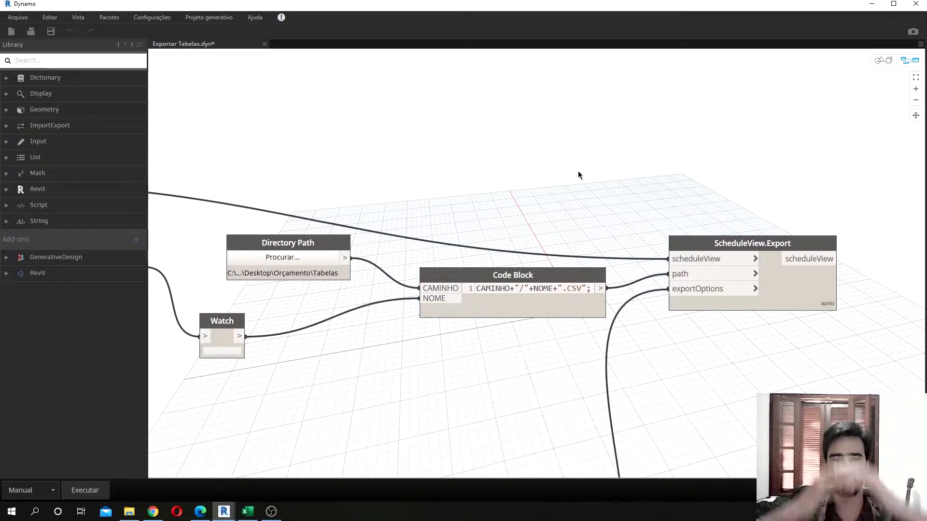
pyautogui.moveTo(531, 288)
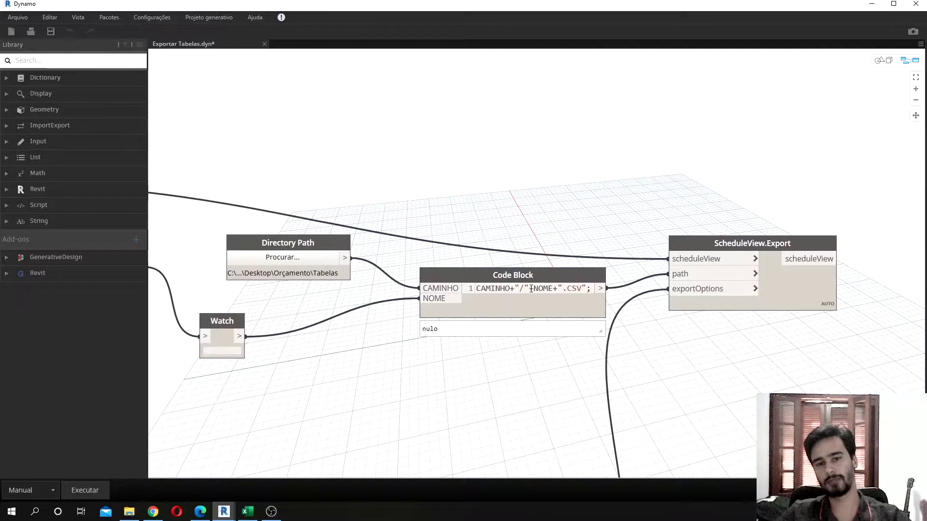
# - Trace the upstream nodes back to ScheduleView.Export and check the type expected by its scheduleView input
pyautogui.moveTo(539, 224); pyautogui.dragTo(730, 271, button='middle')
pyautogui.scroll(-5, 291, 227)
pyautogui.moveTo(290, 227); pyautogui.dragTo(438, 200, button='middle')
pyautogui.scroll(5, 485, 228)
pyautogui.scroll(-3, 439, 200)
pyautogui.moveTo(826, 268); pyautogui.dragTo(575, 227, button='middle')
pyautogui.scroll(4, 575, 227)
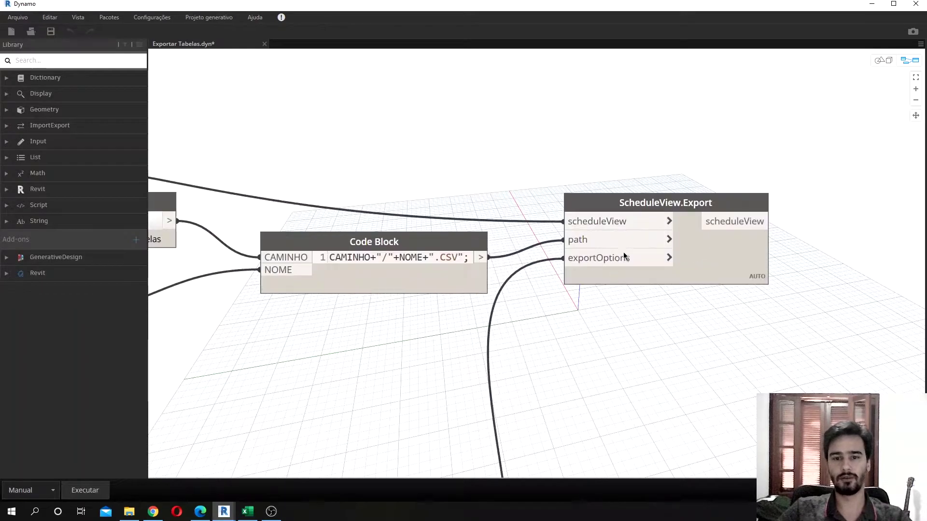
pyautogui.moveTo(618, 232)
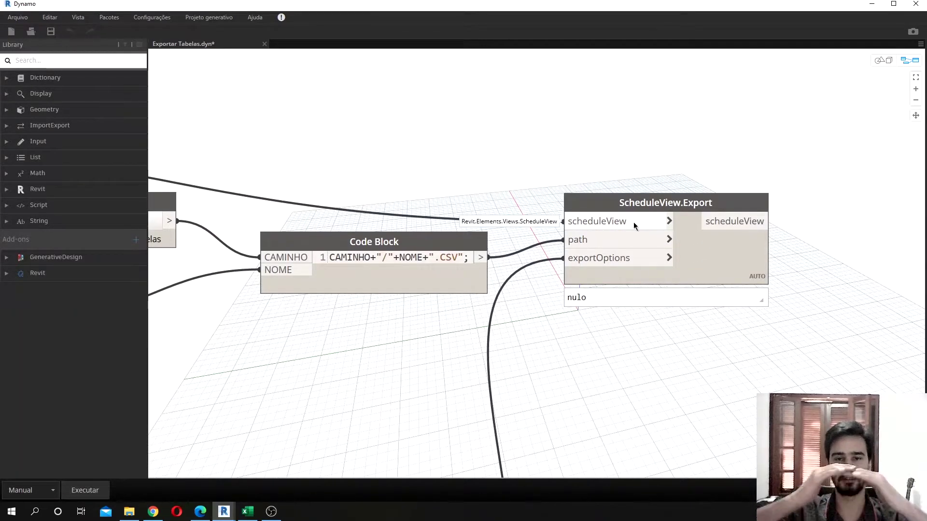
# - Follow the exportOptions input of ScheduleView.Export to ScheduleExportOptions.ByProperties and read that node's description
pyautogui.scroll(-3, 601, 334)
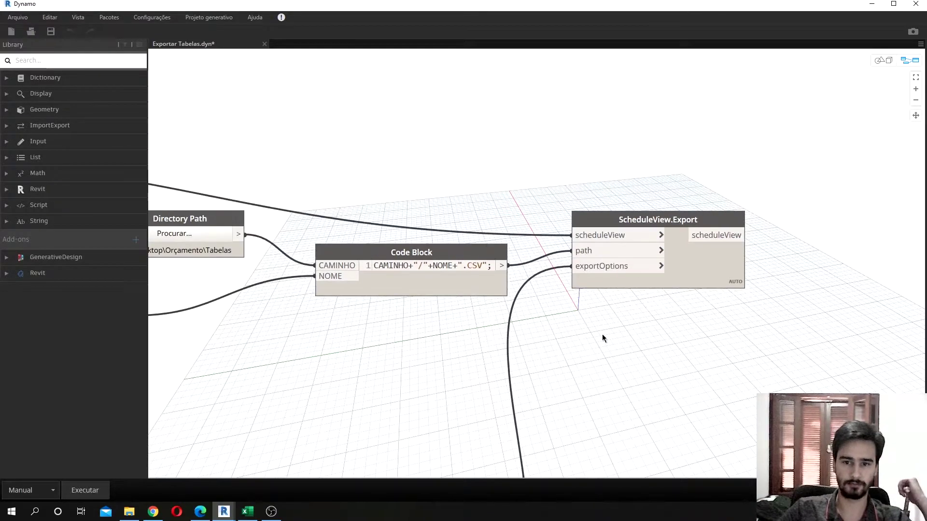
pyautogui.moveTo(604, 266); pyautogui.dragTo(621, 157, button='middle')
pyautogui.moveTo(627, 147)
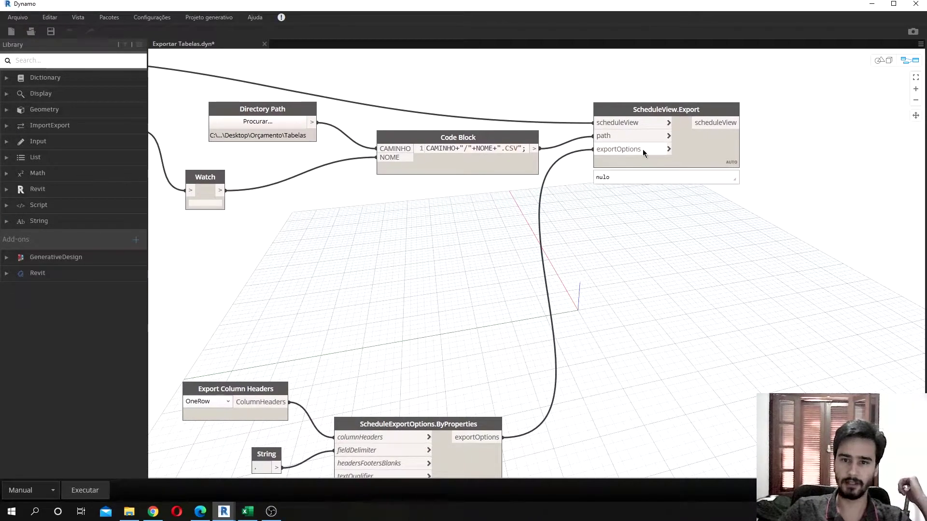
pyautogui.moveTo(587, 375); pyautogui.dragTo(532, 377, button='middle')
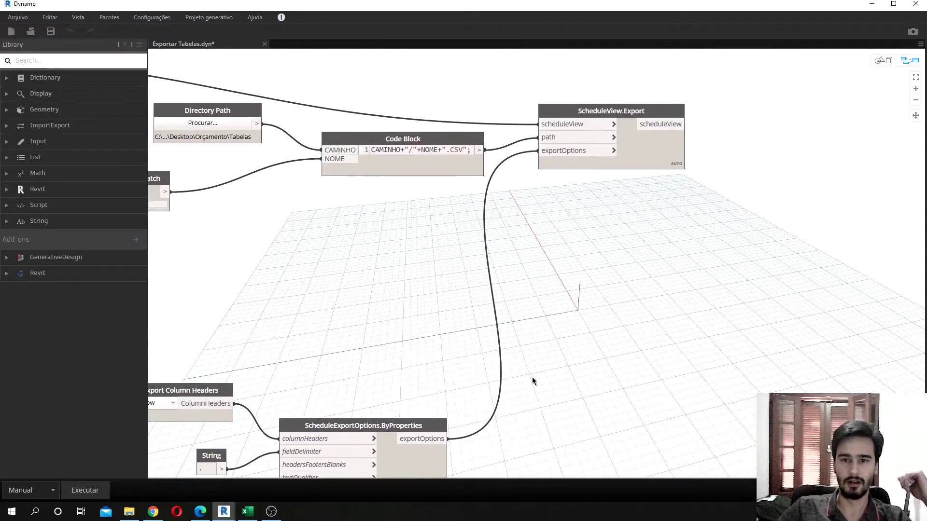
pyautogui.moveTo(337, 285); pyautogui.dragTo(399, 179, button='middle')
pyautogui.scroll(5, 425, 309)
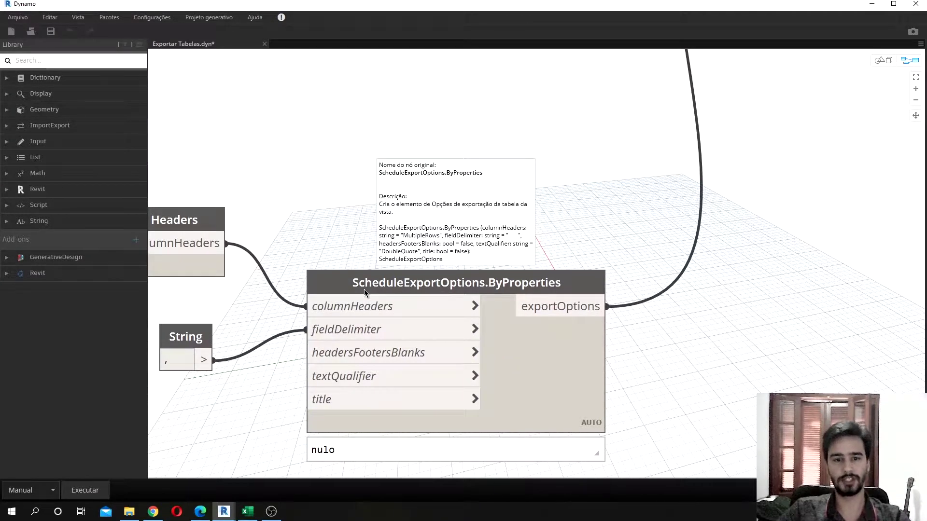
pyautogui.scroll(-1, 364, 288)
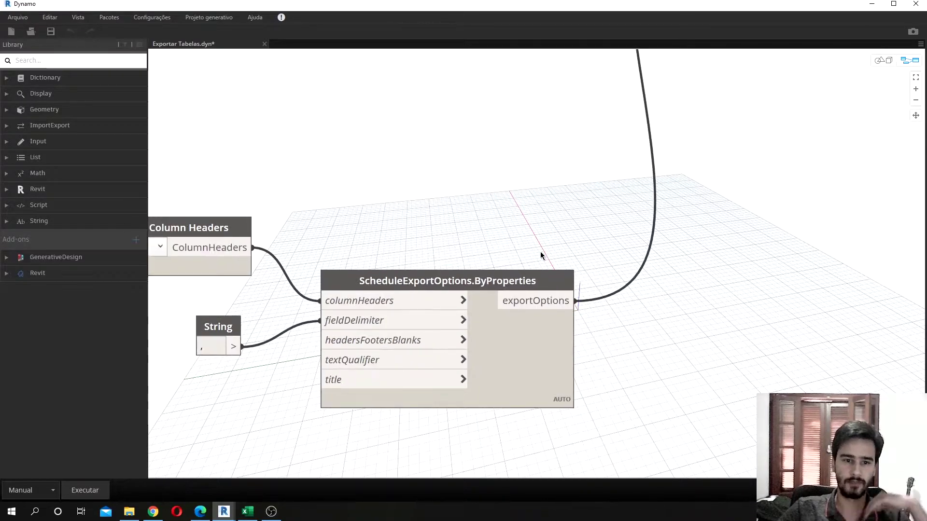
# - Examine the Export Column Headers and comma String nodes that feed the columnHeaders and fieldDelimiter inputs of ScheduleExportOptions.ByProperties
pyautogui.moveTo(430, 234); pyautogui.dragTo(555, 251, button='middle')
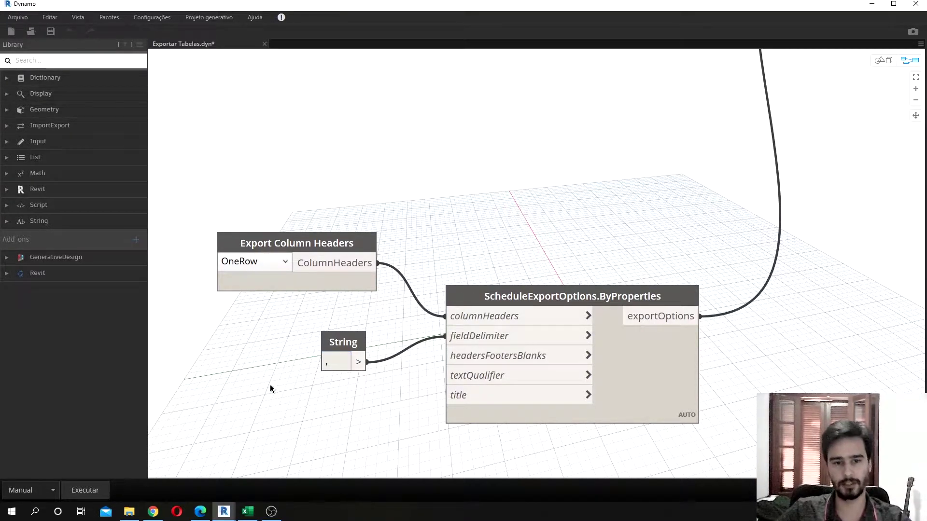
pyautogui.scroll(-3, 436, 352)
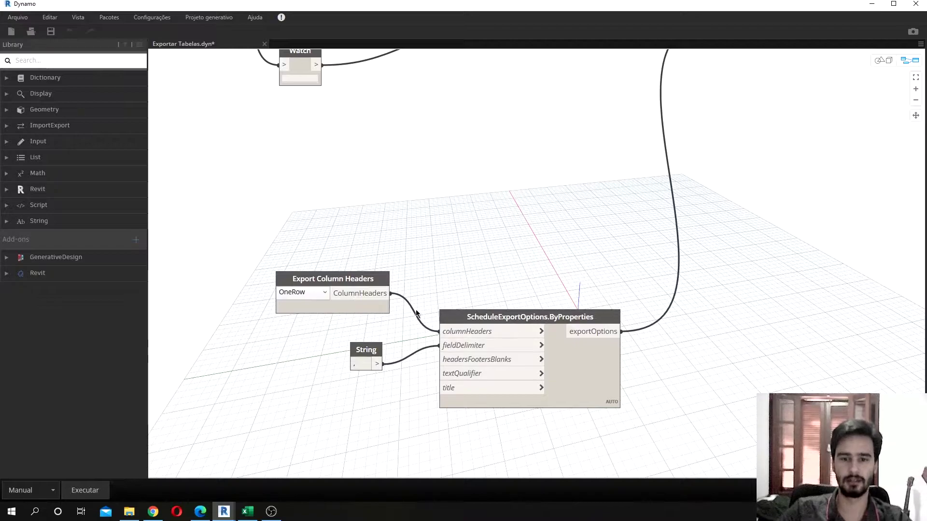
pyautogui.scroll(3, 562, 389)
pyautogui.moveTo(424, 320)
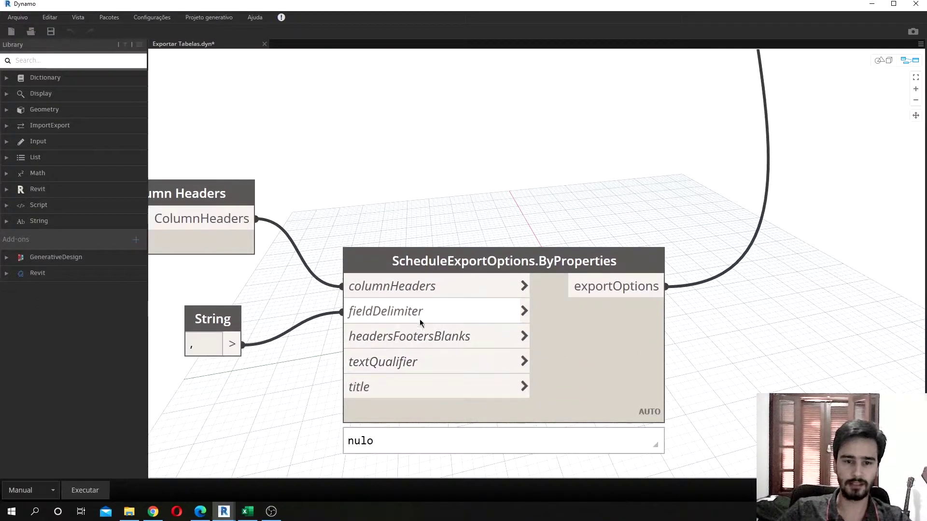
pyautogui.scroll(-5, 420, 393)
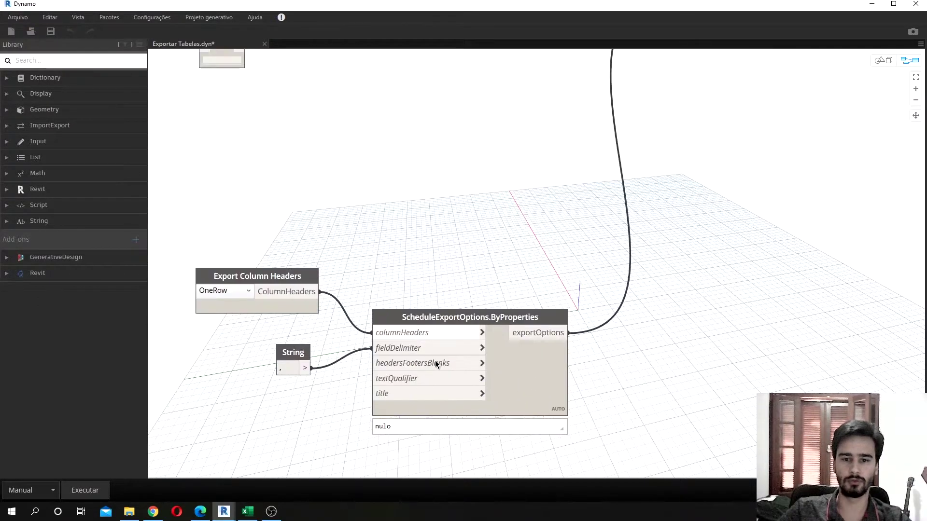
# - Follow the export options to ScheduleView.Export, read the exportOptions input description and review the complete node graph
pyautogui.moveTo(467, 253); pyautogui.dragTo(359, 320, button='middle')
pyautogui.scroll(2, 497, 216)
pyautogui.moveTo(502, 218)
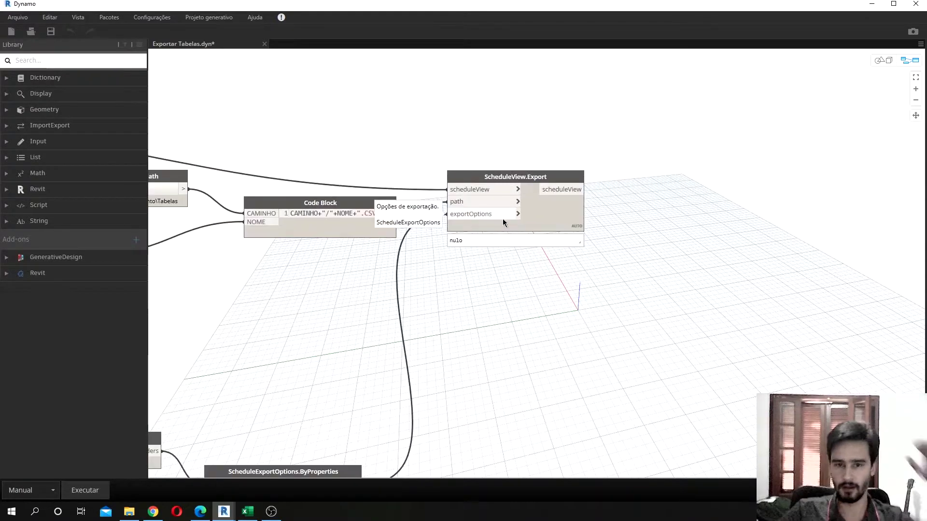
pyautogui.moveTo(566, 288); pyautogui.dragTo(688, 262, button='middle')
pyautogui.scroll(-3, 675, 294)
pyautogui.scroll(-2, 621, 351)
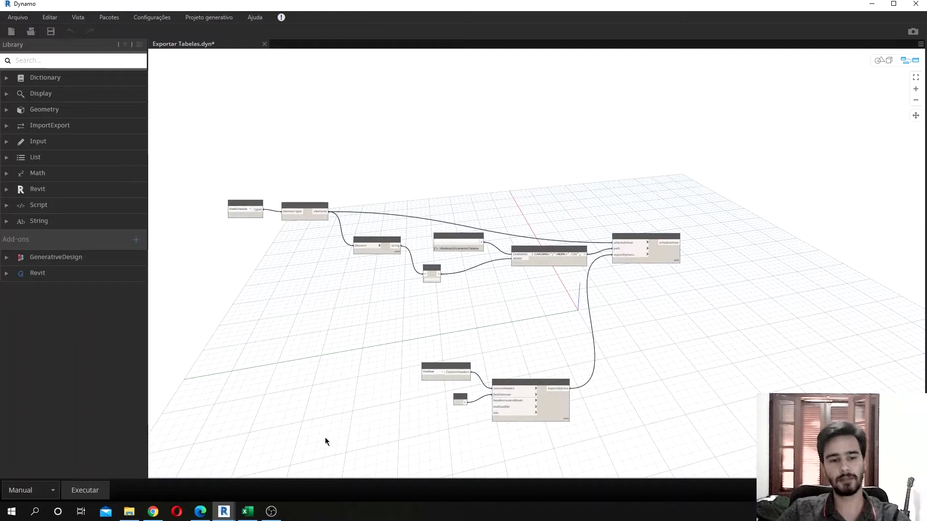
# - Check the existing CSV files and their modification dates in the Tabelas folder in File Explorer, then return to Dynamo
pyautogui.click(129, 511)
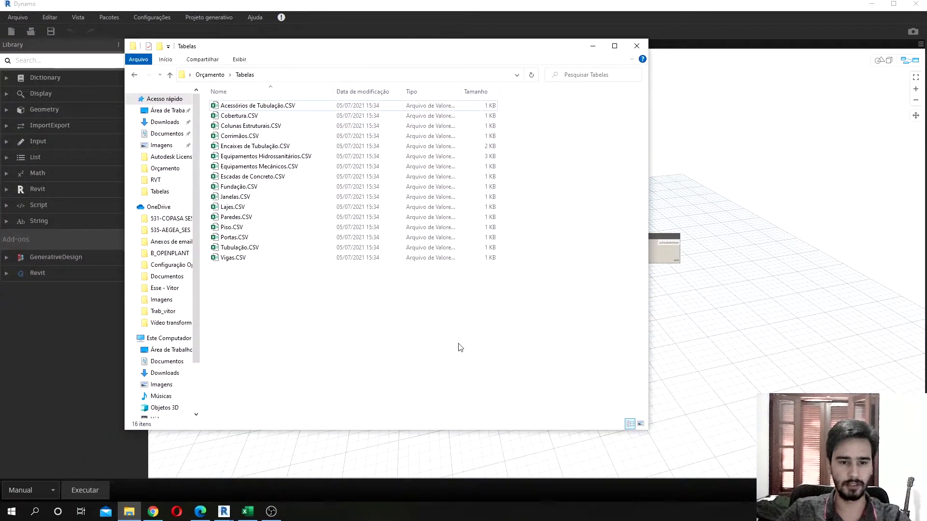
pyautogui.moveTo(459, 347); pyautogui.dragTo(184, 77)
pyautogui.click(500, 324)
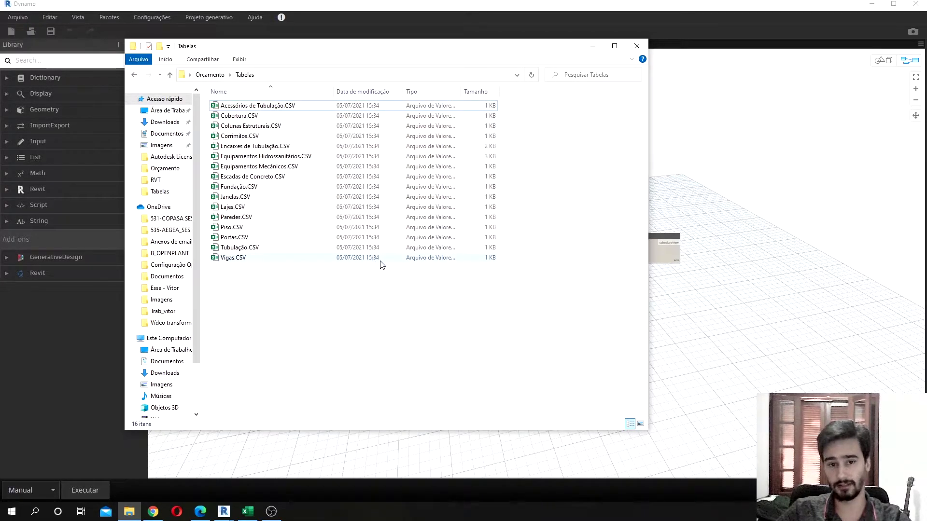
pyautogui.click(593, 46)
# - Run the export graph and check its schedules in the Watch node and the CSV files in the Tabelas folder
pyautogui.click(96, 489)
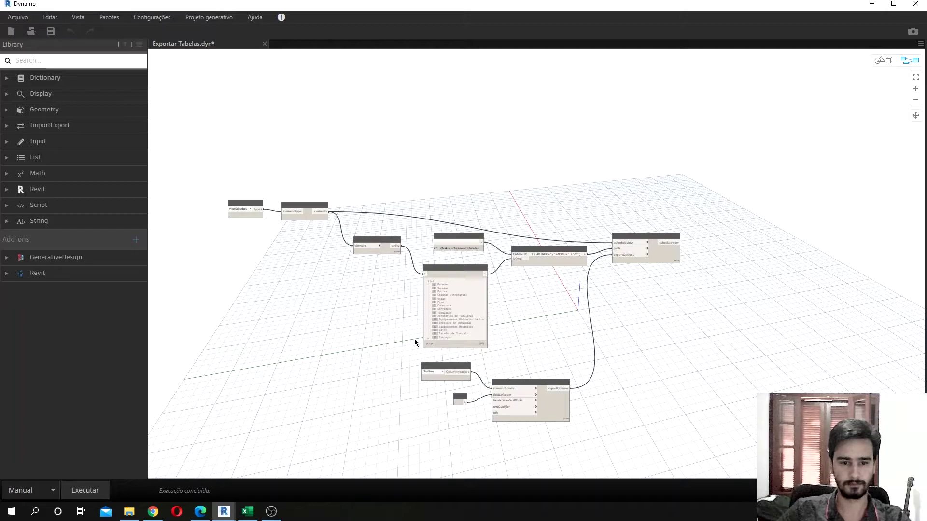
pyautogui.scroll(-5, 554, 345)
pyautogui.scroll(8, 464, 325)
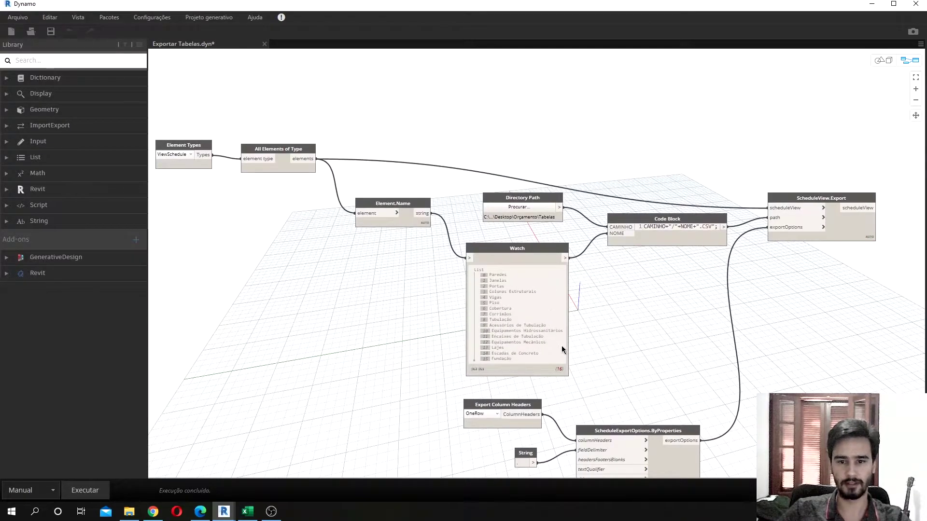
pyautogui.scroll(-3, 555, 343)
pyautogui.scroll(7, 637, 347)
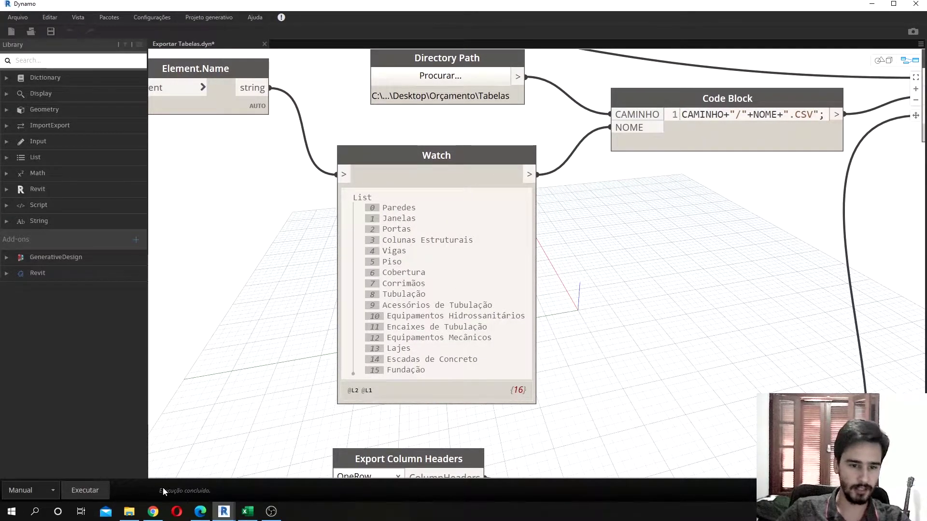
pyautogui.click(129, 513)
pyautogui.moveTo(488, 324); pyautogui.dragTo(260, 88)
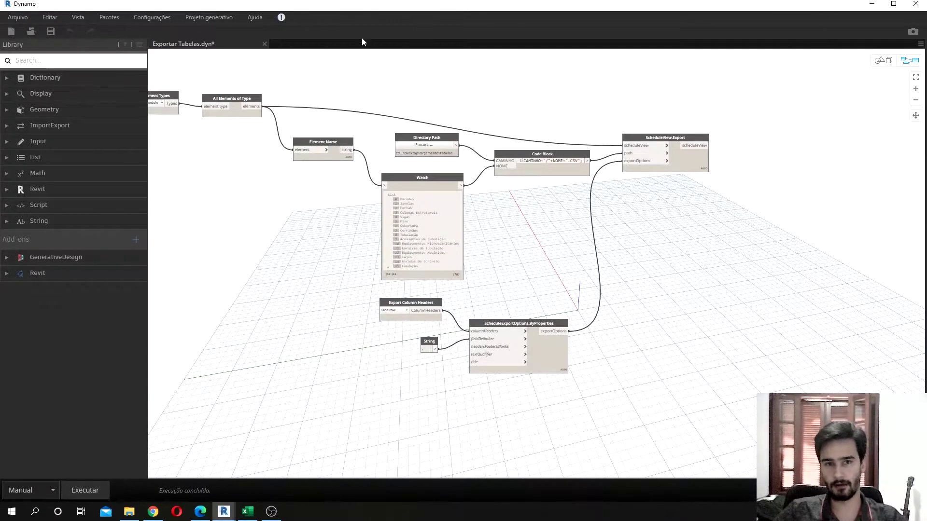
# - Close Exportar Tabelas.dyn, saving its changes, and minimize the Dynamo window
pyautogui.click(265, 44)
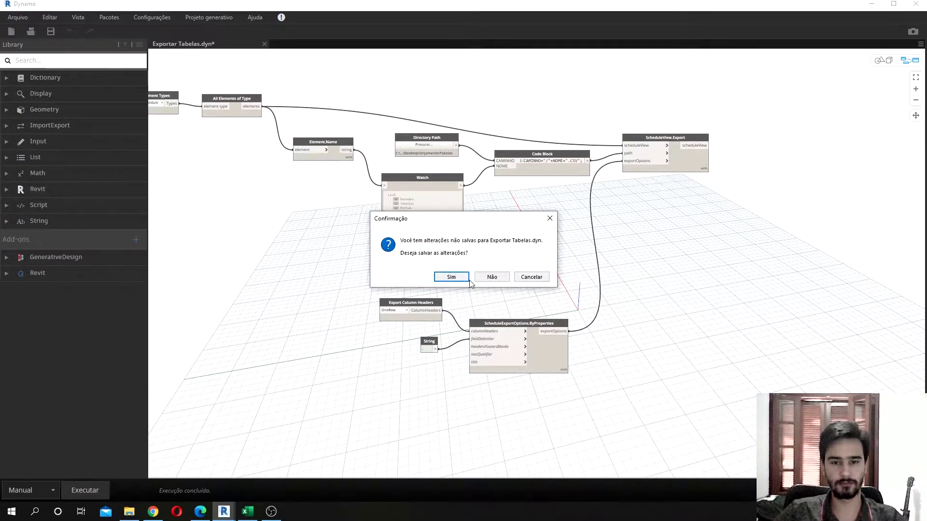
pyautogui.click(449, 277)
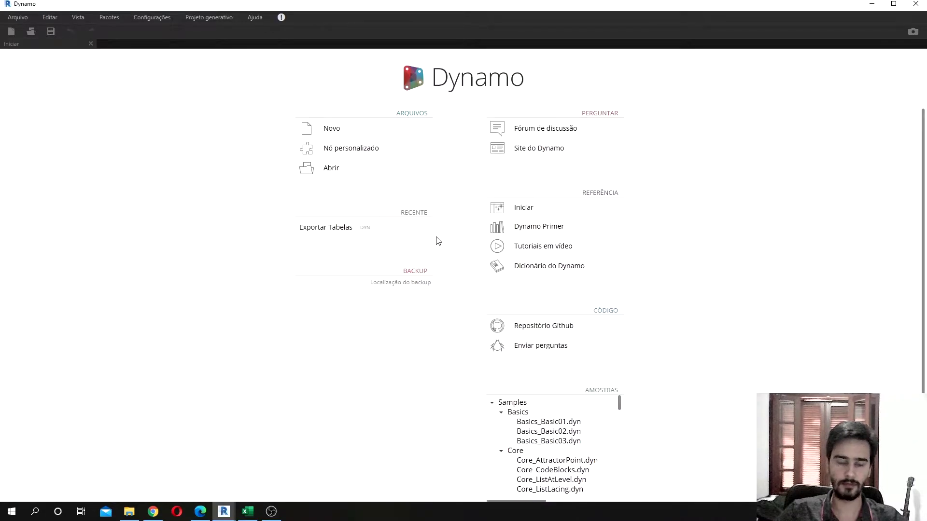
pyautogui.click(871, 4)
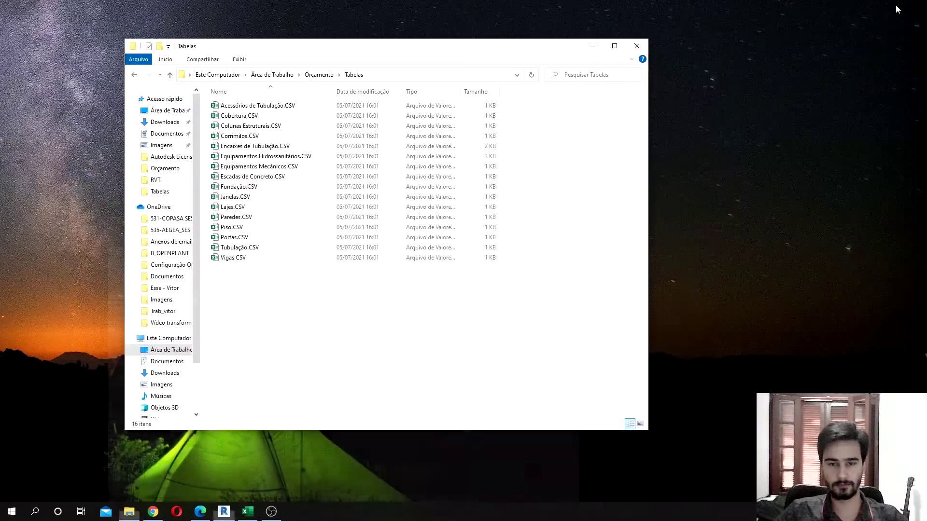
pyautogui.click(896, 6)
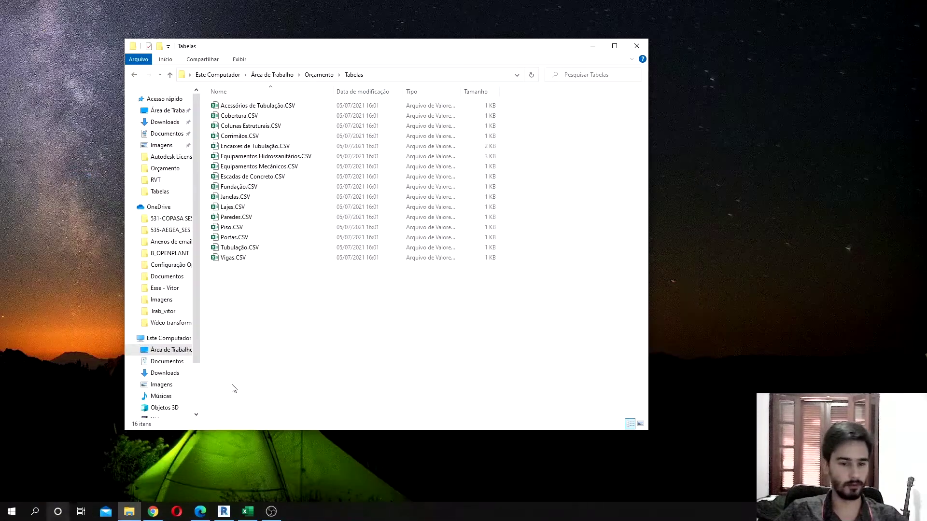
# - Switch to the Bim 4D.xlsm workbook in Excel and examine composition 97143 and its item rows on the Sinapi Analítico sheet
pyautogui.click(247, 511)
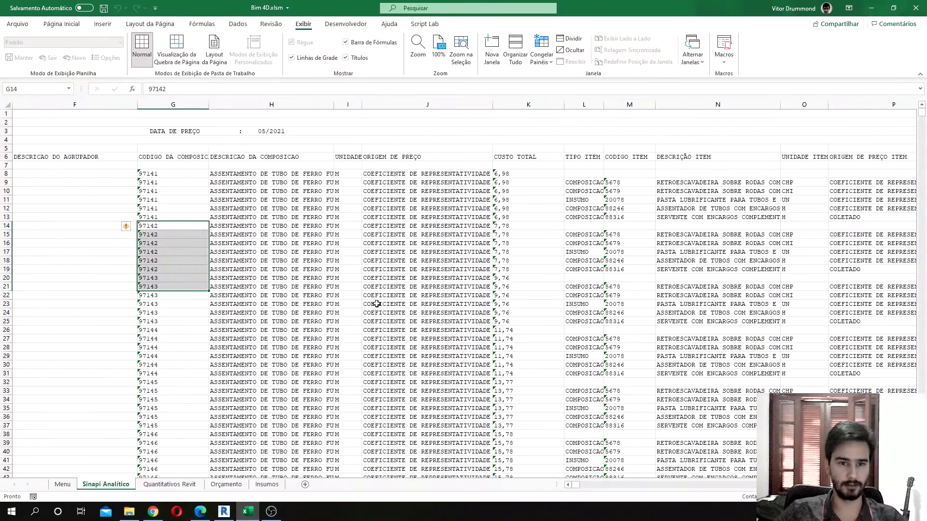
pyautogui.click(427, 313)
pyautogui.click(178, 293)
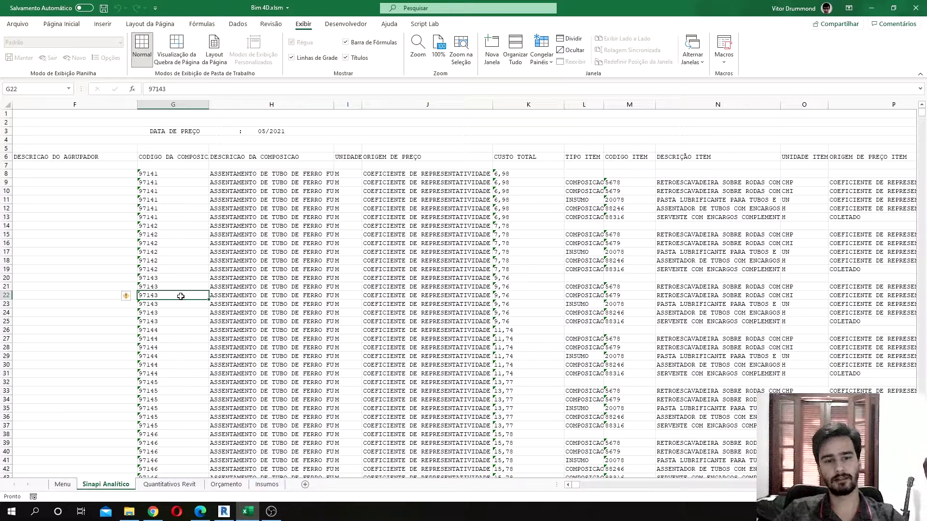
pyautogui.moveTo(434, 275); pyautogui.dragTo(145, 329)
pyautogui.moveTo(573, 287); pyautogui.dragTo(672, 322)
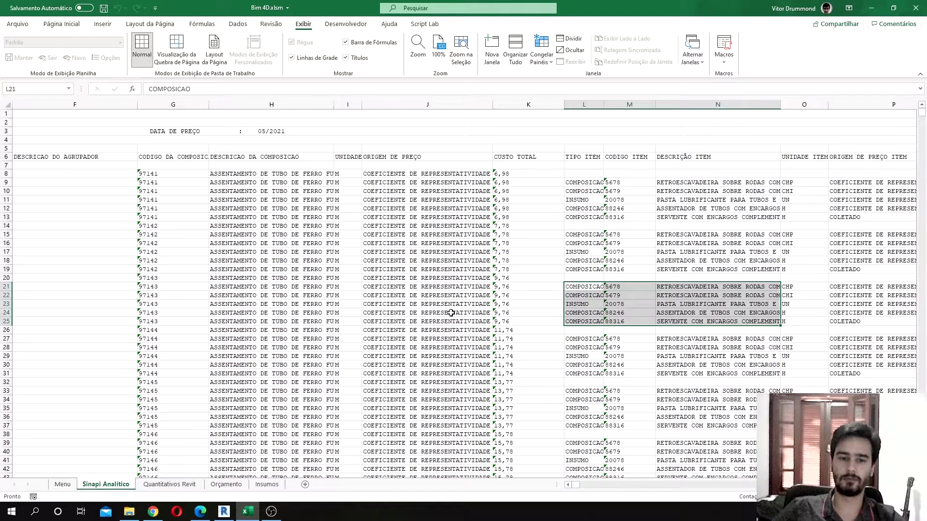
pyautogui.click(265, 305)
pyautogui.click(261, 288)
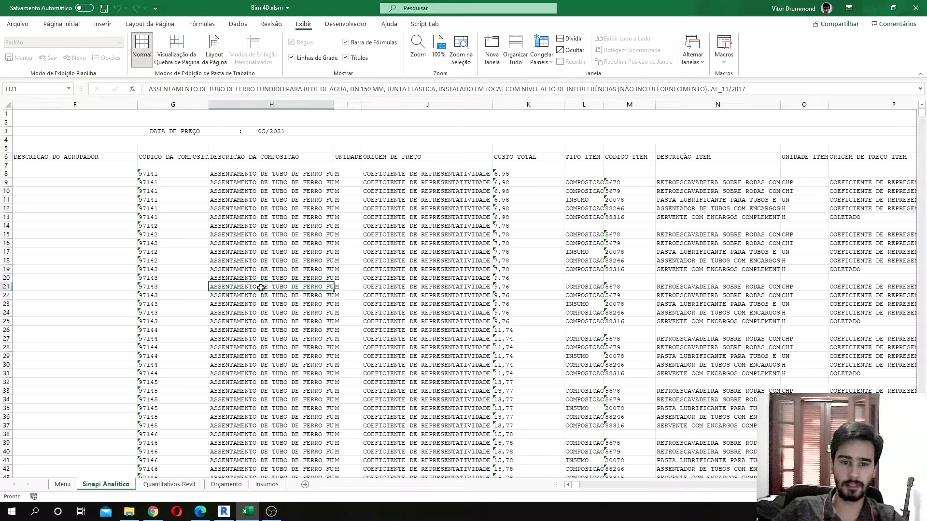
pyautogui.moveTo(265, 289); pyautogui.dragTo(597, 322)
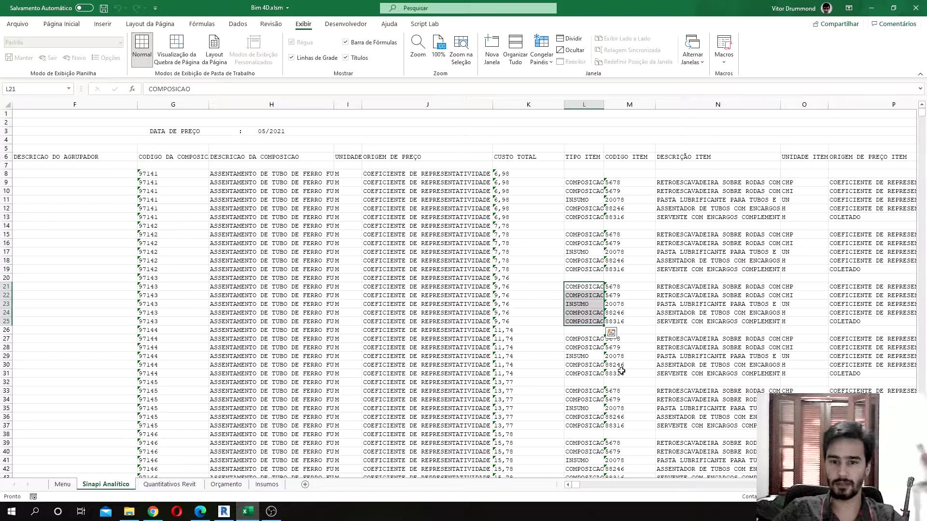
# - Compare the COMPOSICAO and INSUMO entries in the TIPO ITEM column for composition 97143
pyautogui.click(585, 303)
pyautogui.click(587, 289)
pyautogui.moveTo(587, 292); pyautogui.dragTo(591, 305)
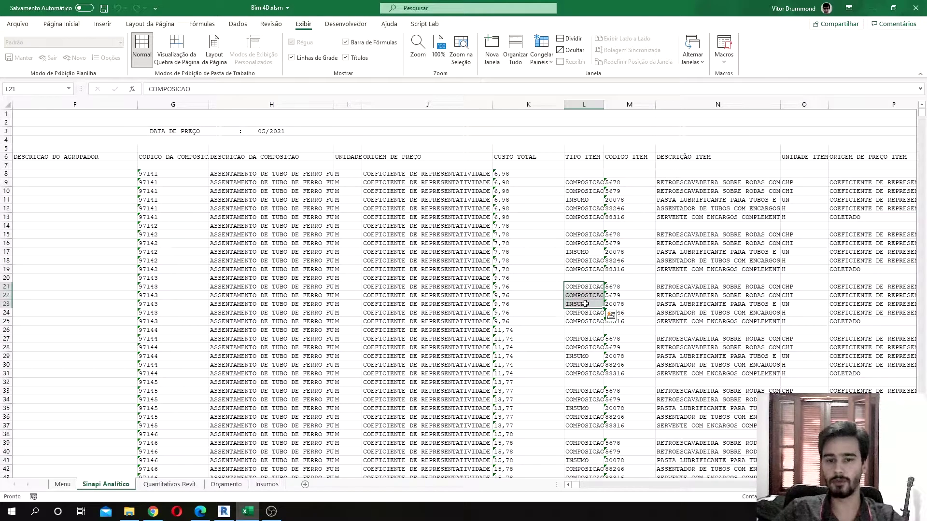
pyautogui.click(591, 305)
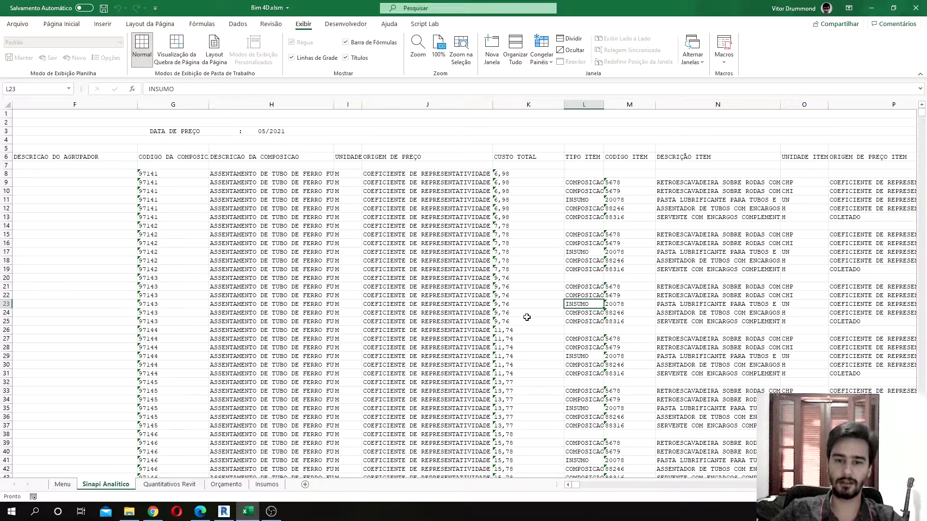
pyautogui.moveTo(589, 291); pyautogui.dragTo(497, 322)
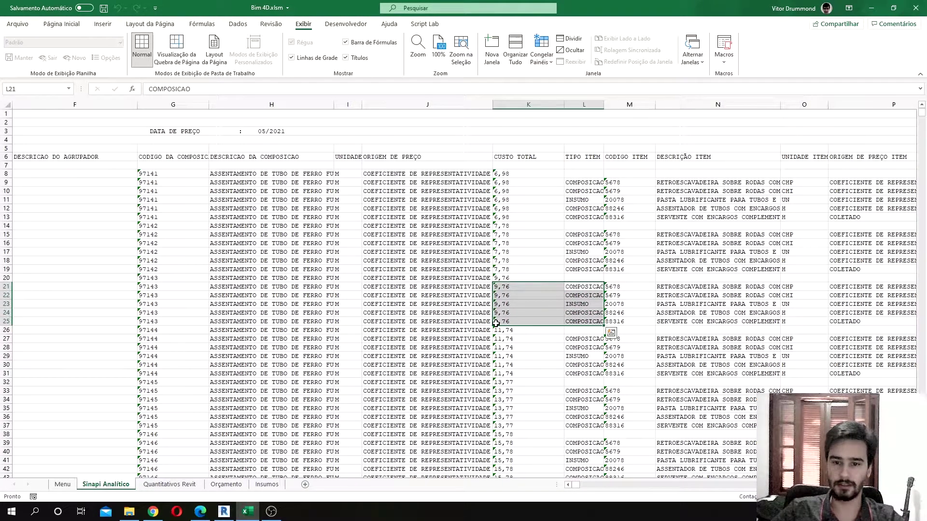
pyautogui.click(591, 287)
# - Read the item descriptions in N21 and N23 and check the codes of the items that make up composition 97143
pyautogui.click(694, 286)
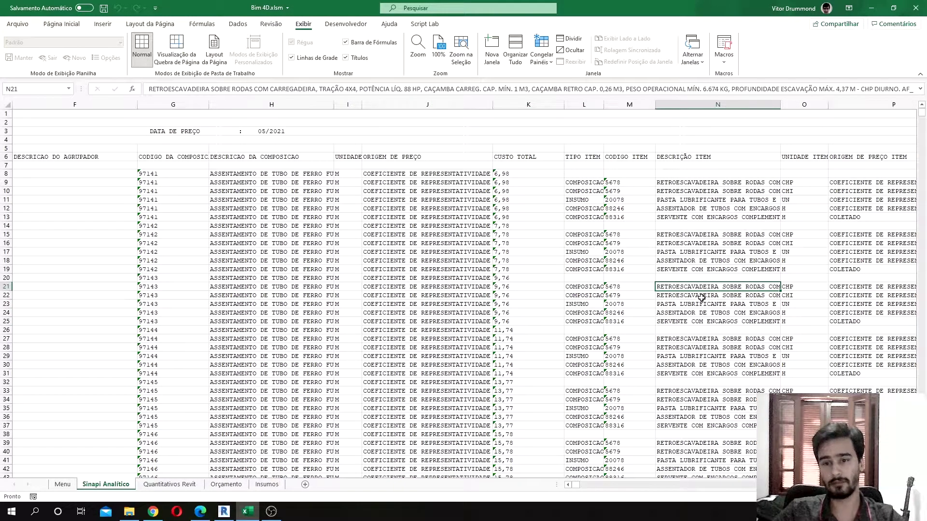
pyautogui.moveTo(475, 295); pyautogui.dragTo(642, 322)
pyautogui.moveTo(579, 304); pyautogui.dragTo(724, 305)
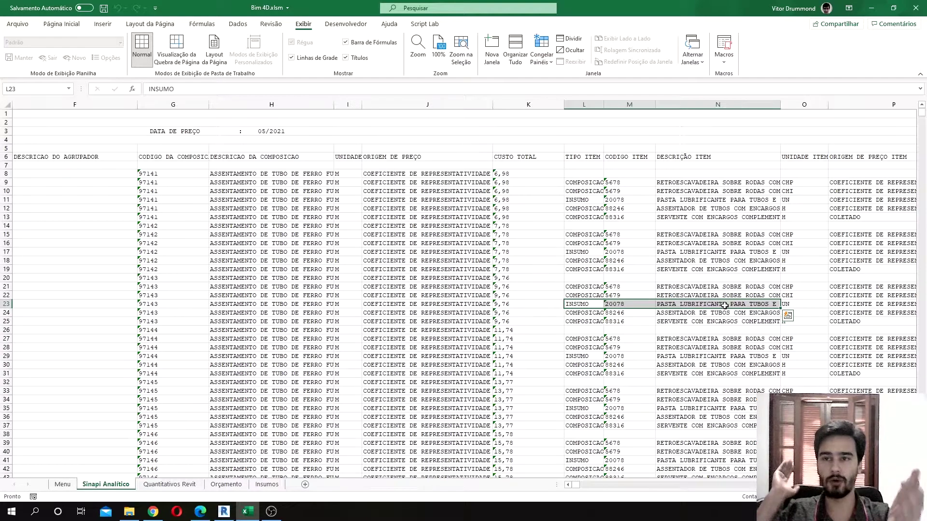
pyautogui.click(724, 305)
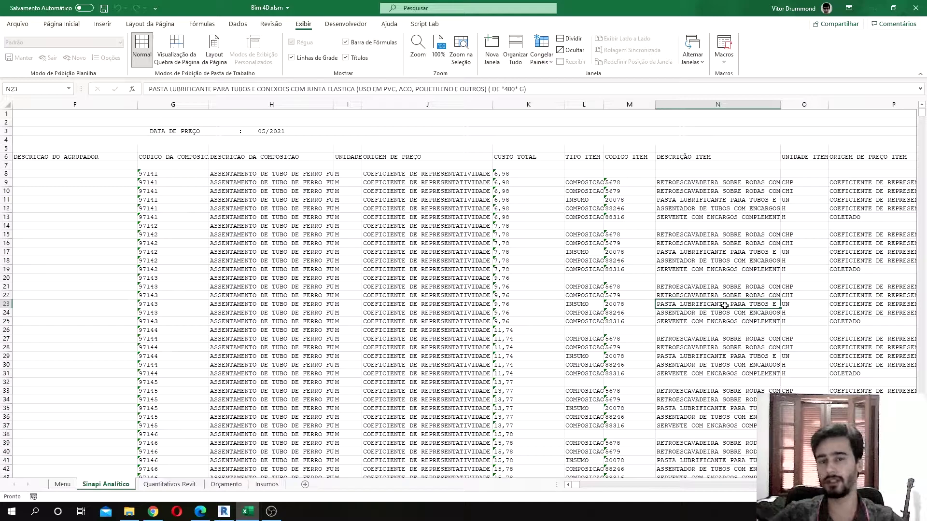
pyautogui.click(628, 312)
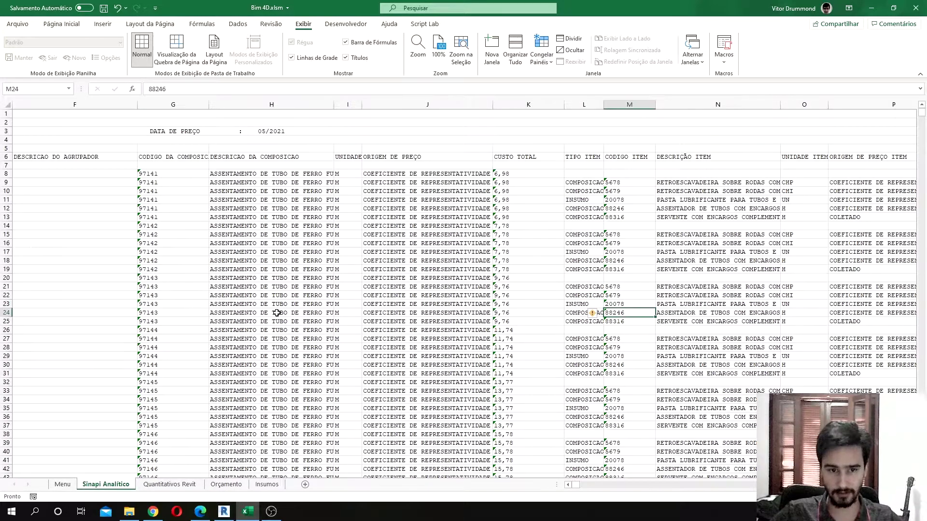
# - Compare the descriptions of the composition and its first item in row 21, and copy item code 5678 from M21
pyautogui.moveTo(215, 285); pyautogui.dragTo(269, 290)
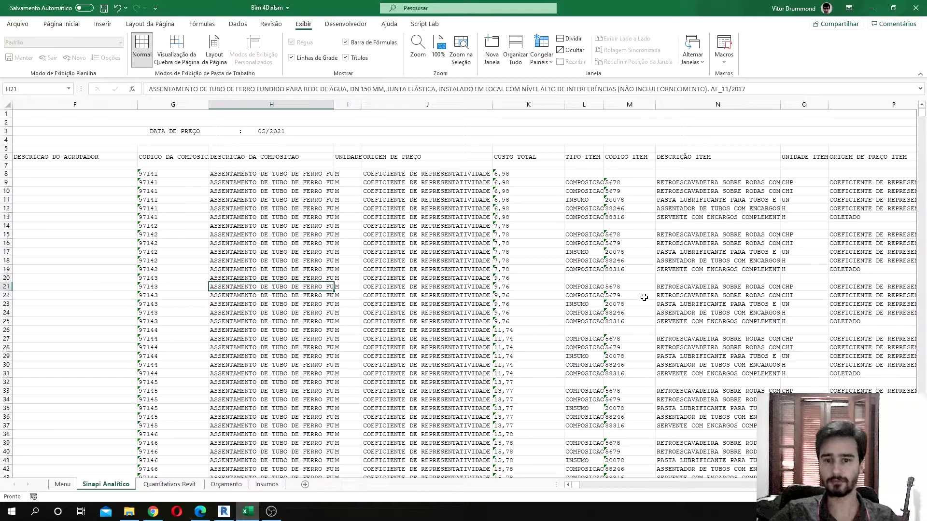
pyautogui.moveTo(599, 286); pyautogui.dragTo(680, 289)
pyautogui.click(680, 288)
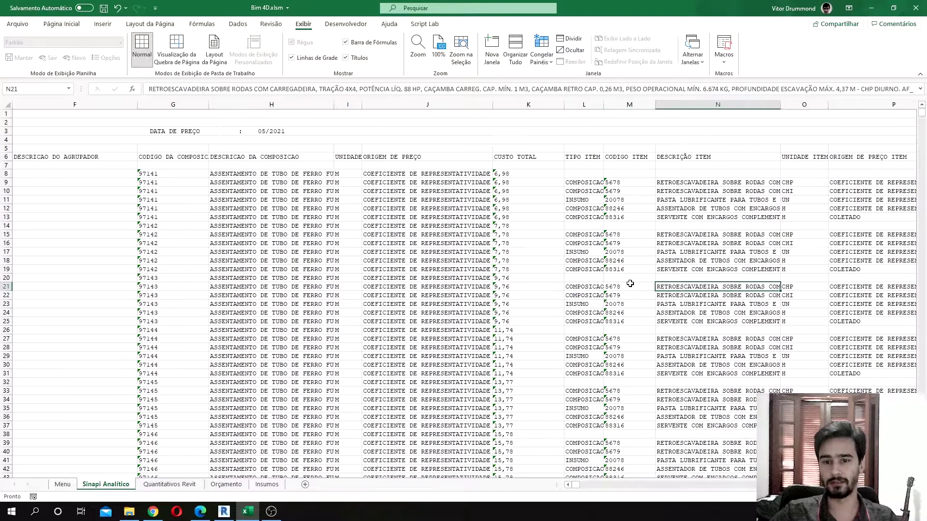
pyautogui.click(609, 286)
pyautogui.doubleClick(609, 286)
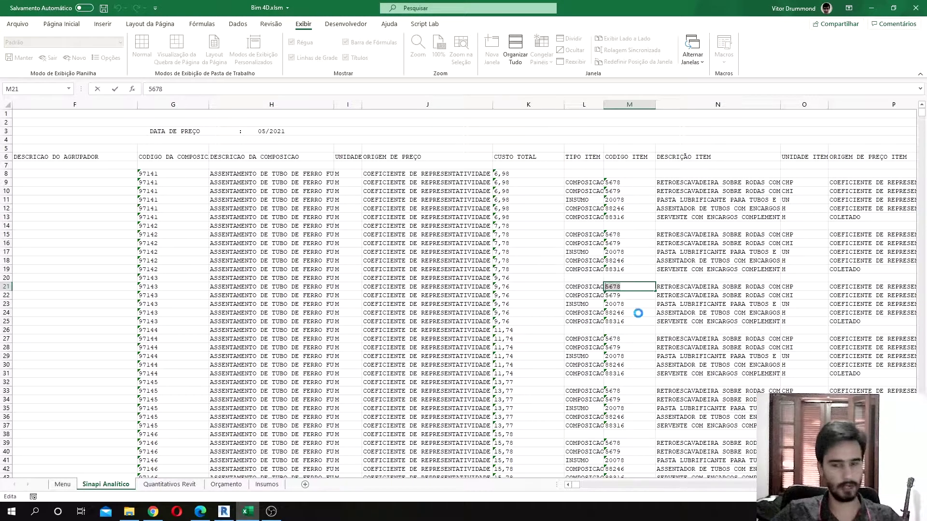
pyautogui.hotkey('ctrl', 'Return')
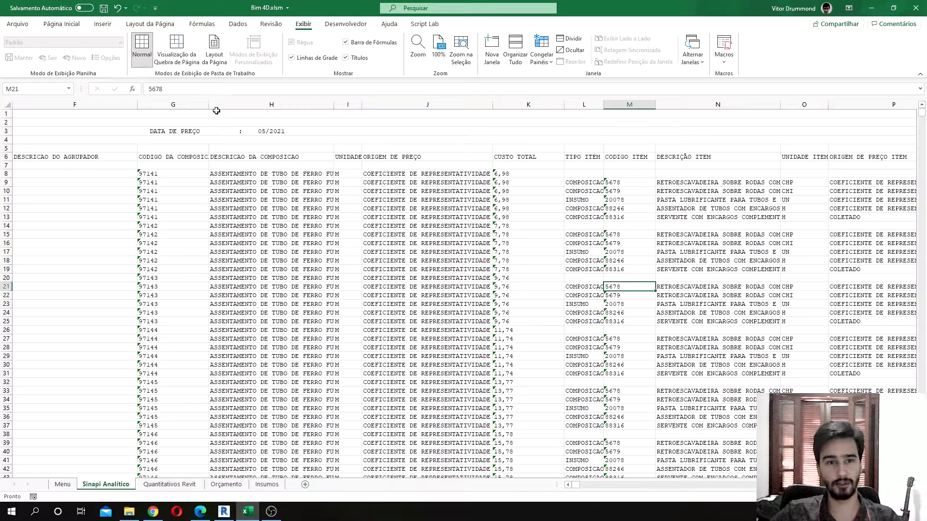
# - Find code 5678 in the composition code column G and examine the items that make up that composition
pyautogui.click(190, 105)
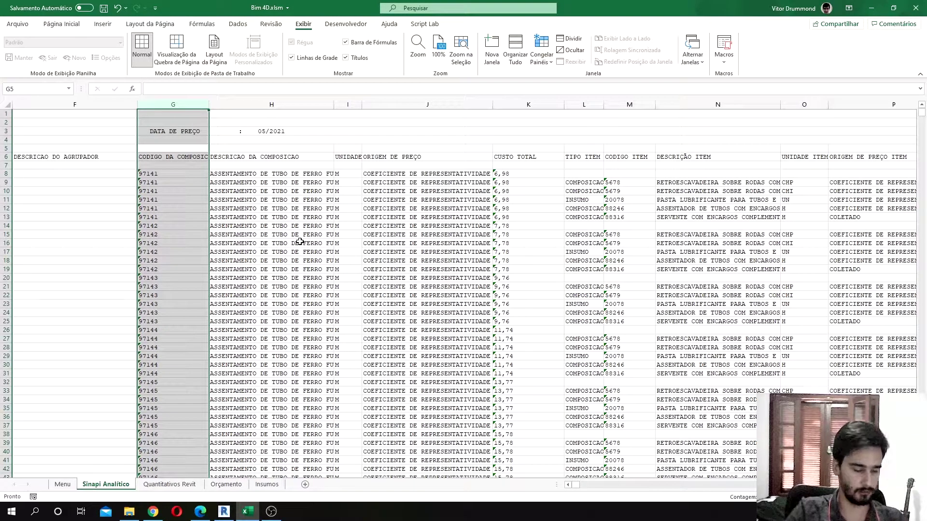
pyautogui.hotkey('ctrl', 'l')
pyautogui.press('Return')
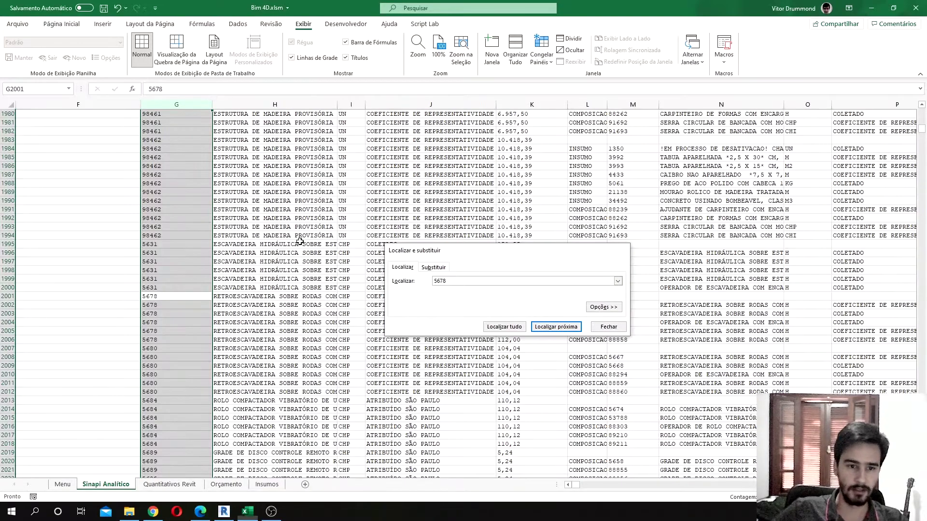
pyautogui.press('Escape')
pyautogui.moveTo(178, 297); pyautogui.dragTo(648, 342)
pyautogui.moveTo(587, 305); pyautogui.dragTo(587, 339)
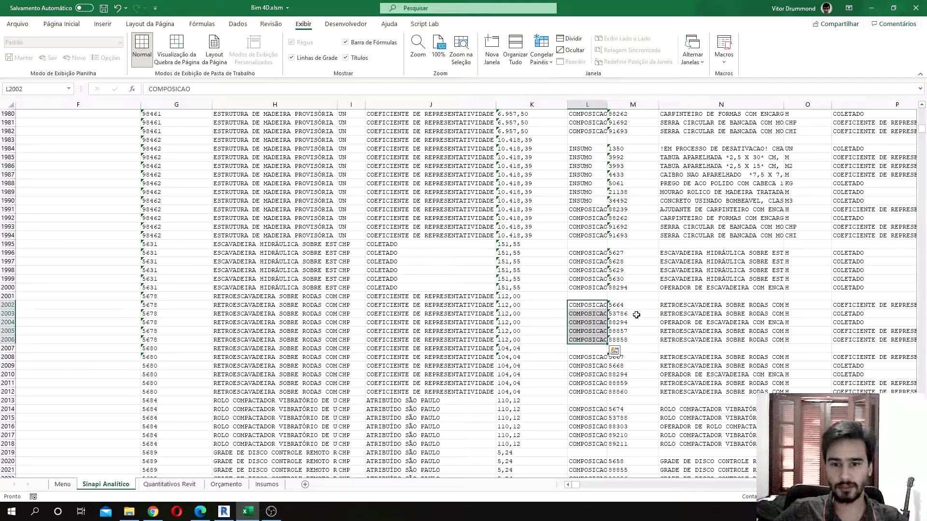
# - Look through the item code column of Sinapi Analítico down to the end of the data and back up to the header rows
pyautogui.click(637, 314)
pyautogui.click(640, 324)
pyautogui.hotkey('ctrl', 'Down')
pyautogui.click(640, 322)
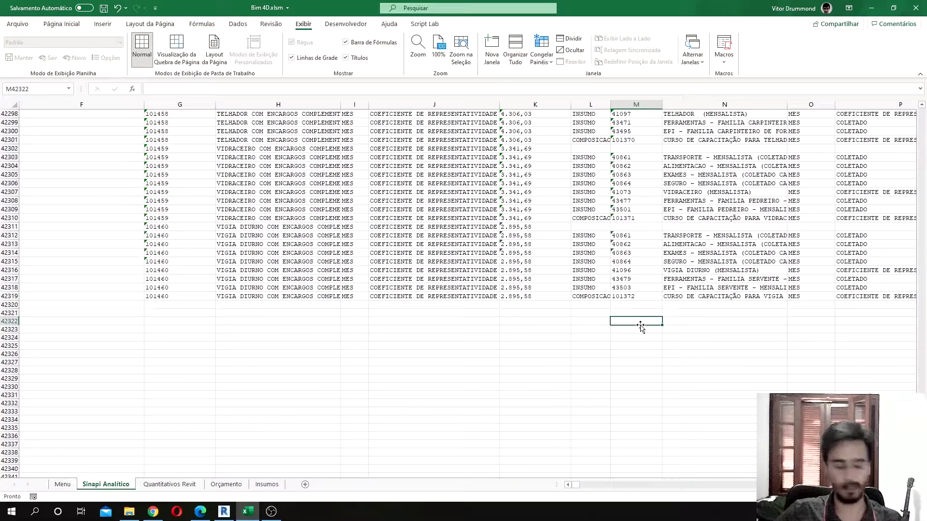
pyautogui.hotkey('ctrl', 'Up')
pyautogui.click(630, 240)
pyautogui.scroll(3, 629, 240)
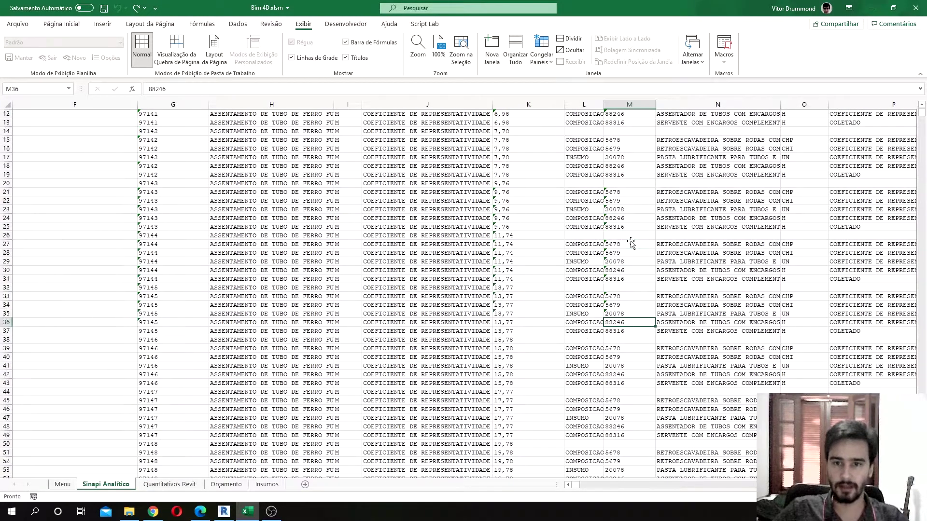
pyautogui.scroll(4, 627, 240)
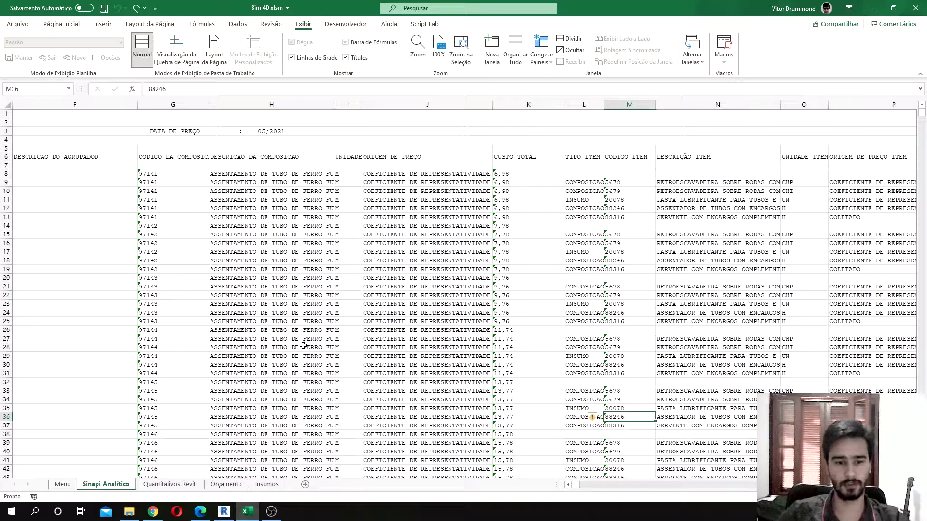
pyautogui.click(253, 400)
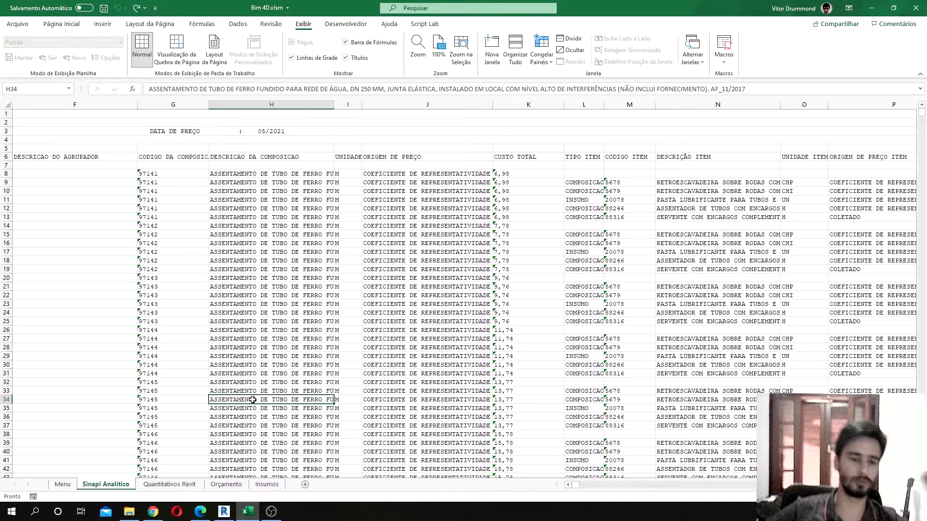
# - Review the Menu, Quantitativos Revit and Sinapi Analítico sheets, including the costs, item types and codes of composition 97141, and return to Menu
pyautogui.click(63, 484)
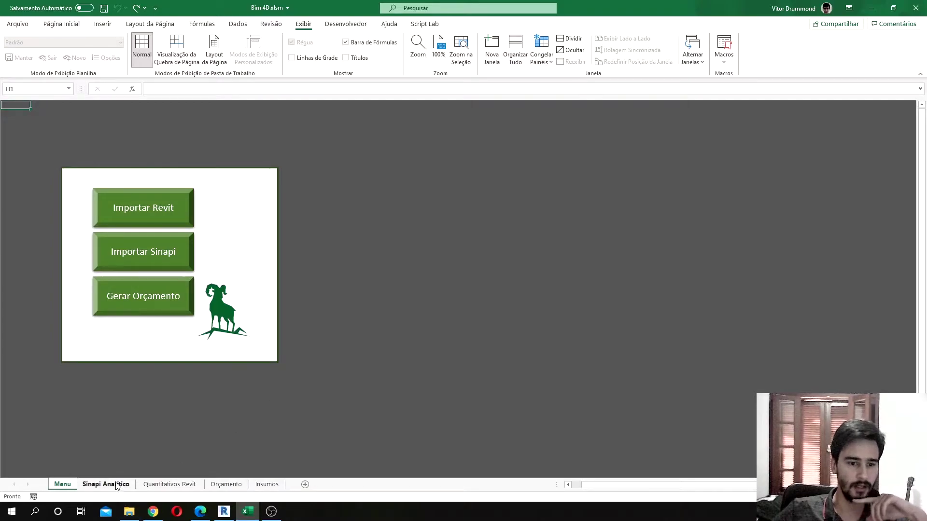
pyautogui.click(169, 484)
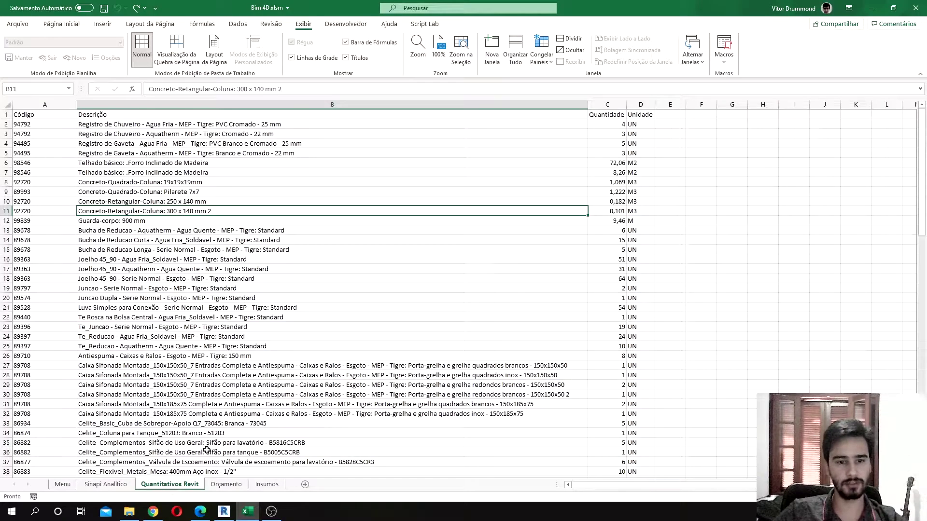
pyautogui.click(105, 485)
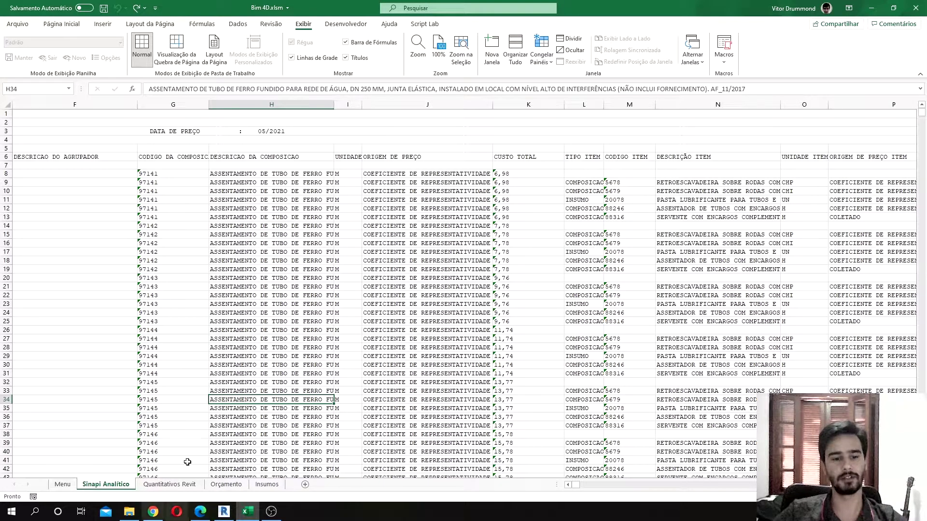
pyautogui.moveTo(498, 182)
pyautogui.mouseDown()
pyautogui.moveTo(613, 200)
pyautogui.moveTo(616, 215)
pyautogui.mouseUp()
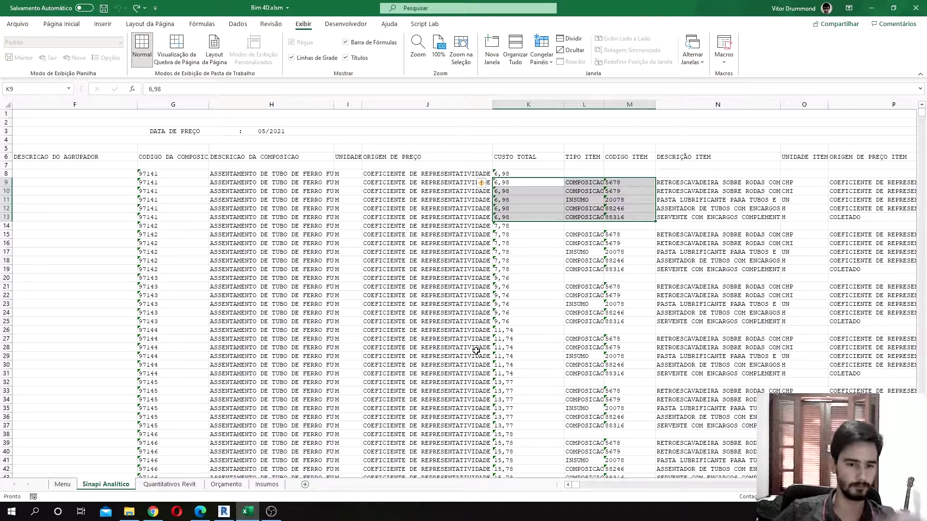
pyautogui.click(63, 484)
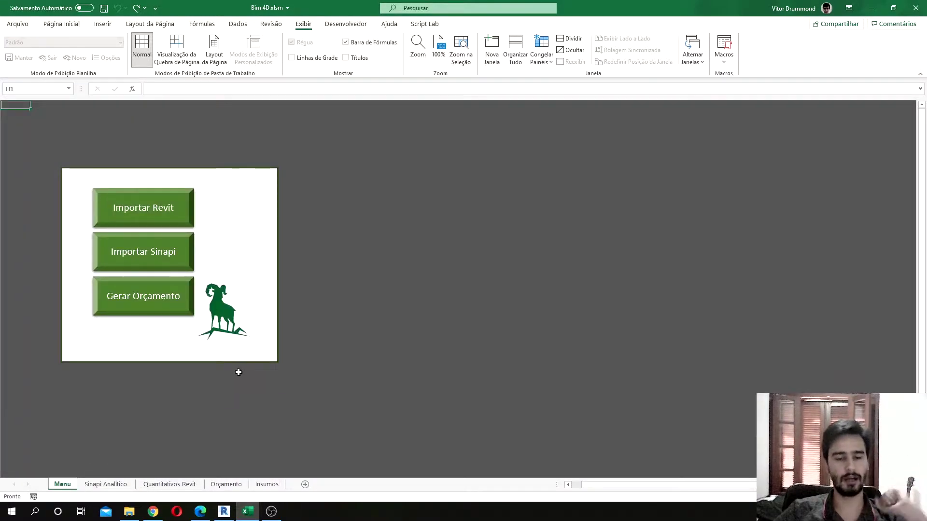
# - Run Importar Revit from the Menu sheet and view the source CSV files in the Tabelas folder while it runs
pyautogui.click(292, 192)
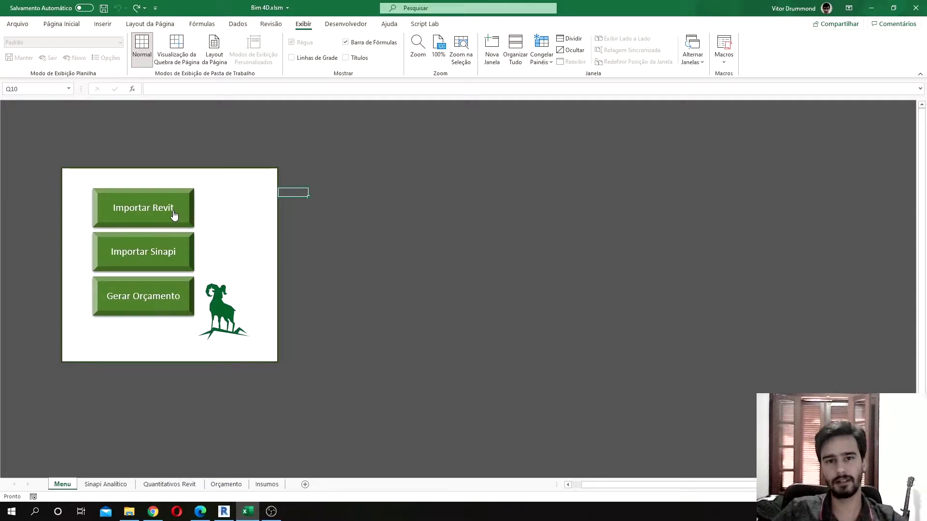
pyautogui.moveTo(233, 197); pyautogui.dragTo(85, 218)
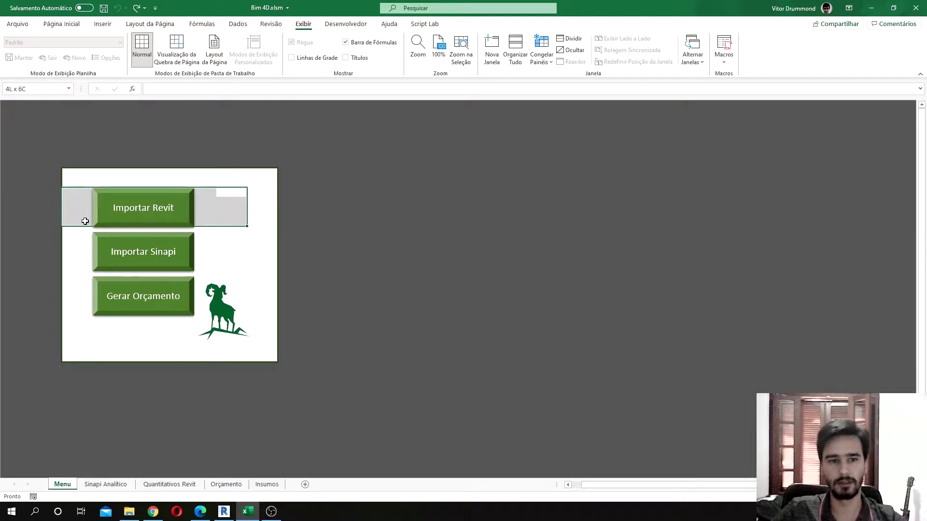
pyautogui.click(258, 202)
pyautogui.moveTo(294, 144); pyautogui.dragTo(436, 243)
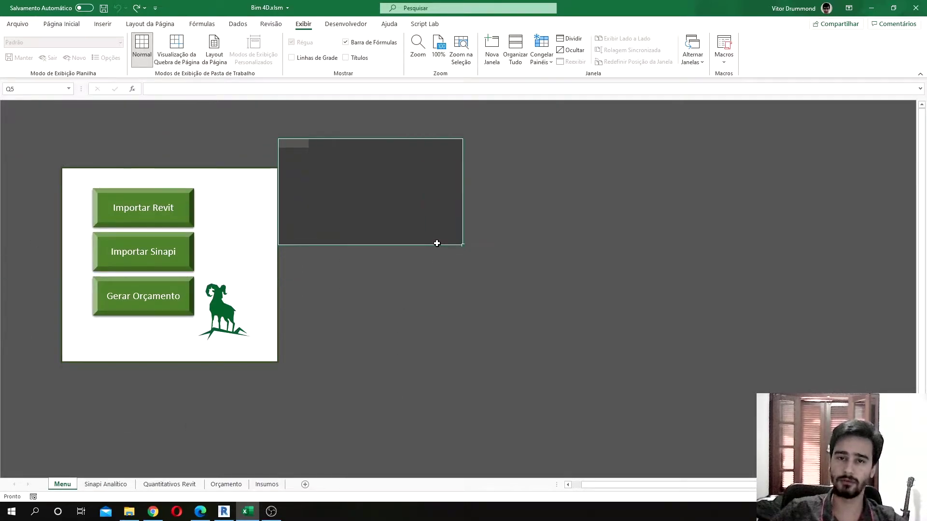
pyautogui.click(408, 229)
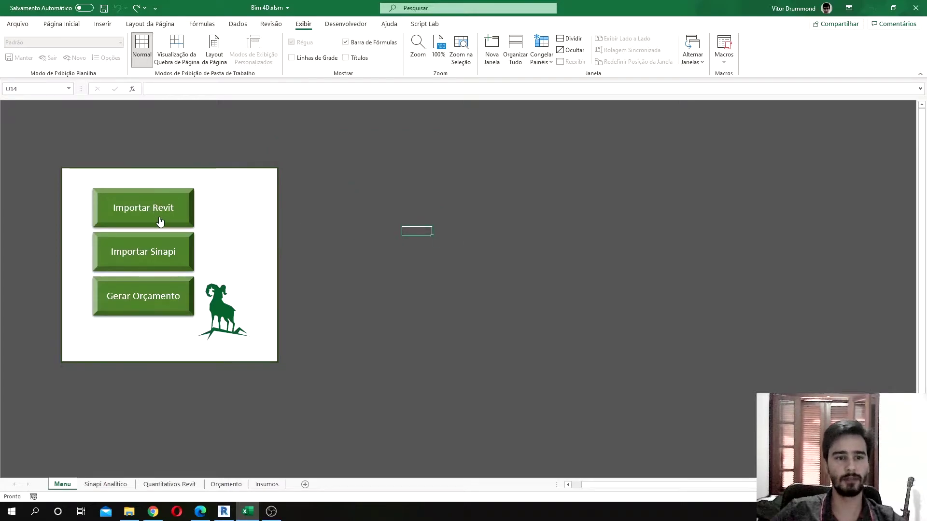
pyautogui.click(160, 219)
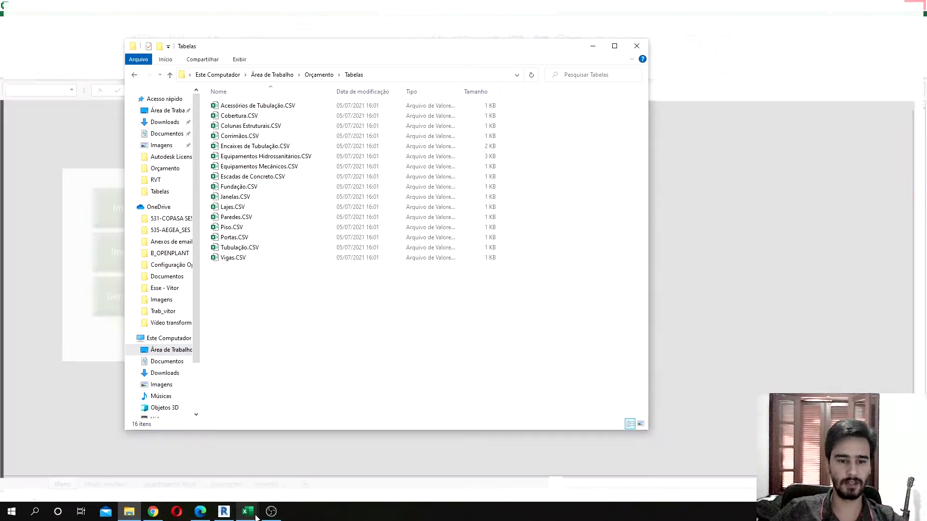
pyautogui.moveTo(248, 518)
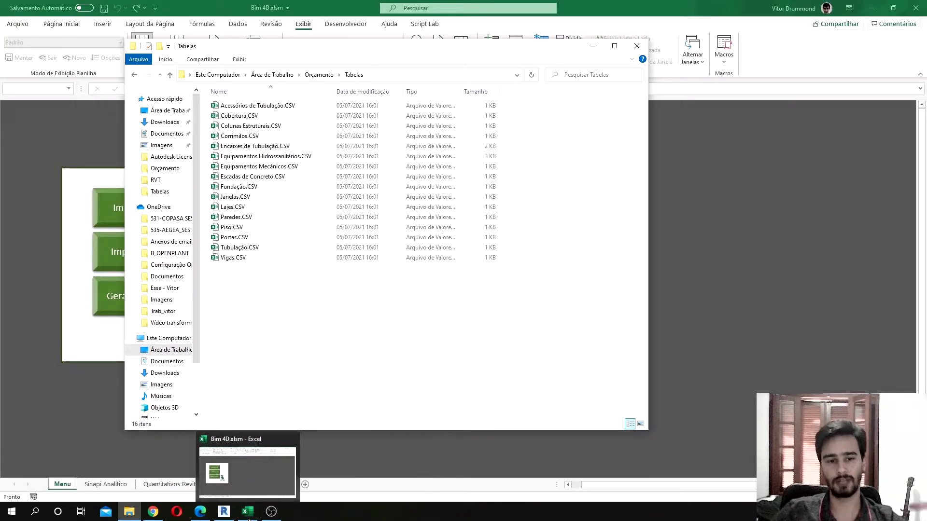
pyautogui.click(195, 471)
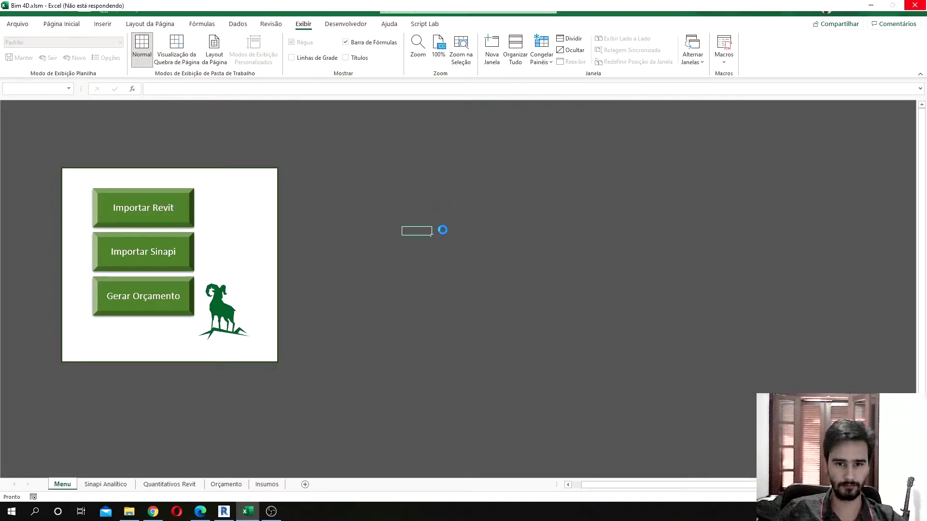
# - Check the imported codes, descriptions, quantities and units in the first rows of the Quantitativos Revit sheet
pyautogui.click(406, 193)
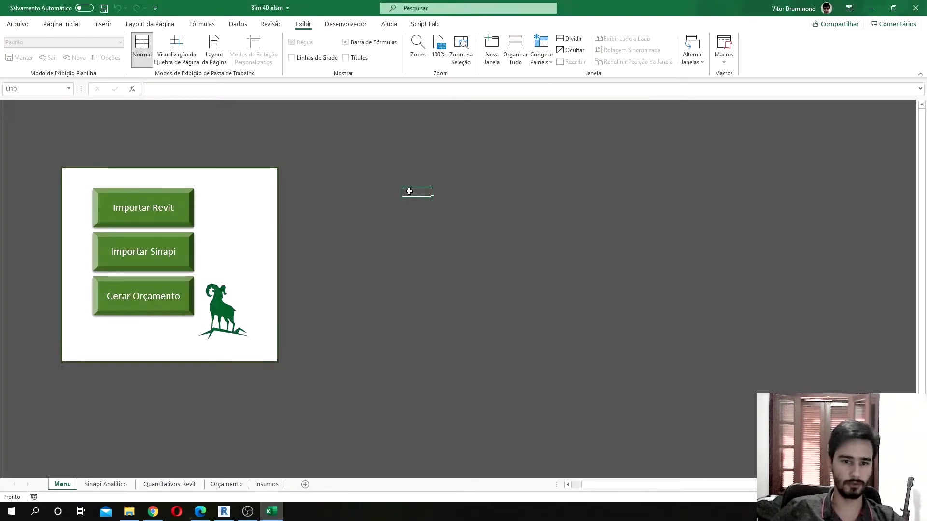
pyautogui.click(169, 485)
pyautogui.click(197, 315)
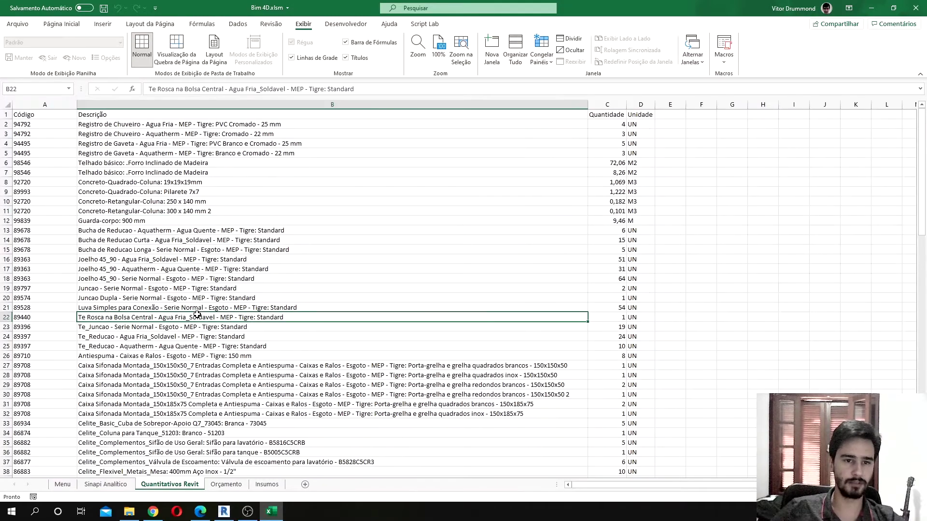
pyautogui.moveTo(20, 123); pyautogui.dragTo(635, 300)
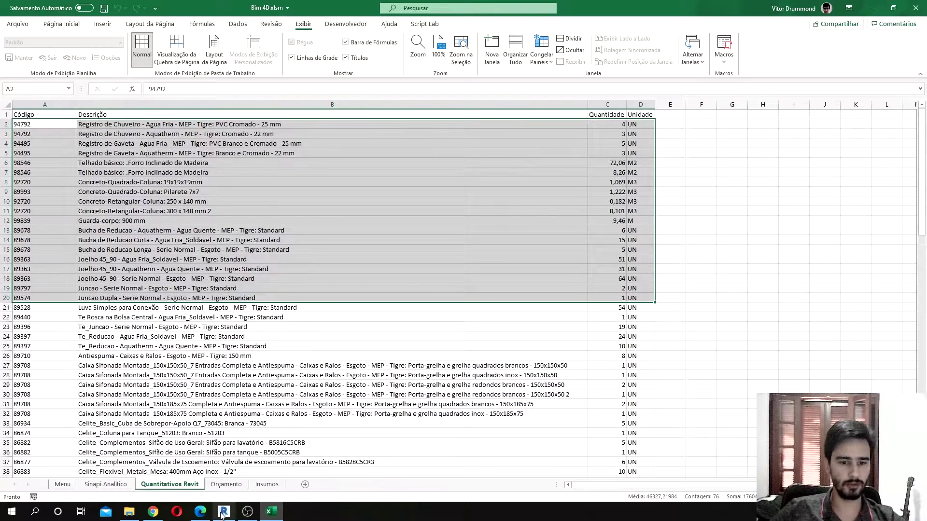
# - Switch to Revit, close the Dynamo window, check the SINAPI codes in the Janelas schedule, and return to the Excel workbook
pyautogui.click(221, 513)
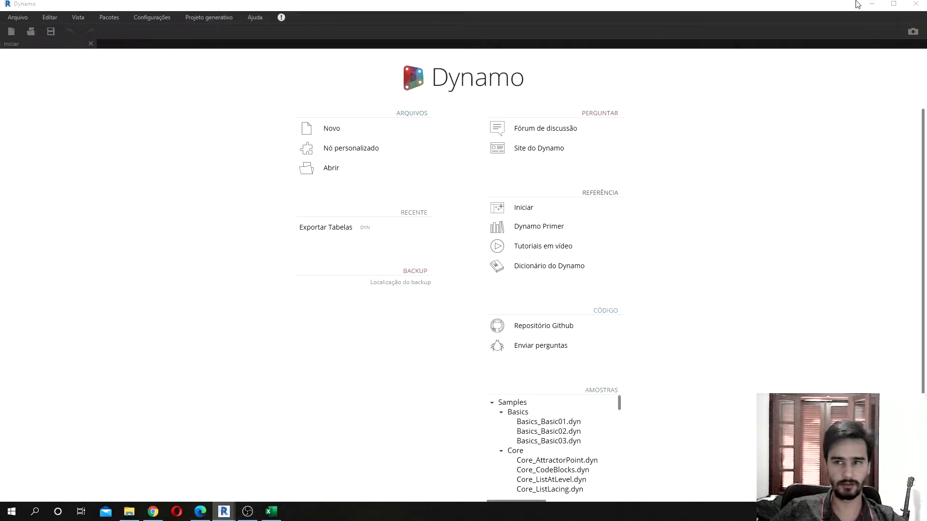
pyautogui.click(916, 4)
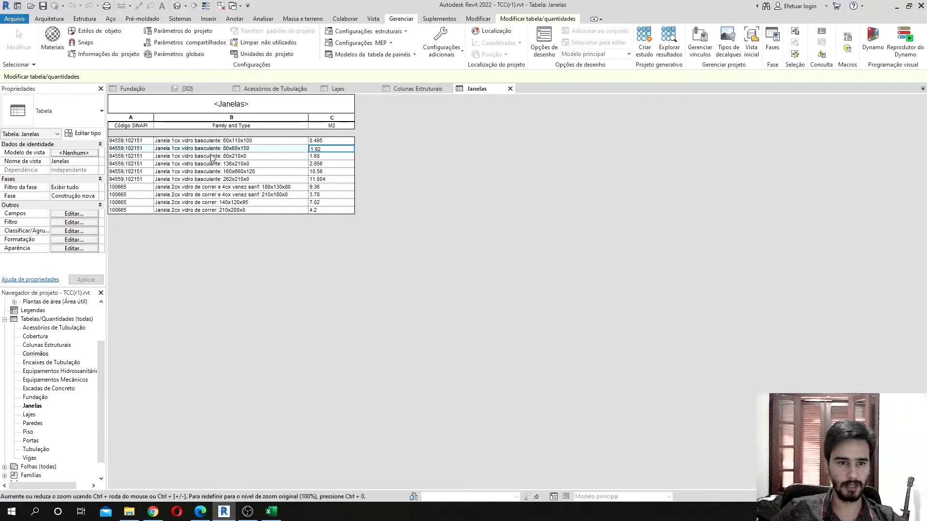
pyautogui.click(897, 6)
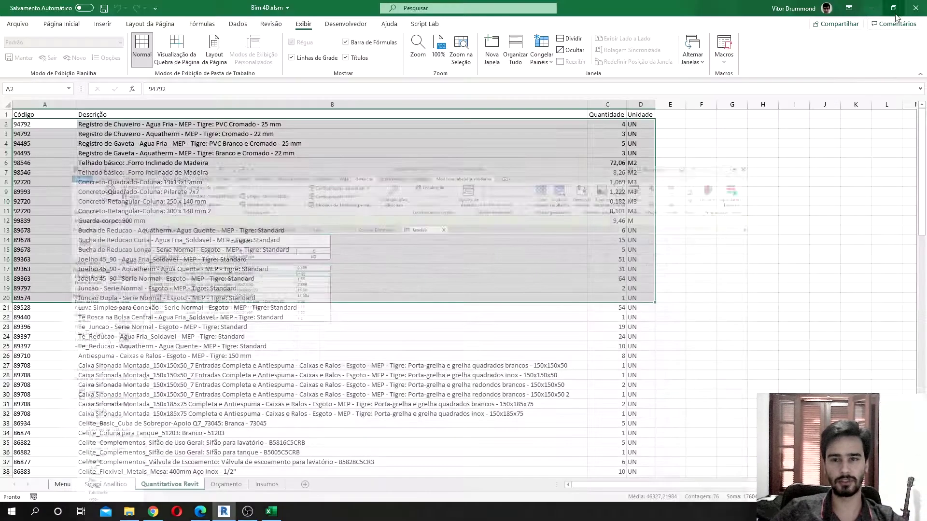
# - Look through the Quantitativos Revit list and examine how the Janela entries are split by SINAPI code, highlighting descriptions B69:B75
pyautogui.moveTo(24, 124); pyautogui.dragTo(168, 216)
pyautogui.click(122, 178)
pyautogui.moveTo(24, 124); pyautogui.dragTo(159, 221)
pyautogui.scroll(-16, 199, 231)
pyautogui.scroll(-8, 199, 231)
pyautogui.scroll(6, 198, 231)
pyautogui.scroll(-3, 199, 231)
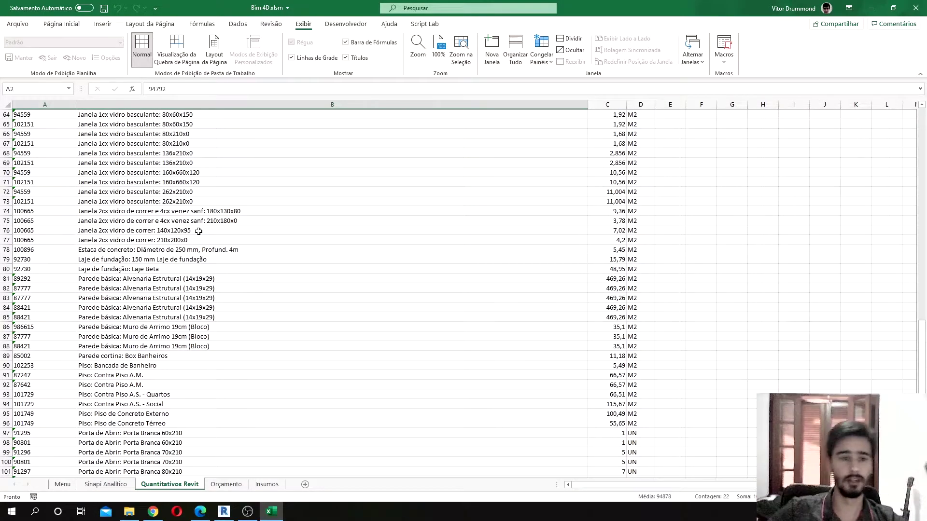
pyautogui.moveTo(169, 202); pyautogui.dragTo(59, 174)
pyautogui.moveTo(167, 220); pyautogui.dragTo(44, 163)
pyautogui.moveTo(130, 163); pyautogui.dragTo(141, 217)
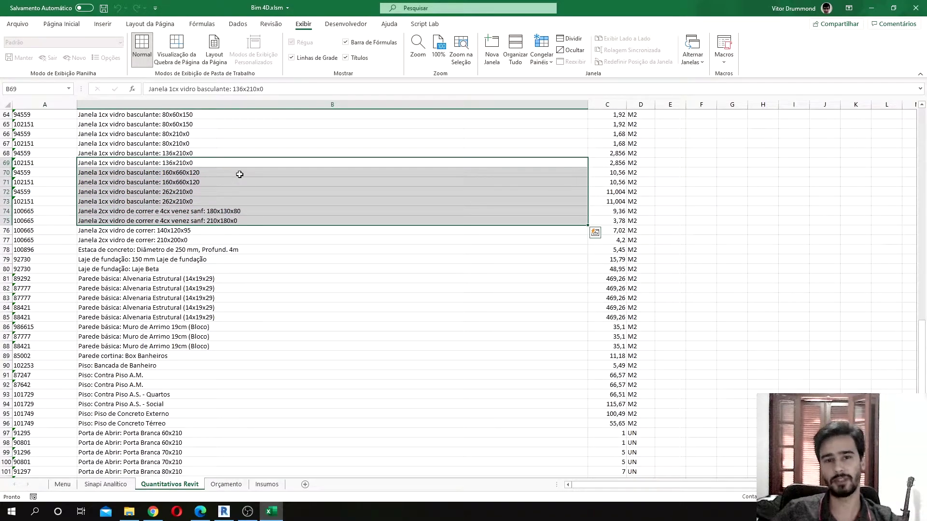
# - Run Importar Sinapi from the Menu sheet and view the source spreadsheets in the Orçamento\Sinapi folder while it runs
pyautogui.click(106, 484)
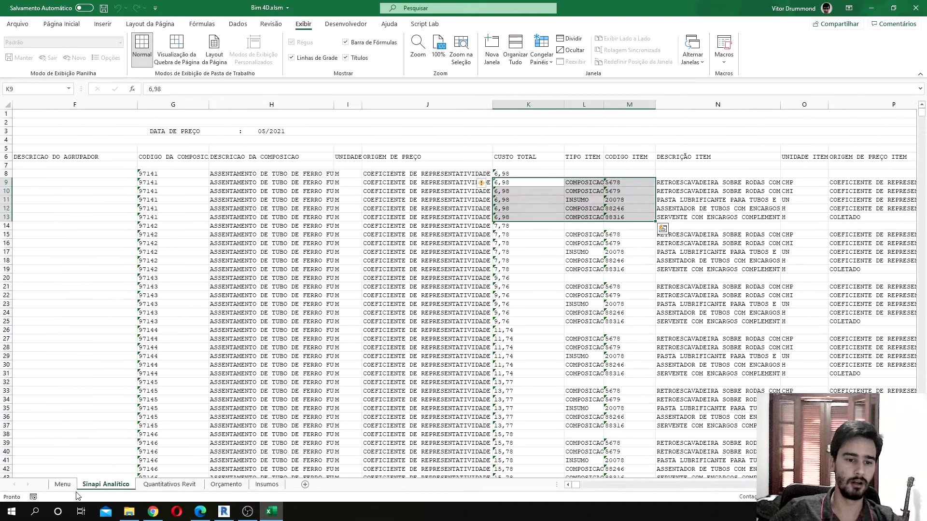
pyautogui.click(68, 485)
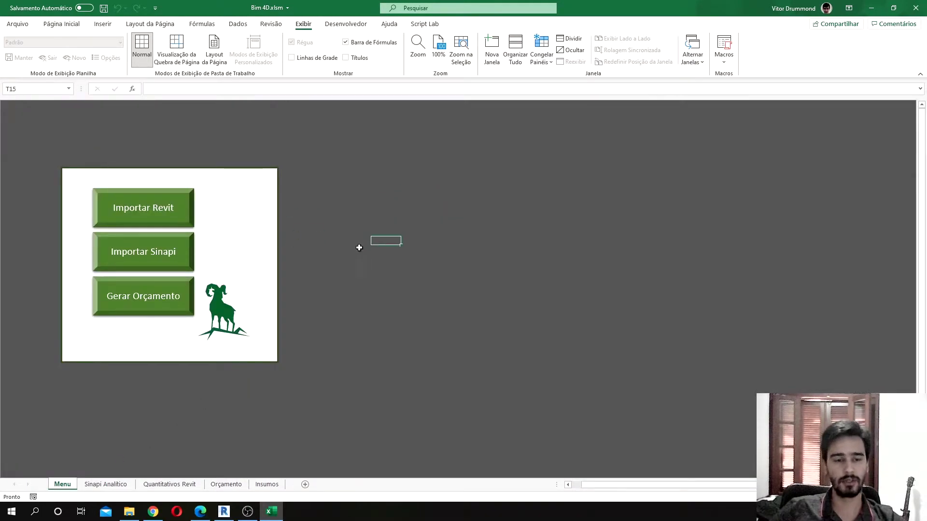
pyautogui.click(170, 252)
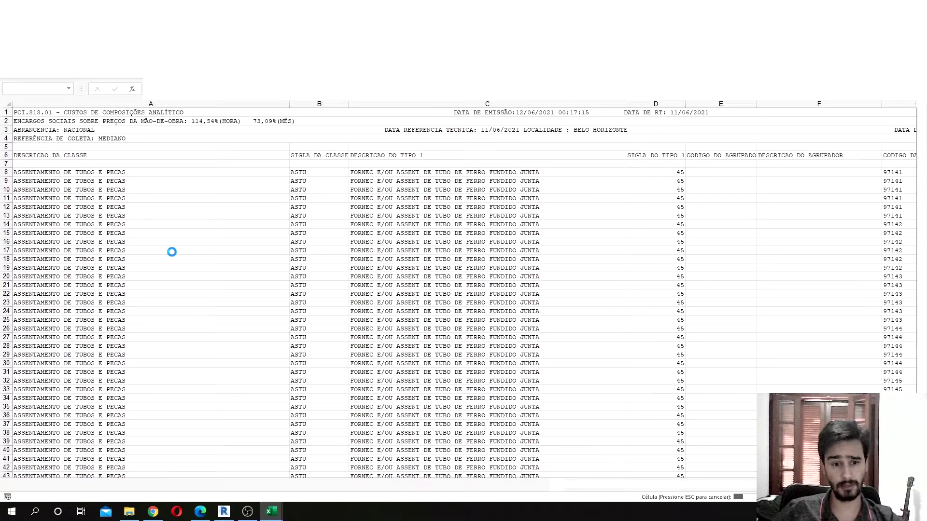
pyautogui.click(129, 512)
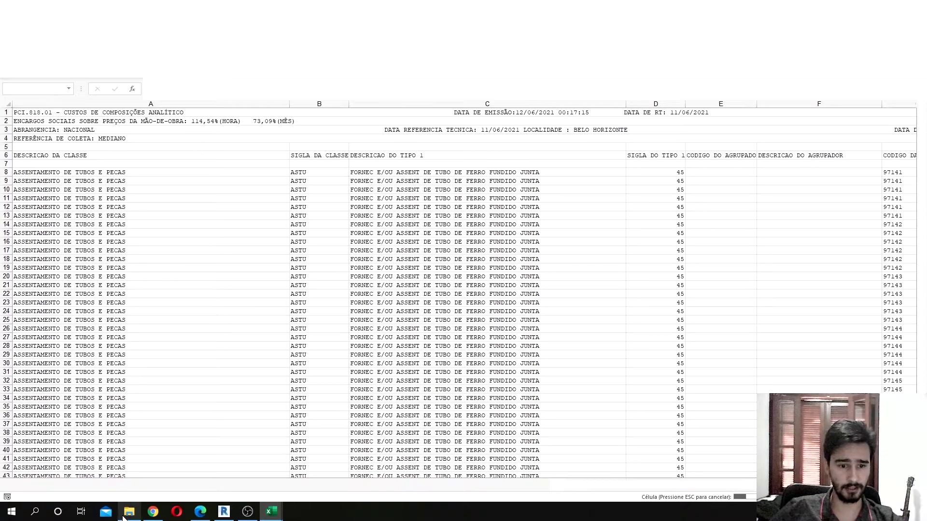
pyautogui.click(322, 75)
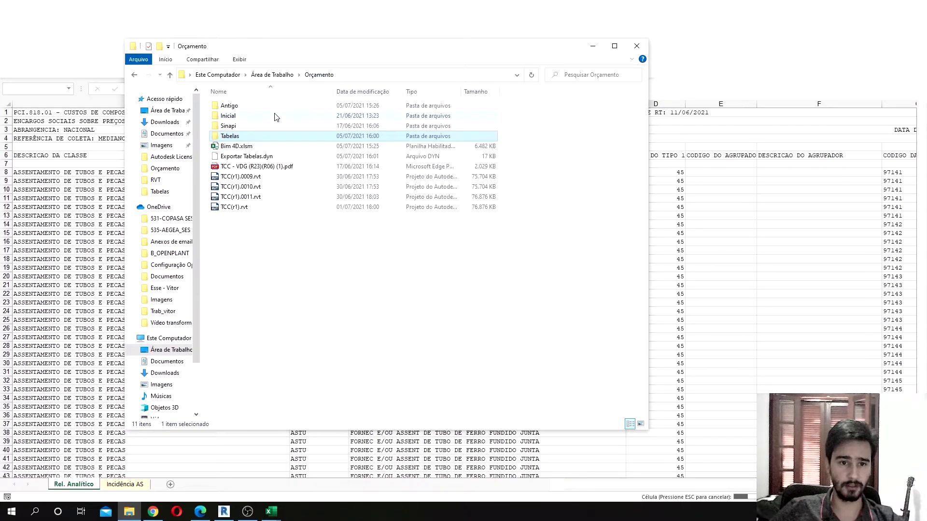
pyautogui.doubleClick(275, 130)
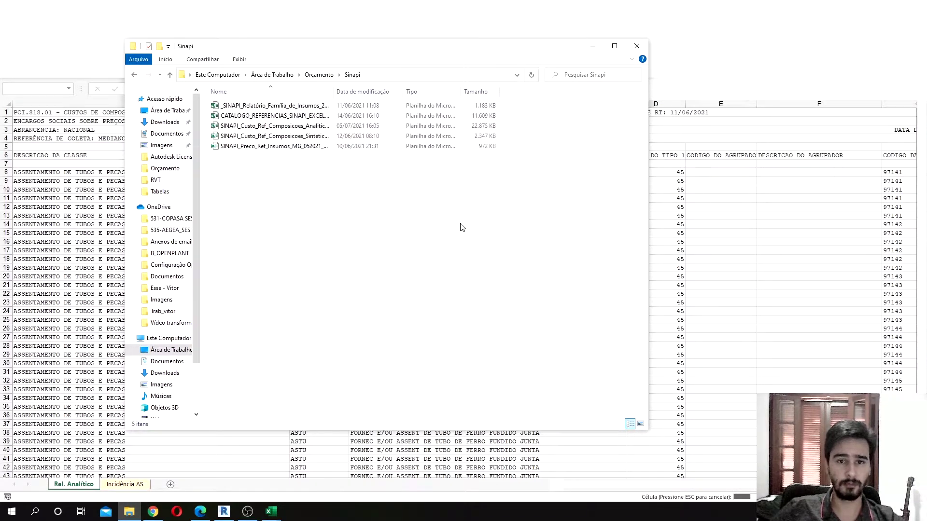
pyautogui.click(591, 46)
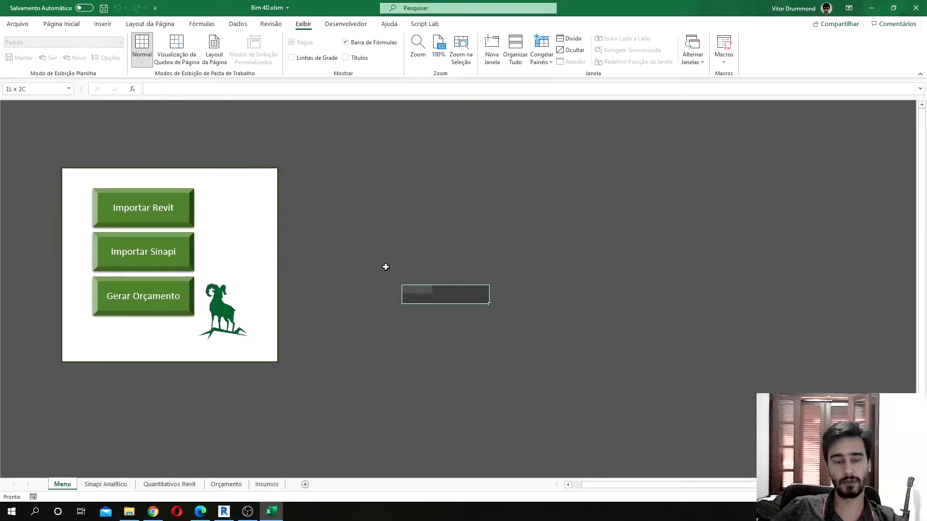
# - Check the reimported data in the Sinapi Analítico sheet and the quantities in the Quantitativos Revit sheet
pyautogui.moveTo(415, 289); pyautogui.dragTo(381, 292)
pyautogui.click(381, 292)
pyautogui.click(113, 488)
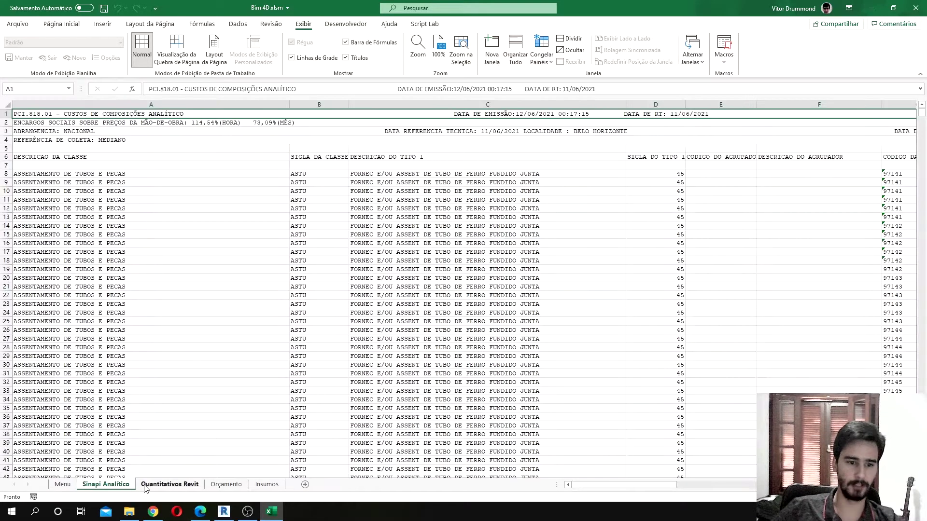
pyautogui.click(145, 485)
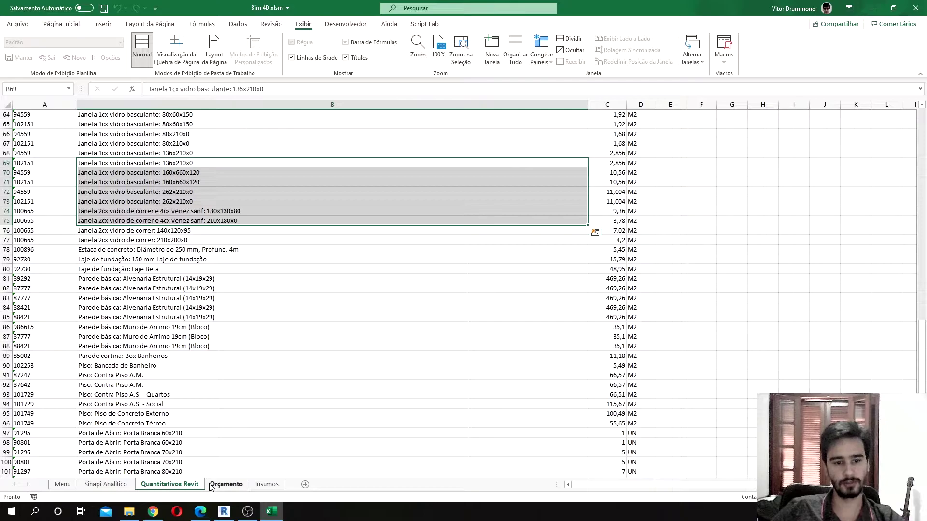
# - Return to the Menu sheet and run Gerar Orçamento to build the budget from the Revit quantities and SINAPI compositions
pyautogui.click(72, 488)
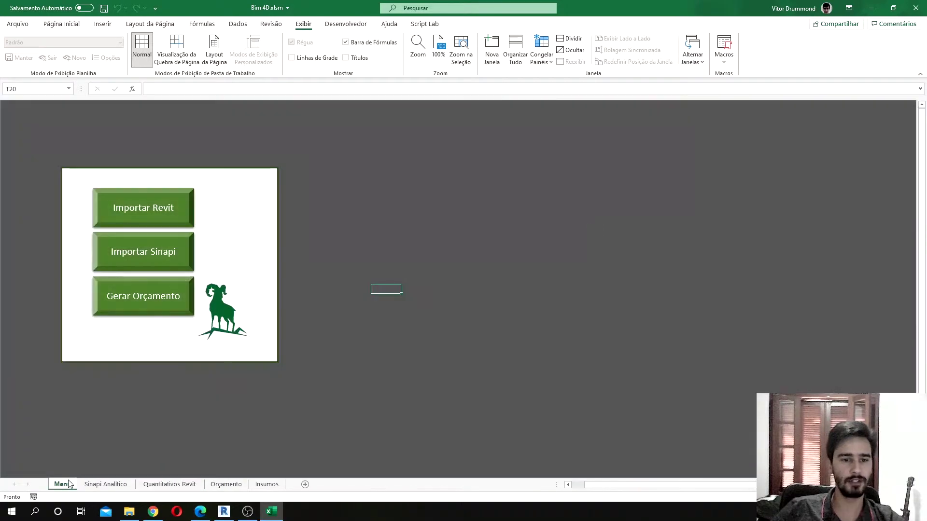
pyautogui.click(148, 307)
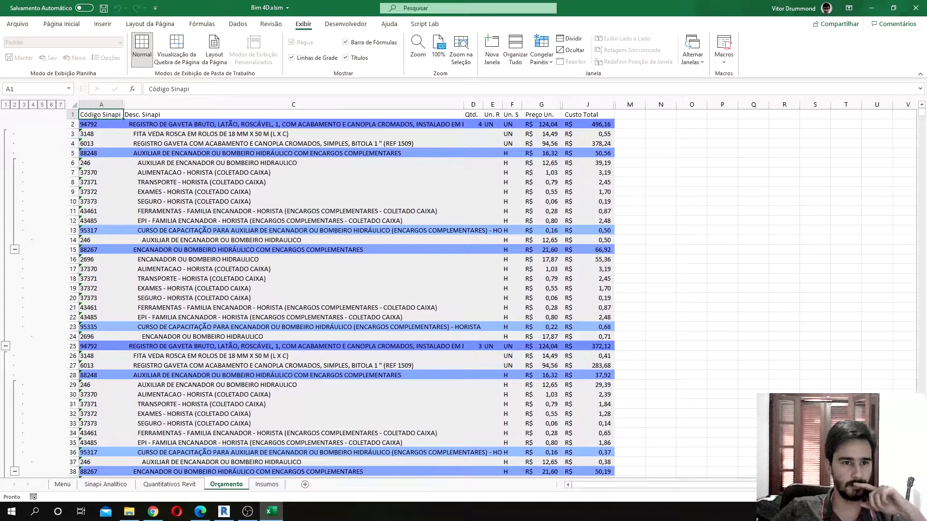
# - Collapse the Orçamento outline to its first level and review the main compositions with their quantities, unit prices and total costs
pyautogui.click(6, 105)
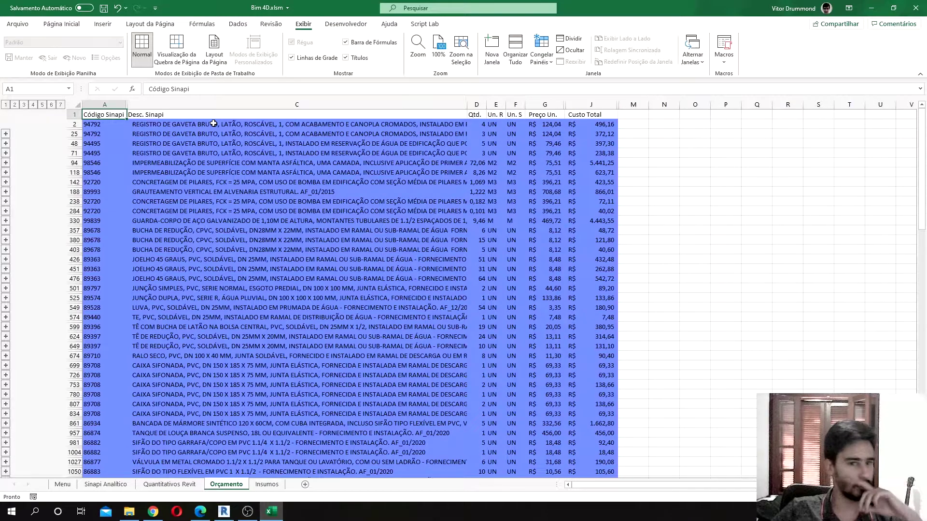
pyautogui.click(271, 230)
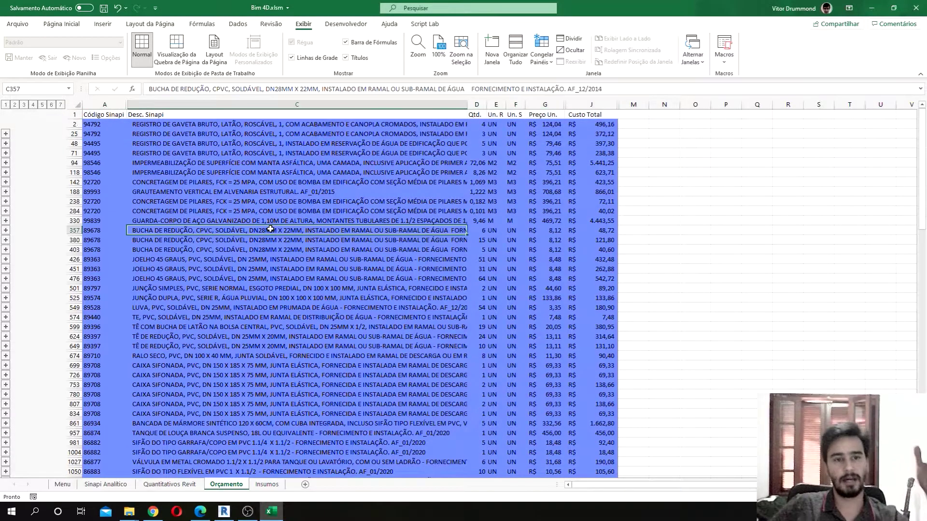
pyautogui.moveTo(254, 124); pyautogui.dragTo(576, 181)
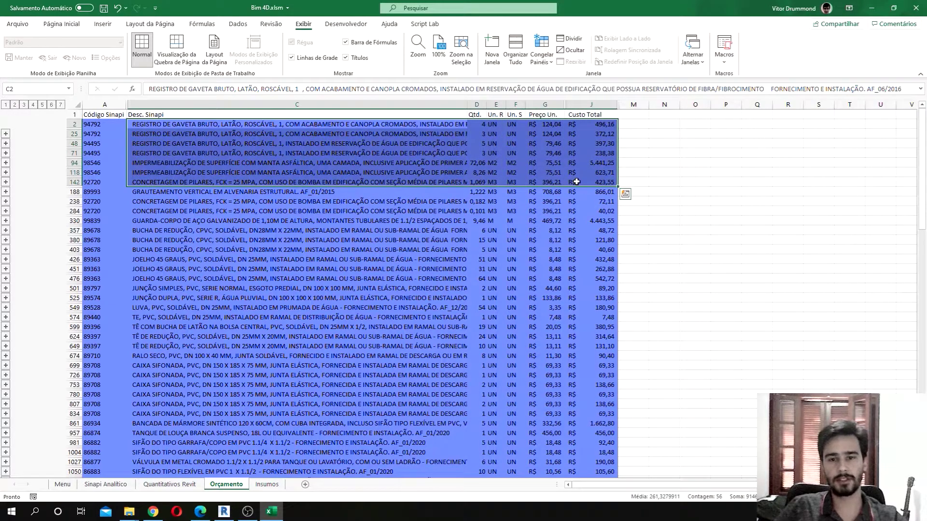
pyautogui.moveTo(215, 125); pyautogui.dragTo(603, 125)
pyautogui.click(333, 124)
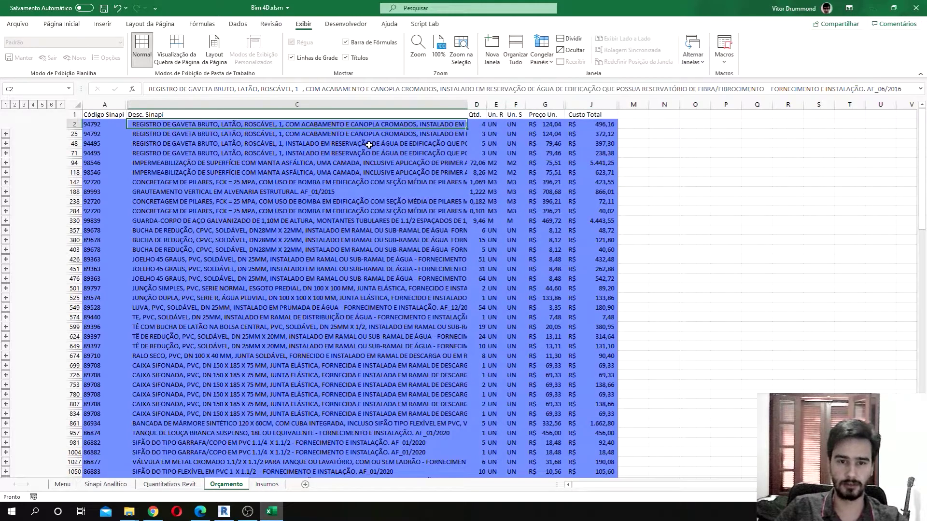
pyautogui.click(370, 133)
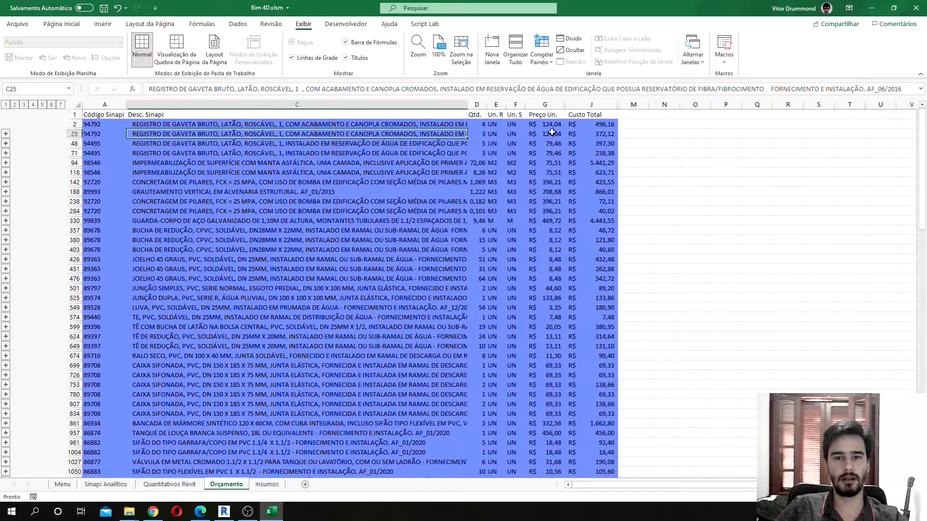
# - Highlight the Registro de Gaveta descriptions in C2:C71 and compare them with the other first-level compositions
pyautogui.moveTo(229, 124); pyautogui.dragTo(237, 156)
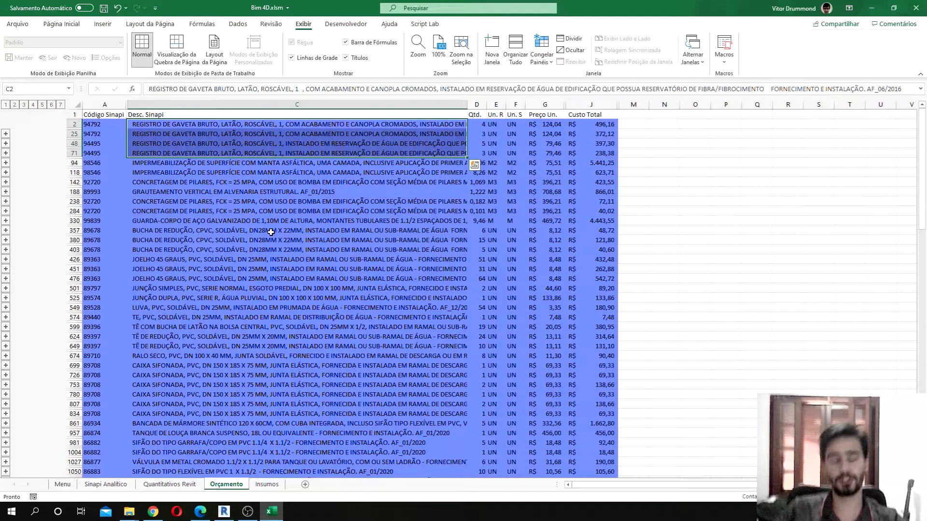
pyautogui.click(305, 219)
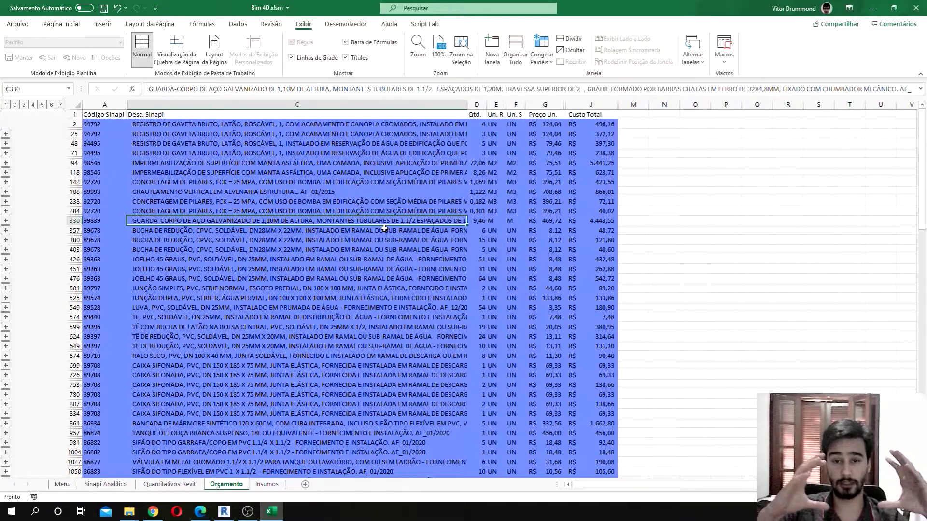
pyautogui.moveTo(244, 125); pyautogui.dragTo(246, 152)
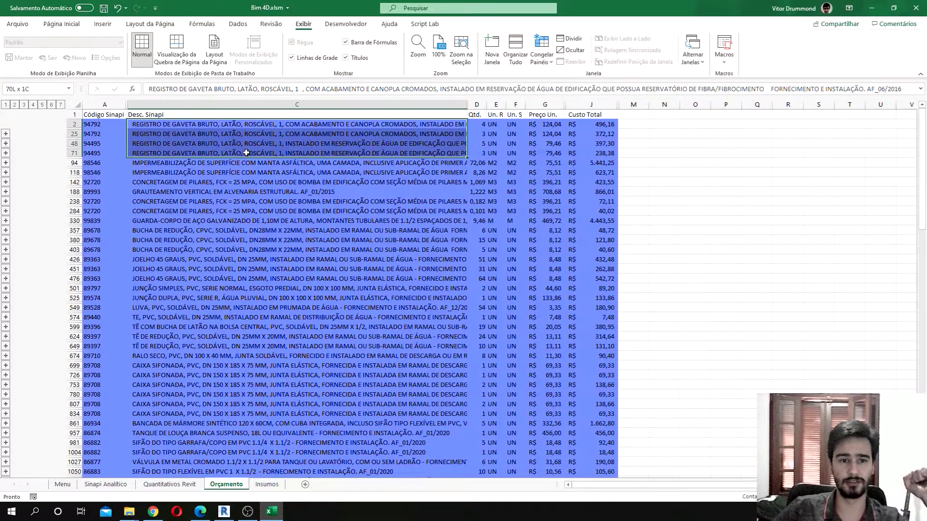
pyautogui.click(289, 170)
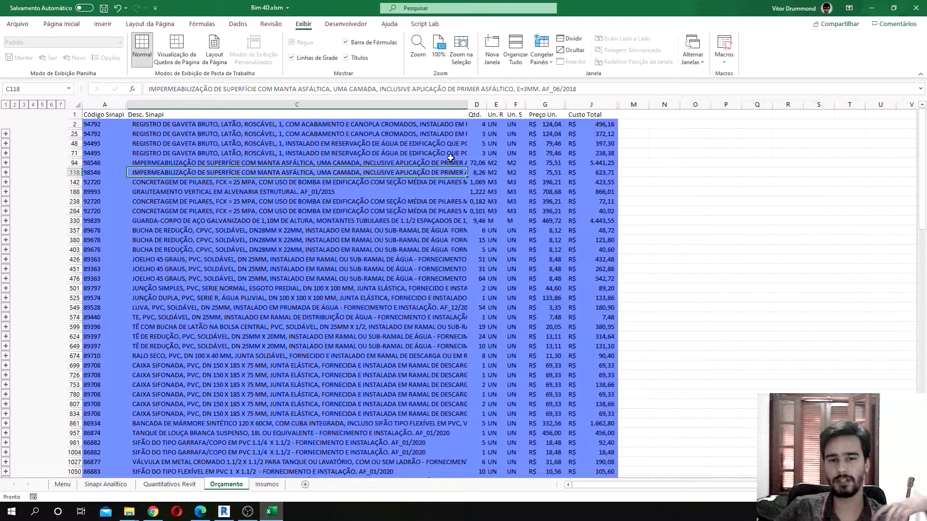
pyautogui.moveTo(431, 125); pyautogui.dragTo(429, 151)
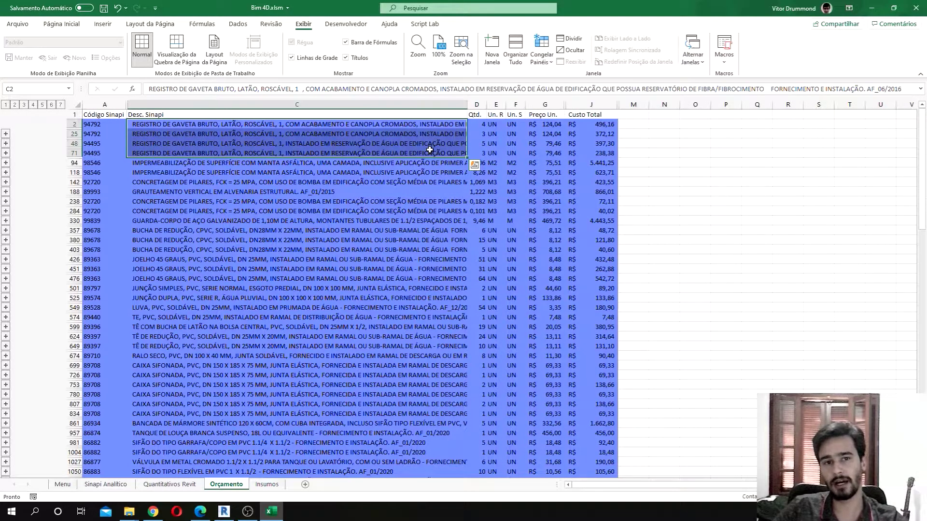
pyautogui.click(429, 150)
pyautogui.click(372, 121)
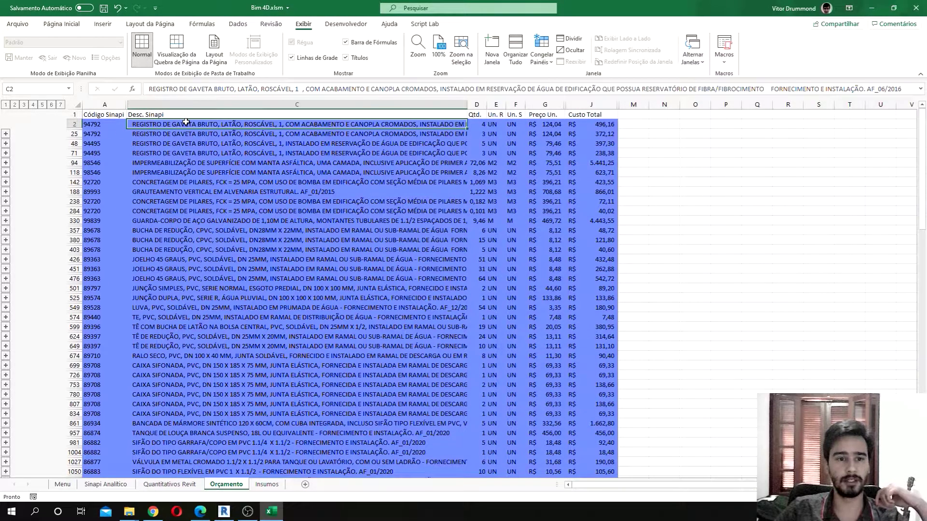
# - Expand the first Registro de Gaveta composition and highlight its materials, labour compositions 88248 and 88267, and the items in rows 6 to 12
pyautogui.click(6, 134)
pyautogui.moveTo(249, 133); pyautogui.dragTo(247, 142)
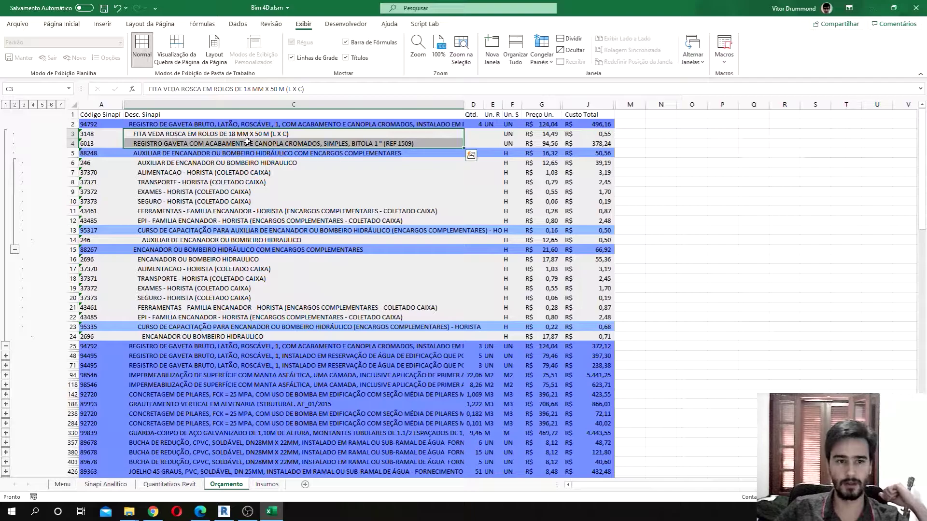
pyautogui.moveTo(104, 153); pyautogui.dragTo(212, 152)
pyautogui.moveTo(92, 250); pyautogui.dragTo(212, 249)
pyautogui.moveTo(99, 163); pyautogui.dragTo(205, 221)
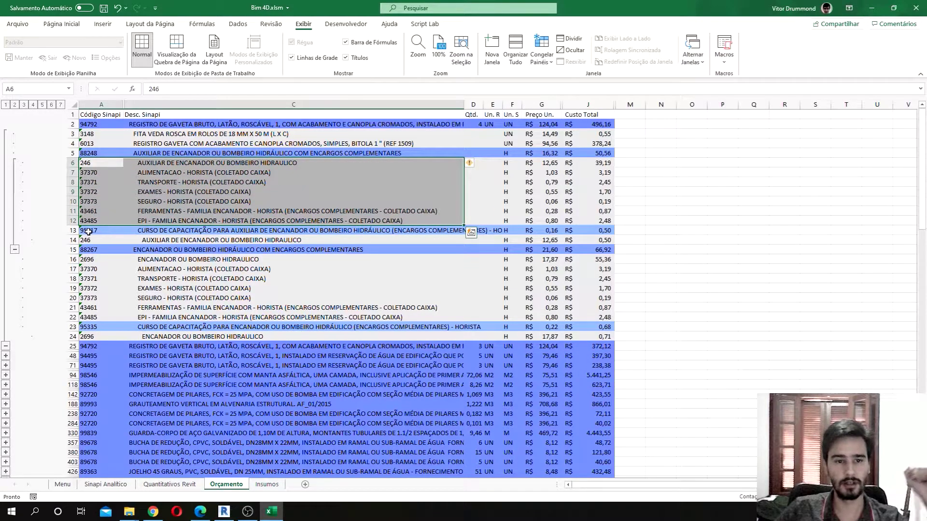
# - Examine the hourly charges under Auxiliar de Encanador and the nested training composition 95317 with its own input
pyautogui.click(257, 163)
pyautogui.click(263, 175)
pyautogui.click(264, 189)
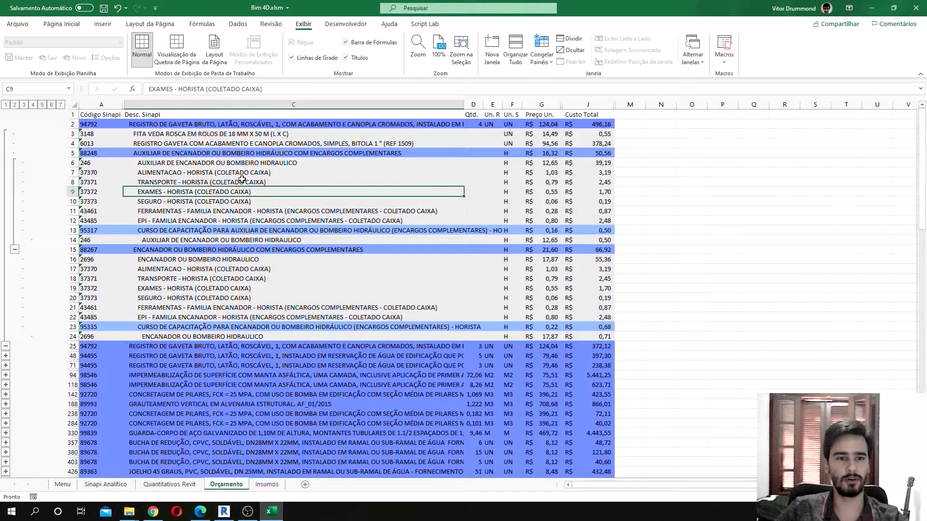
pyautogui.click(262, 203)
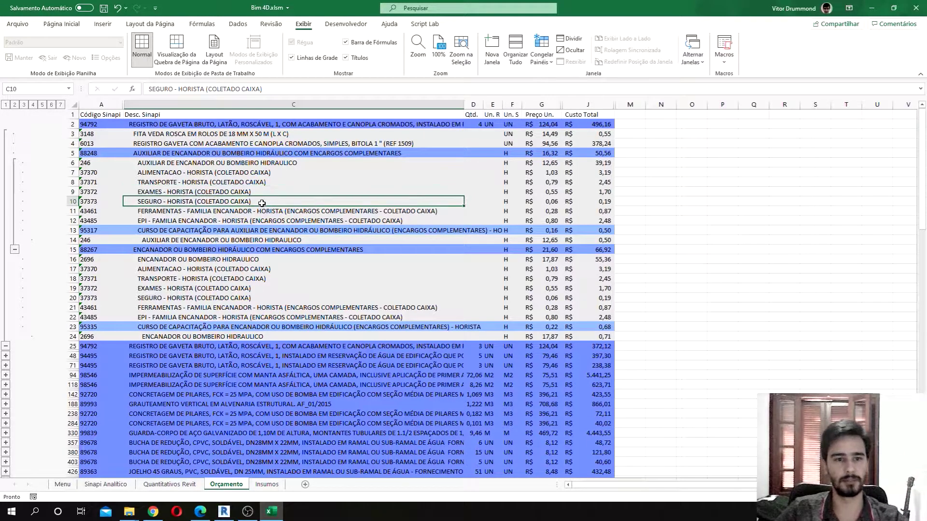
pyautogui.moveTo(93, 231); pyautogui.dragTo(314, 230)
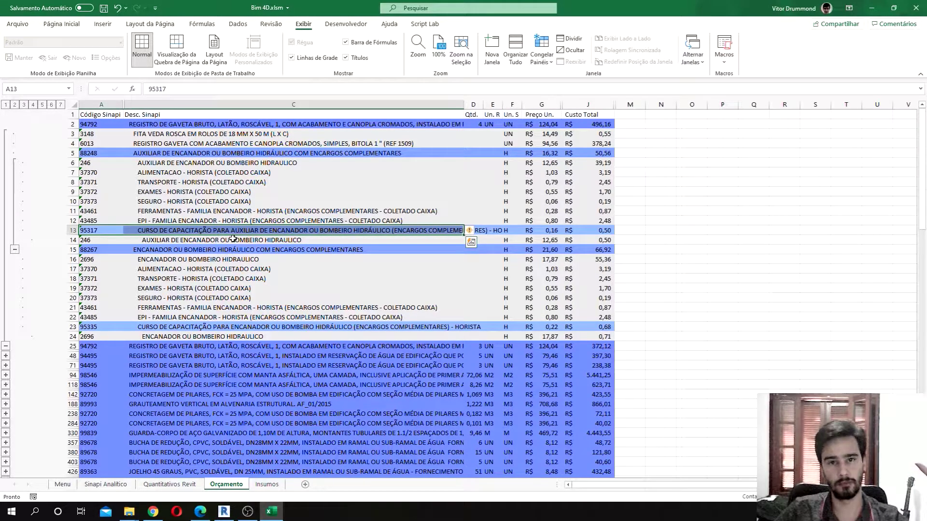
pyautogui.moveTo(232, 240); pyautogui.dragTo(542, 240)
pyautogui.click(446, 279)
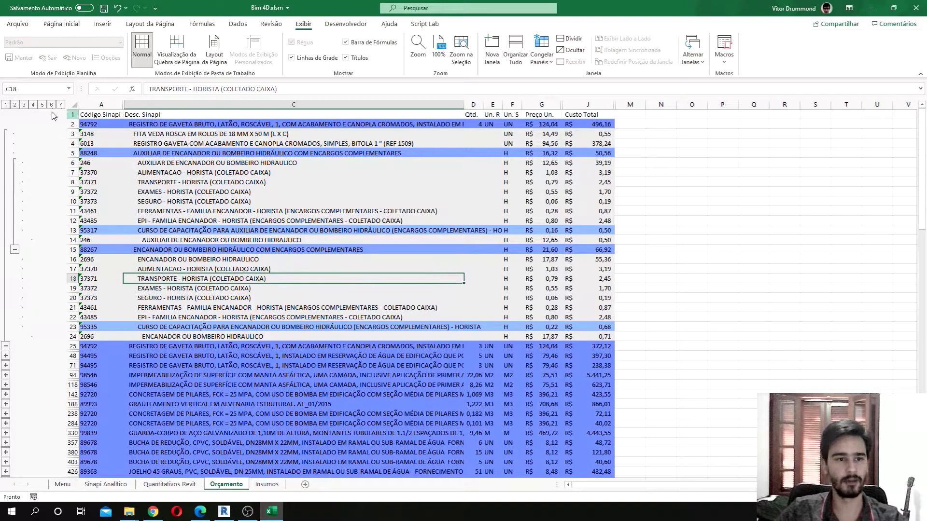
# - Collapse the outline to its first level again and locate the first Escada em Concreto Armado composition in row 1451
pyautogui.click(5, 105)
pyautogui.scroll(-2, 167, 355)
pyautogui.scroll(-2, 231, 366)
pyautogui.scroll(-1, 203, 386)
pyautogui.click(169, 405)
pyautogui.scroll(-1, 167, 414)
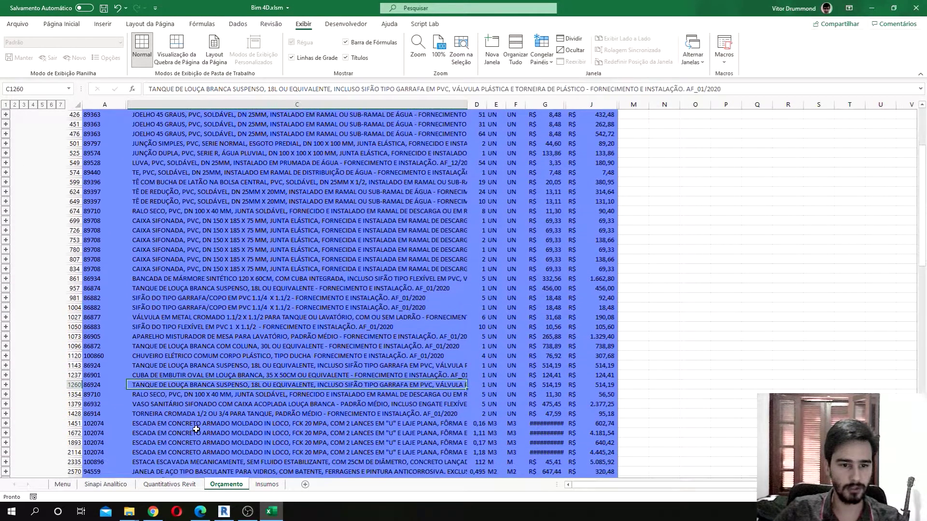
pyautogui.click(154, 424)
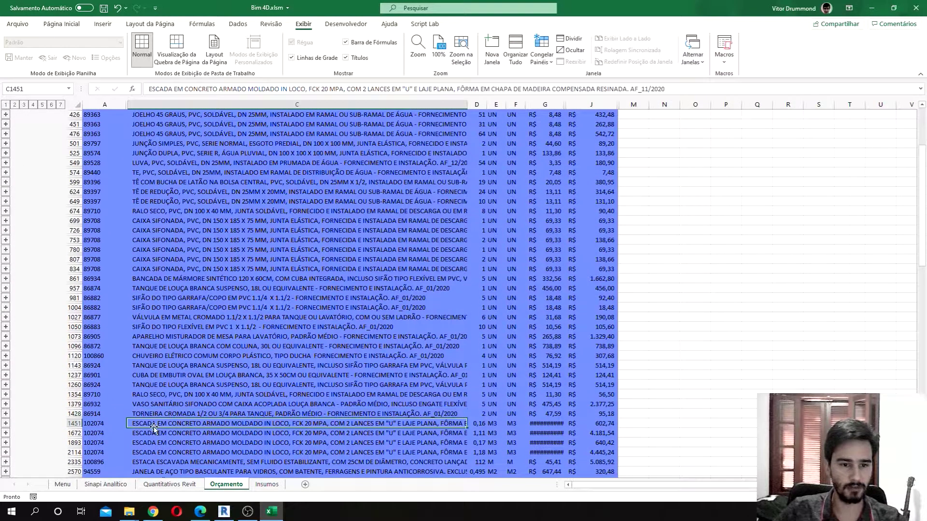
pyautogui.click(6, 423)
pyautogui.scroll(-6, 512, 231)
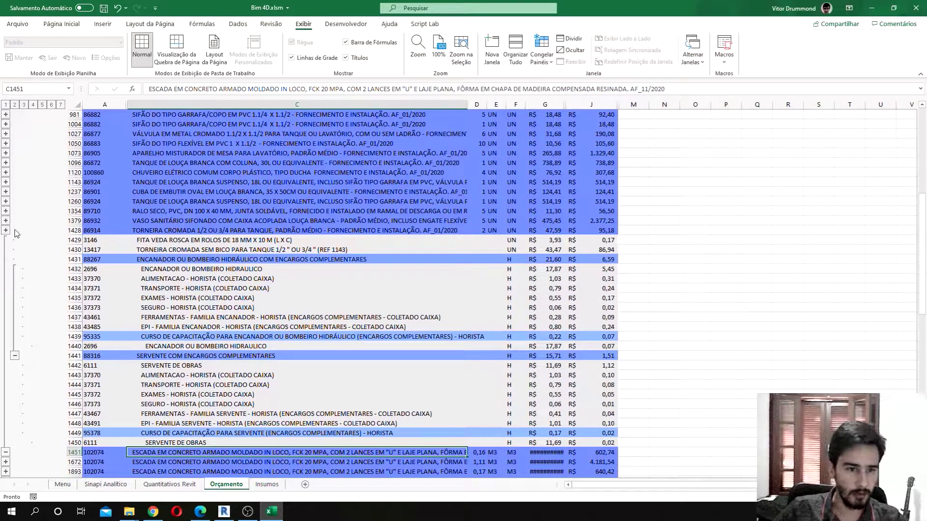
pyautogui.scroll(-1, 167, 433)
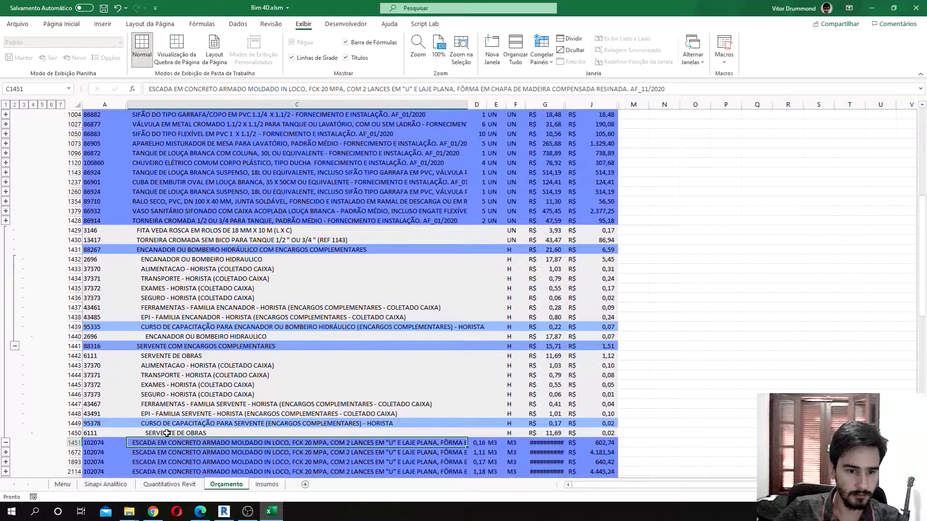
pyautogui.click(5, 442)
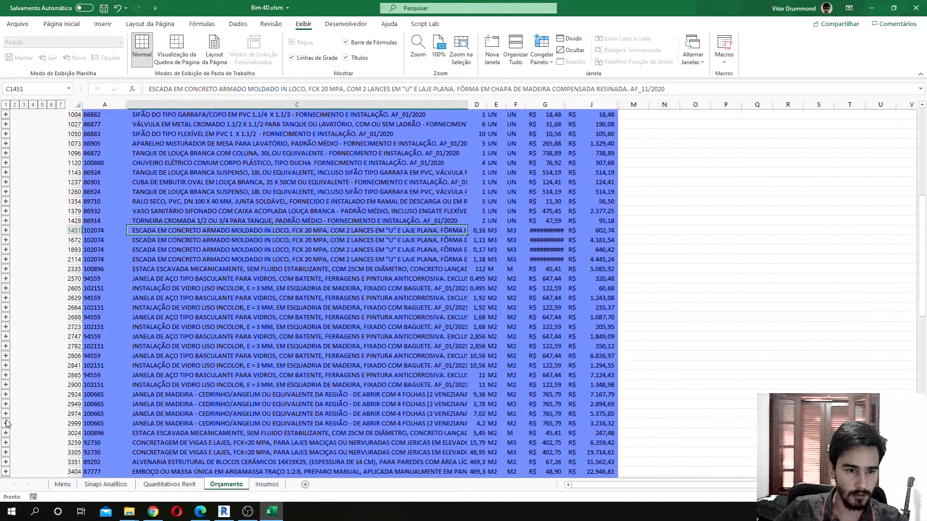
# - Expand the row 1451 Escada em Concreto Armado composition and examine its nested formwork, reinforcement, vibrator and concrete items
pyautogui.click(6, 240)
pyautogui.scroll(4, 243, 280)
pyautogui.scroll(20, 242, 280)
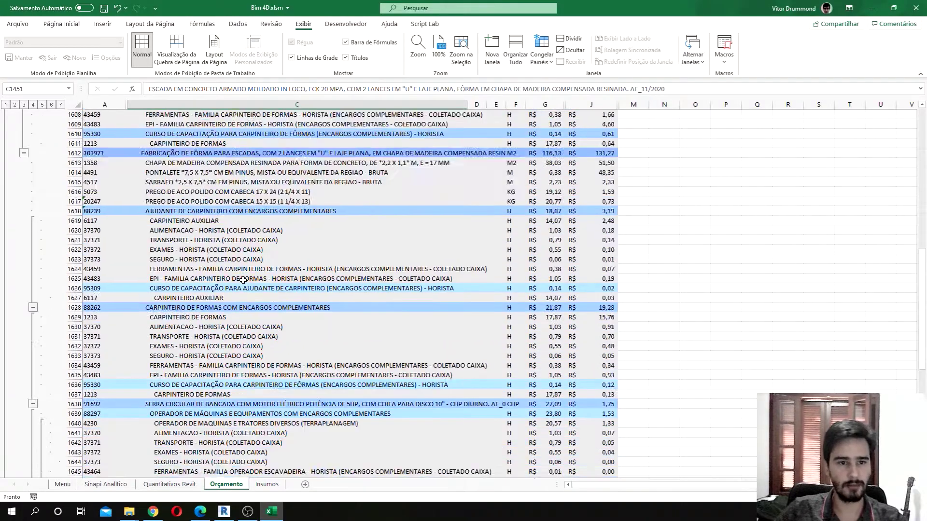
pyautogui.scroll(16, 242, 281)
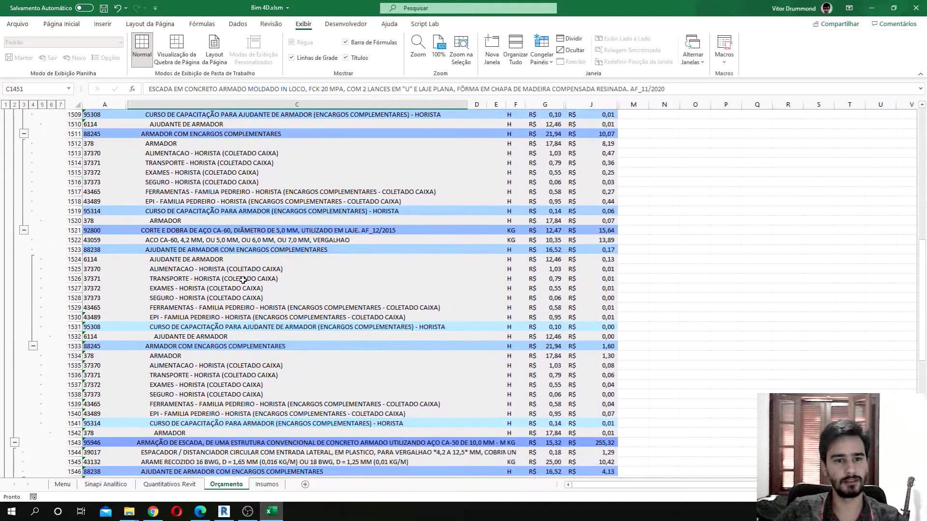
pyautogui.click(206, 346)
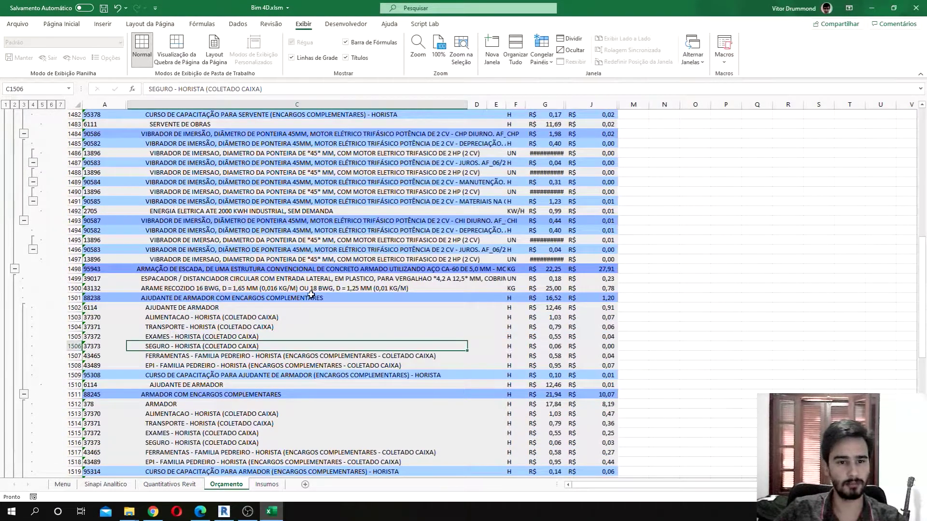
pyautogui.scroll(2, 312, 297)
pyautogui.moveTo(289, 327); pyautogui.dragTo(309, 394)
pyautogui.scroll(12, 389, 264)
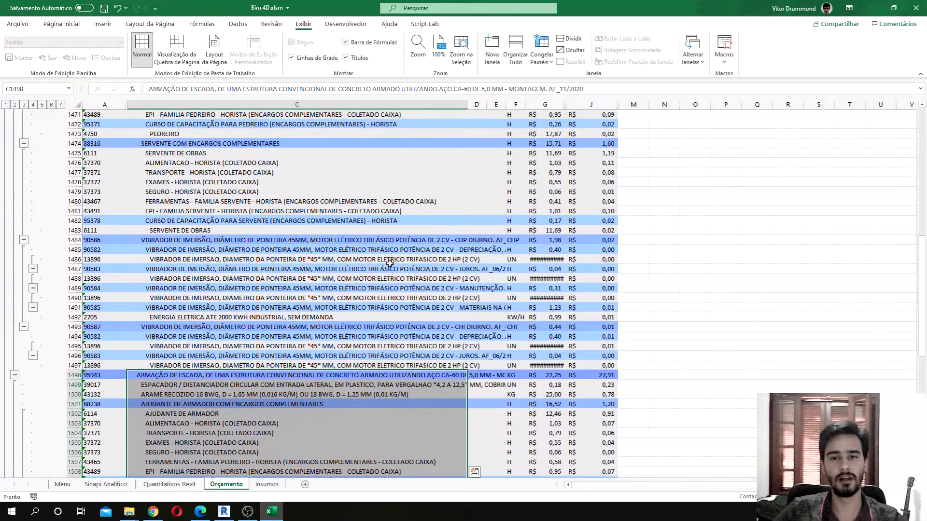
pyautogui.click(377, 254)
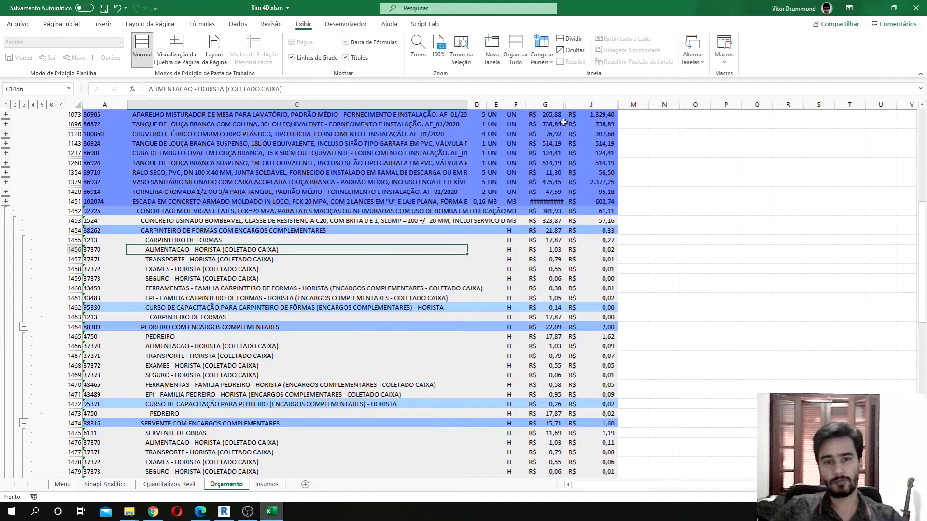
# - Unhide the hidden columns within the range G to N of the Orçamento sheet
pyautogui.moveTo(543, 104); pyautogui.dragTo(650, 105)
pyautogui.rightClick(651, 105)
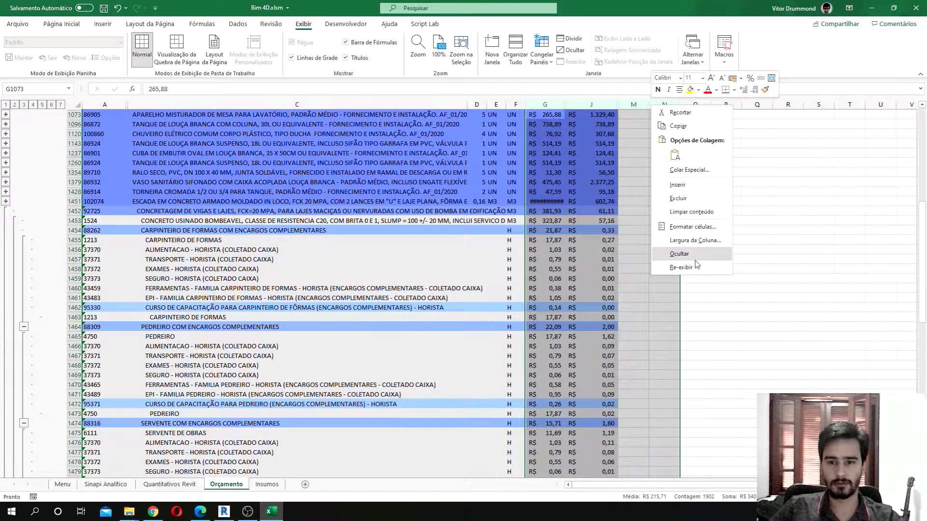
pyautogui.click(698, 268)
pyautogui.click(619, 300)
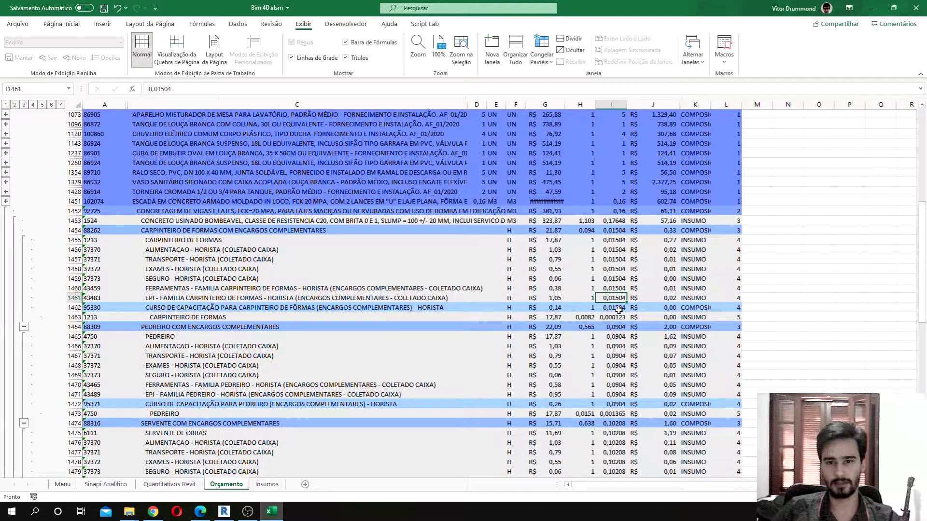
# - Examine the coefficients, multiplied quantities and costs of composition 88262, its Carpinteiro de Formas input and the parent stair rows
pyautogui.click(253, 242)
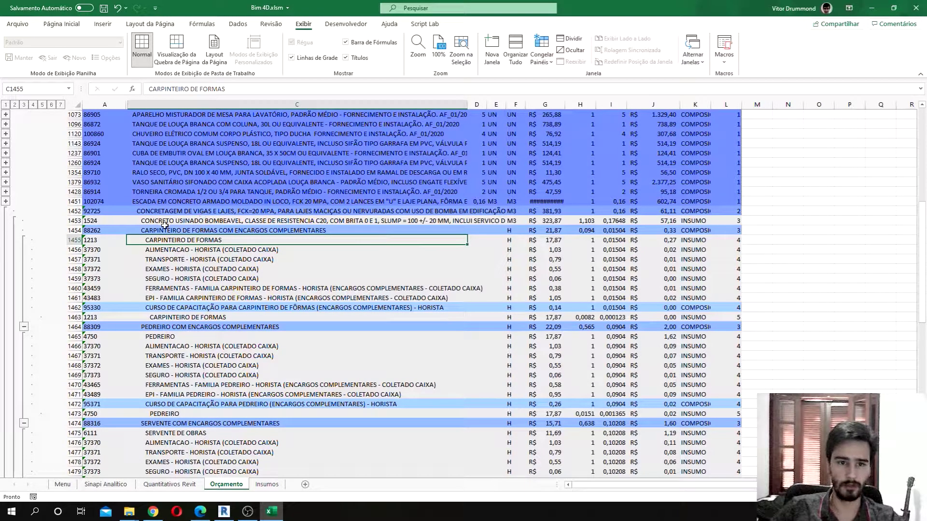
pyautogui.moveTo(159, 230); pyautogui.dragTo(674, 234)
pyautogui.click(496, 259)
pyautogui.click(607, 239)
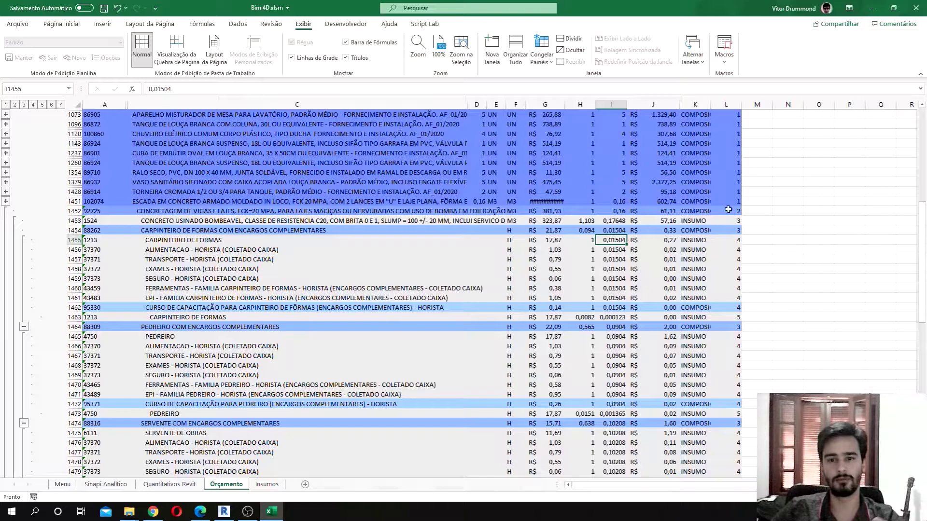
pyautogui.click(623, 211)
pyautogui.click(630, 202)
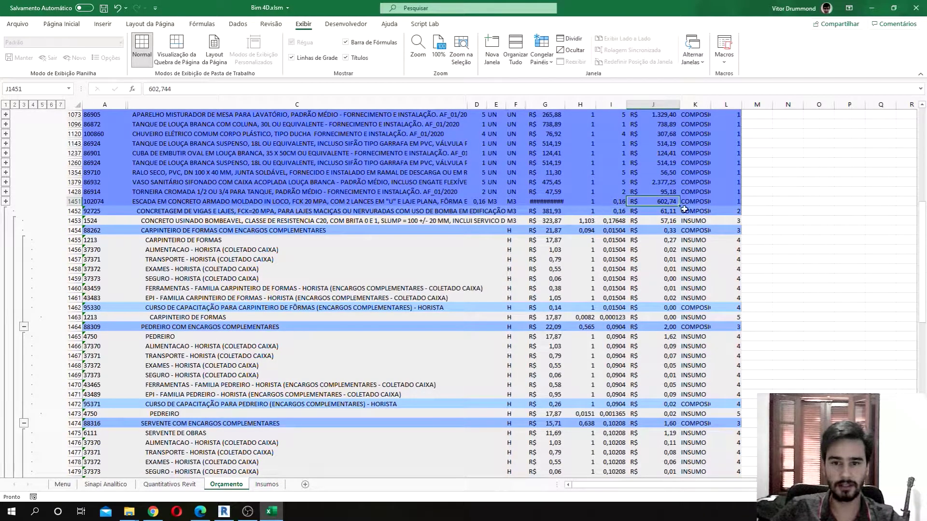
# - Fit the Preço Un. column to its contents and check the unit price of the row 1451 stair composition
pyautogui.doubleClick(563, 105)
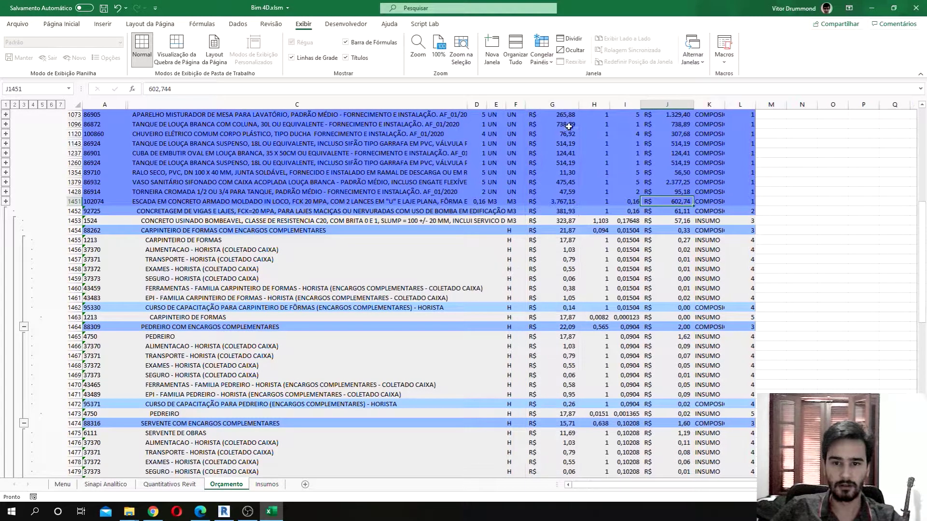
pyautogui.click(543, 202)
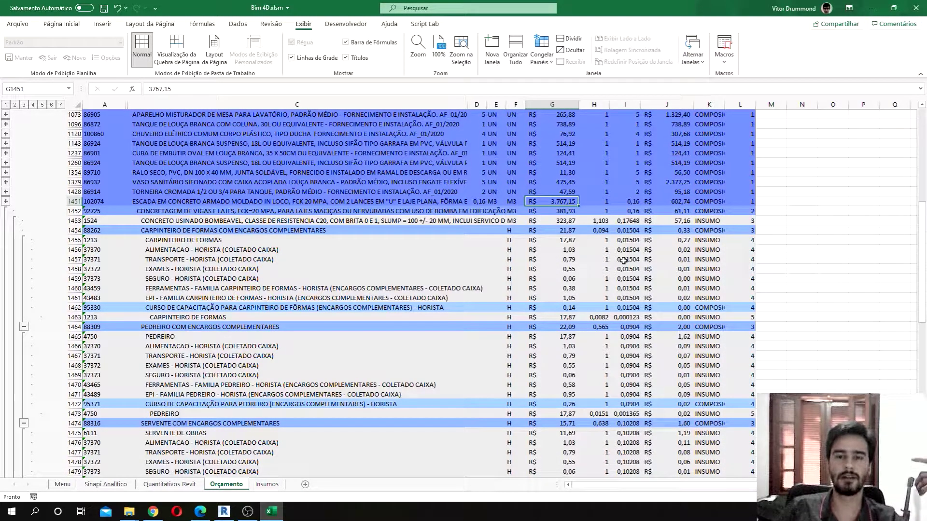
pyautogui.click(429, 204)
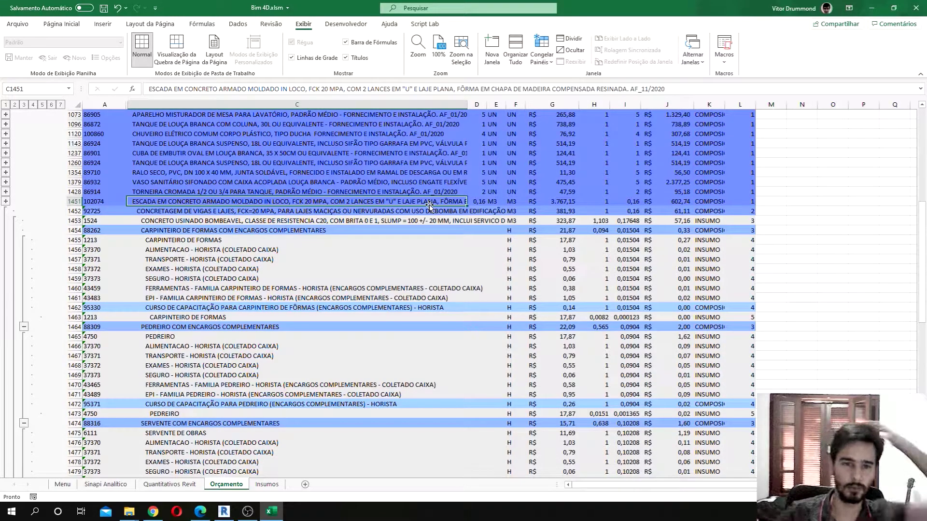
# - Examine the concrete strength and stair layout given in the description of the row 1451 Escada em Concreto Armado composition
pyautogui.doubleClick(326, 89)
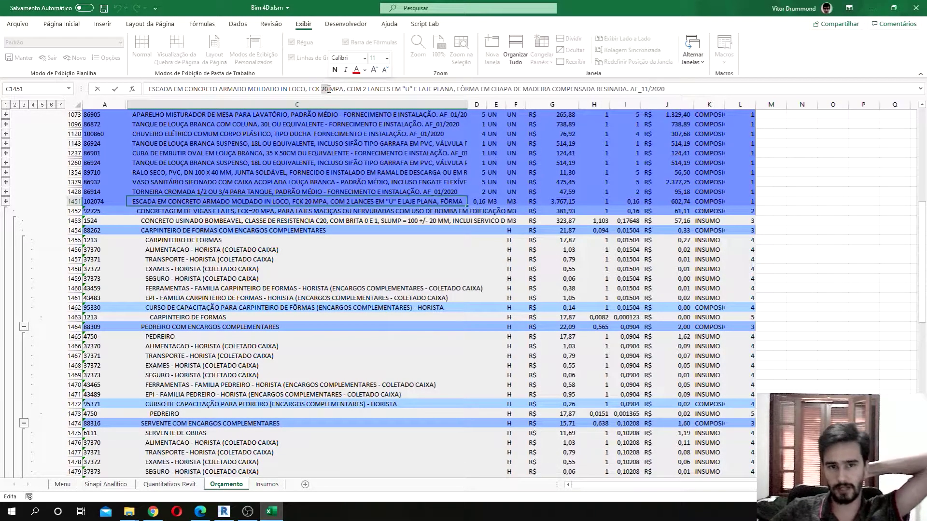
pyautogui.moveTo(356, 90); pyautogui.dragTo(435, 89)
pyautogui.click(443, 222)
pyautogui.click(190, 202)
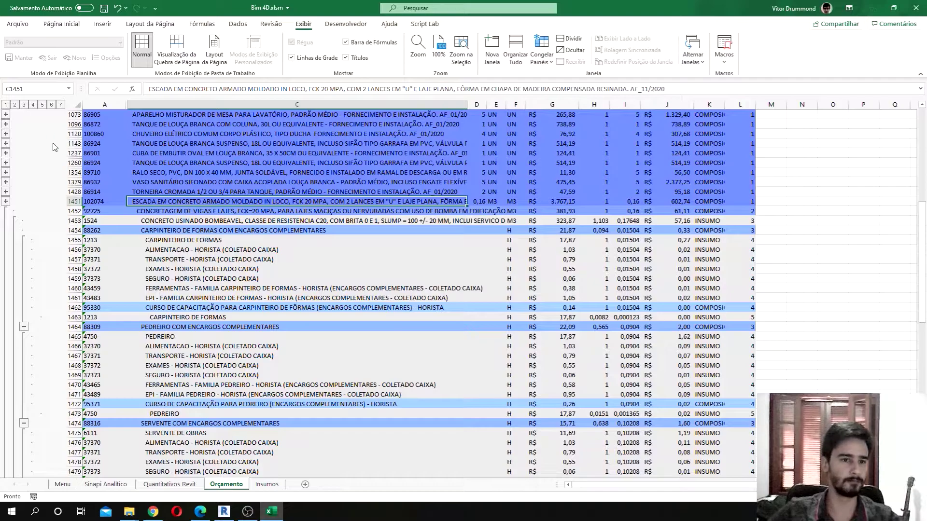
# - Collapse the Orçamento outline to its first level and review the top-level compositions
pyautogui.click(7, 105)
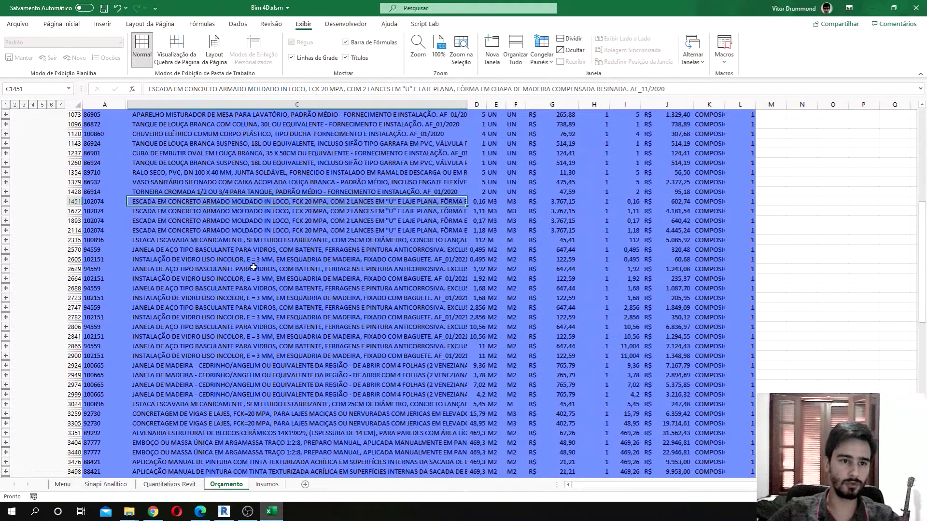
pyautogui.scroll(2, 254, 263)
pyautogui.scroll(7, 254, 263)
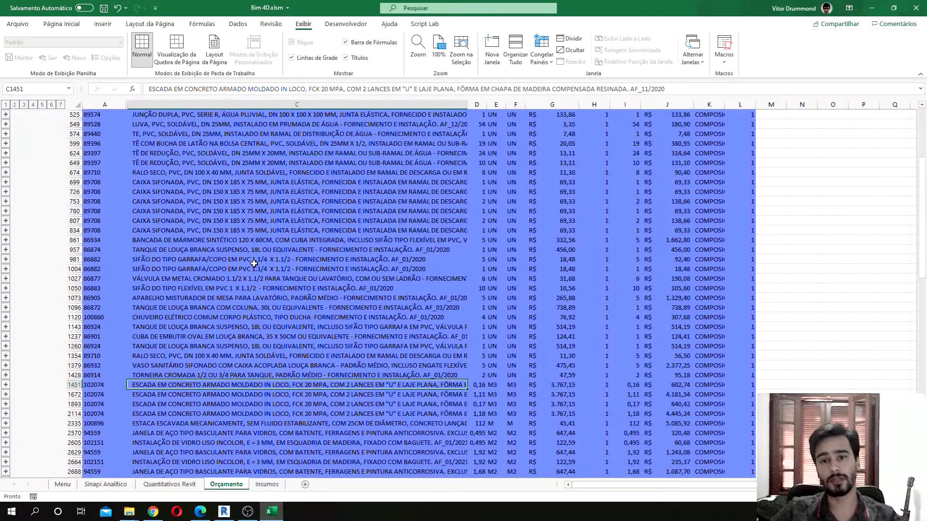
pyautogui.scroll(5, 253, 264)
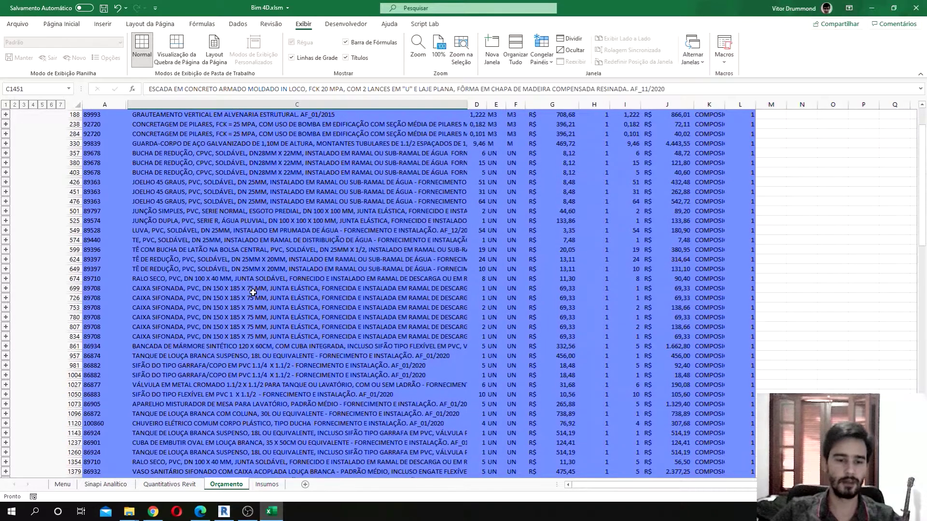
# - Examine the total costs of the Pedreiro and Concreto Usinado Bombeável C20 inputs on the Insumos sheet
pyautogui.click(267, 484)
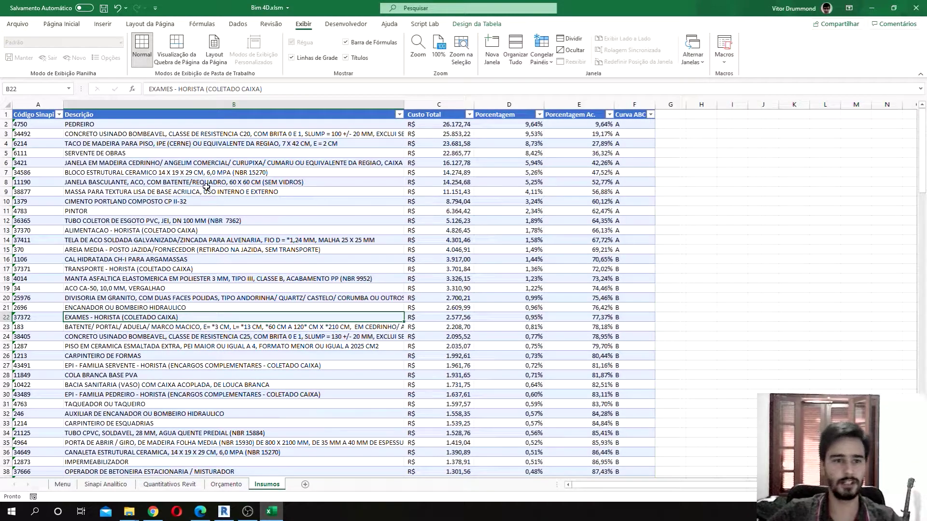
pyautogui.click(190, 125)
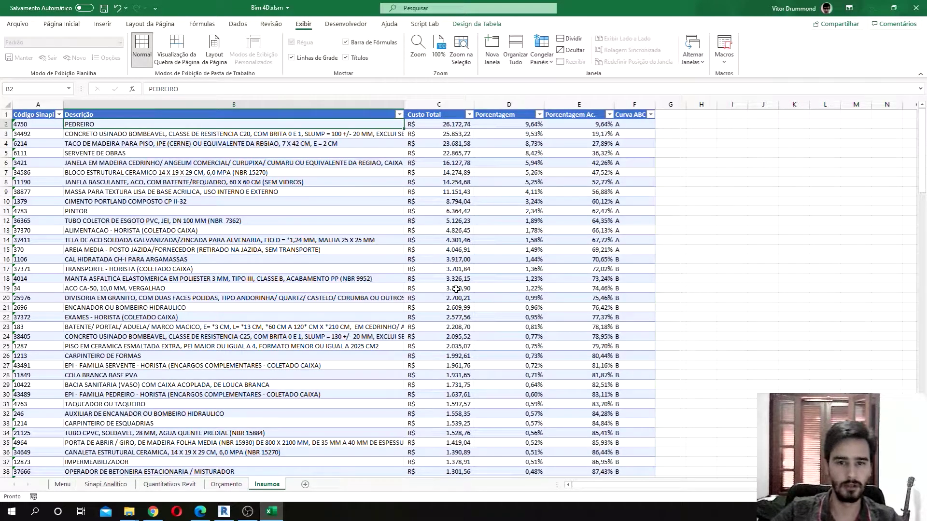
pyautogui.press('Right')
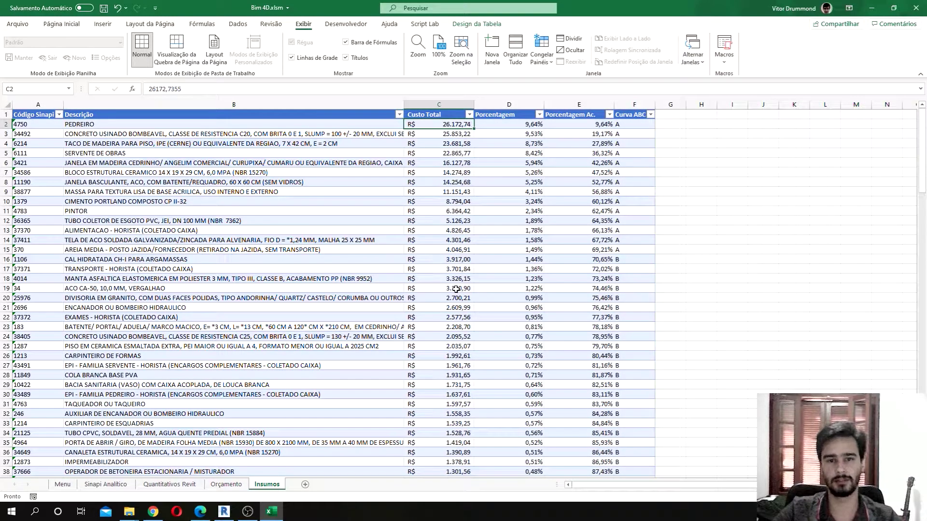
pyautogui.press('Left')
pyautogui.press('Down')
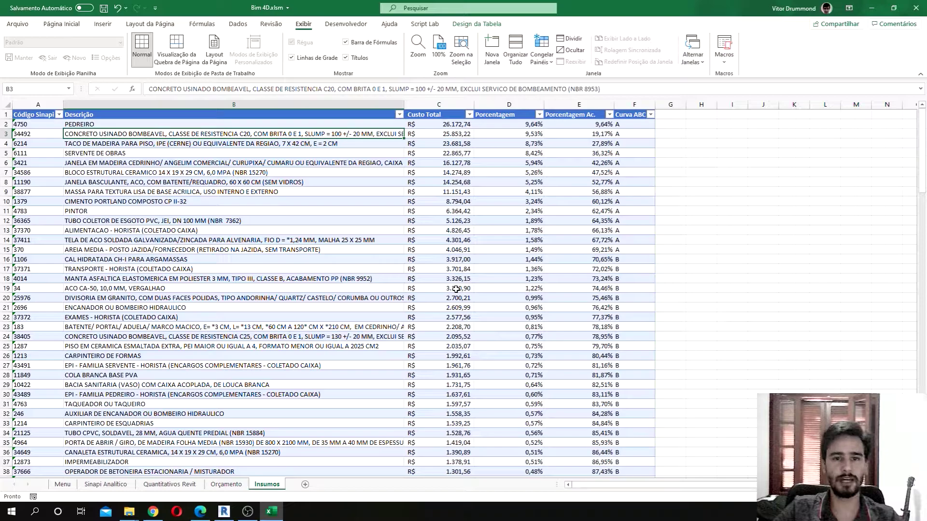
pyautogui.press('Right')
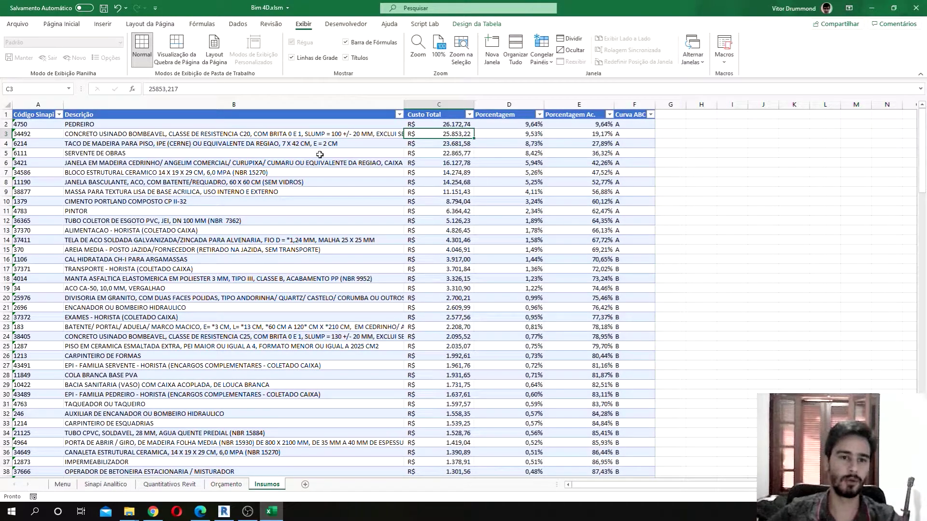
pyautogui.click(232, 124)
pyautogui.moveTo(394, 127); pyautogui.dragTo(437, 127)
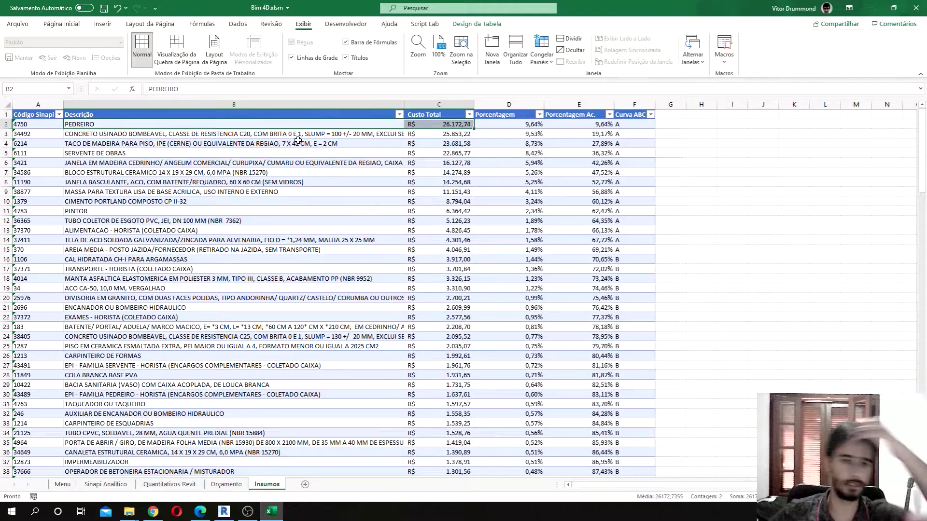
pyautogui.moveTo(252, 135); pyautogui.dragTo(479, 133)
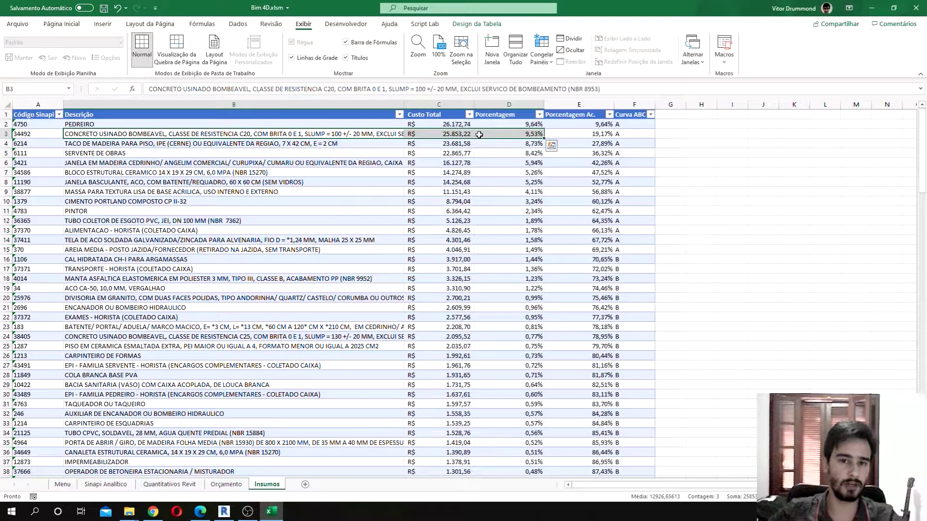
# - Examine the cost and percentages of the Vidraceiro input and the Curva ABC class of the Janela em Madeira input
pyautogui.scroll(-8, 384, 369)
pyautogui.scroll(-7, 339, 373)
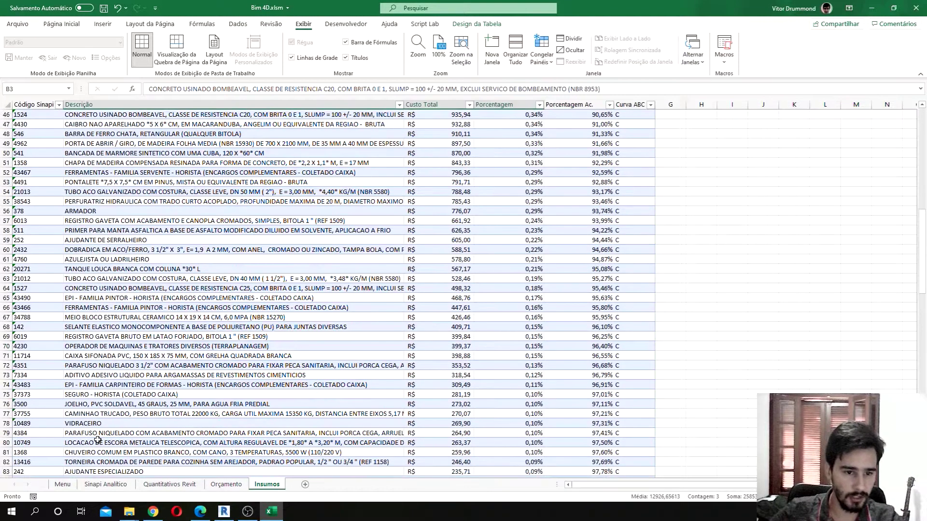
pyautogui.moveTo(179, 423); pyautogui.dragTo(601, 423)
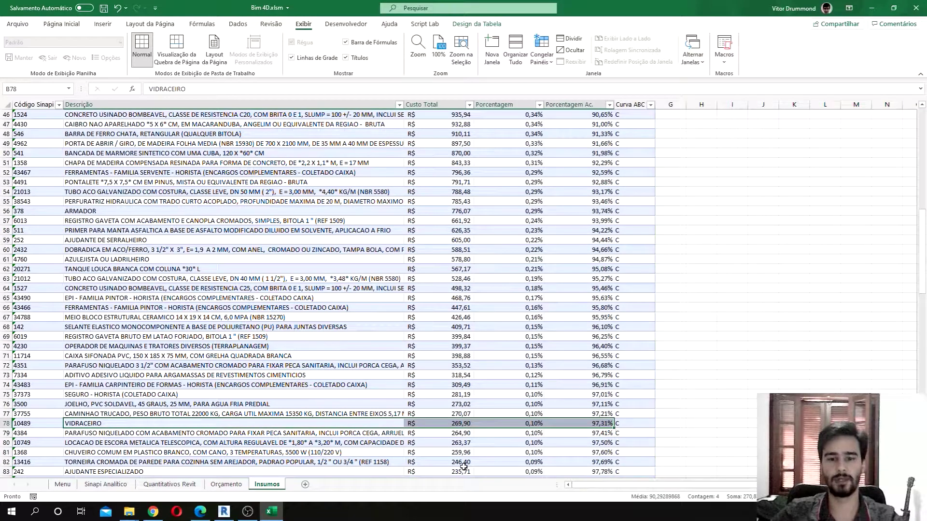
pyautogui.scroll(3, 561, 425)
pyautogui.scroll(-3, 561, 425)
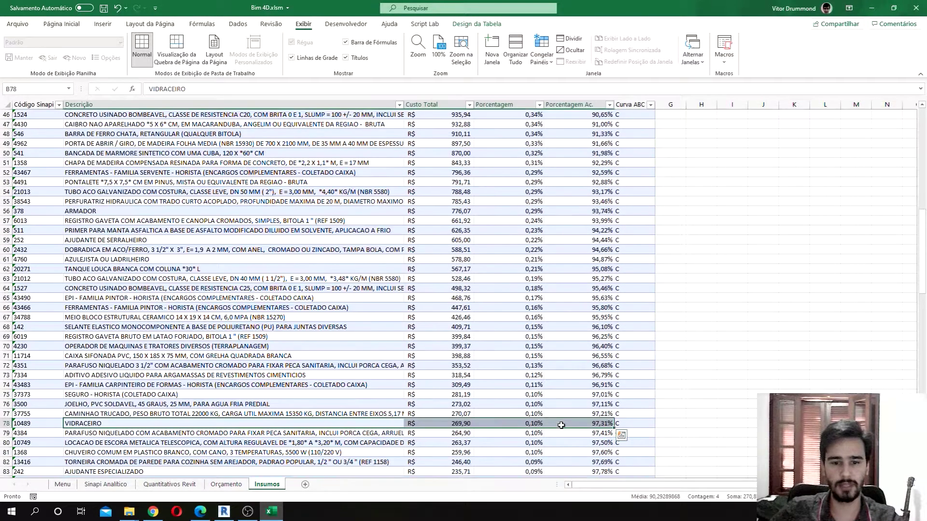
pyautogui.scroll(15, 561, 425)
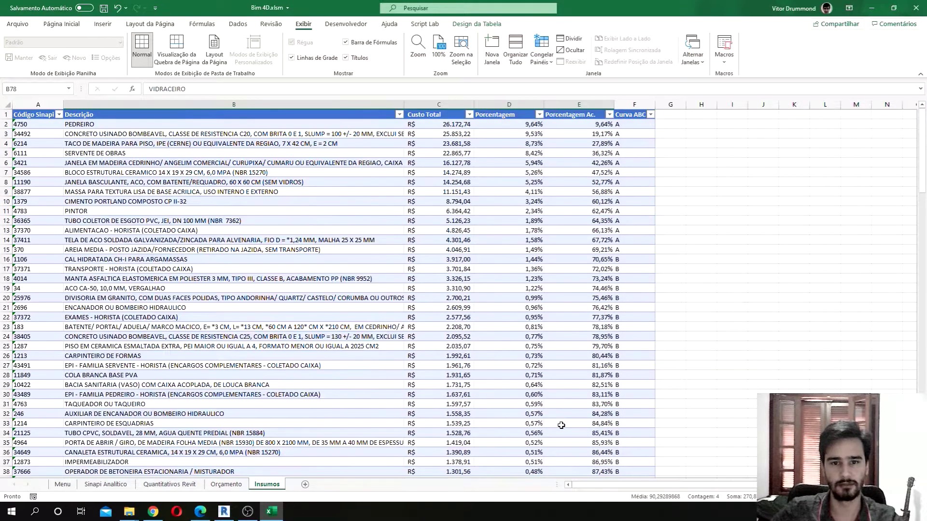
pyautogui.click(616, 165)
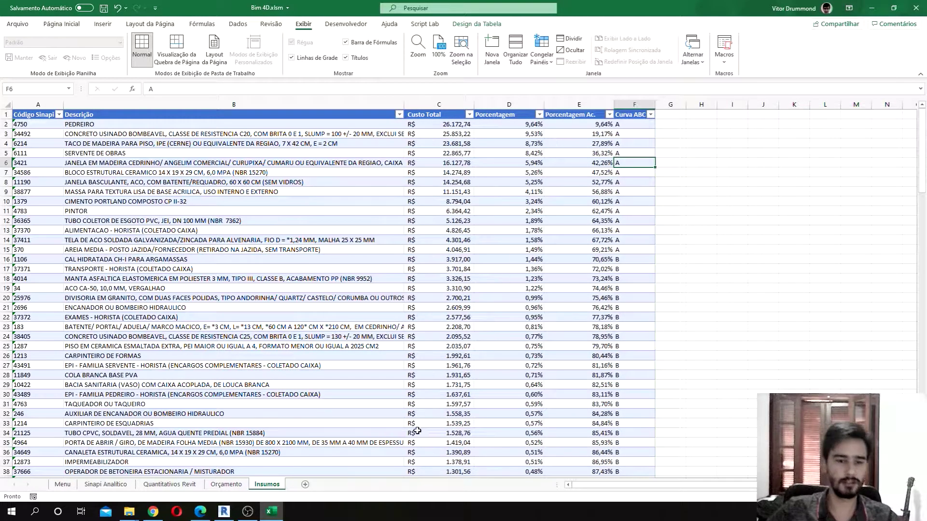
# - Switch to Revit, bring up the {3D} view of the building and deselect the windows
pyautogui.click(224, 511)
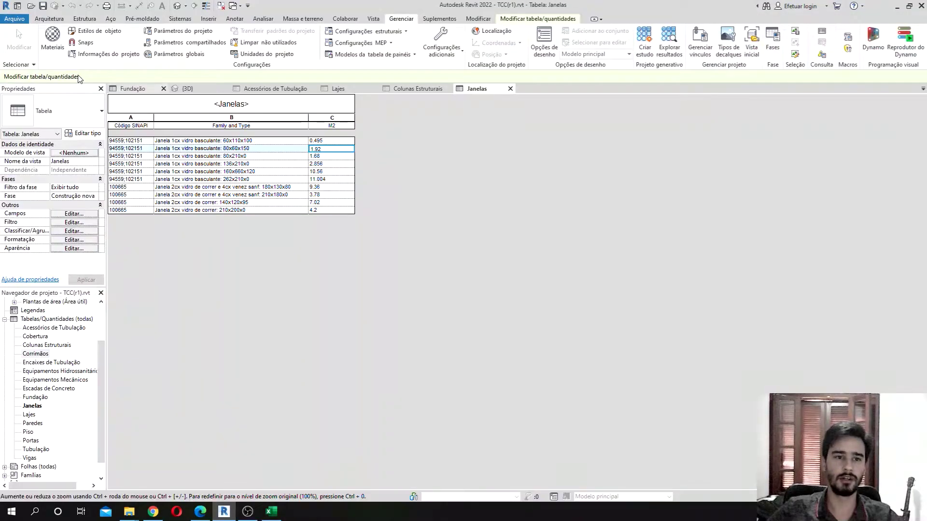
pyautogui.click(187, 89)
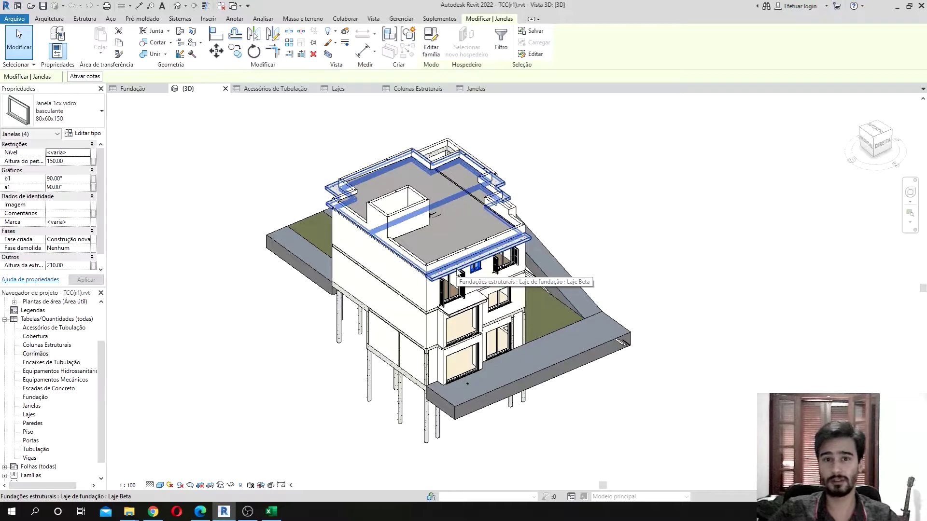
pyautogui.click(698, 230)
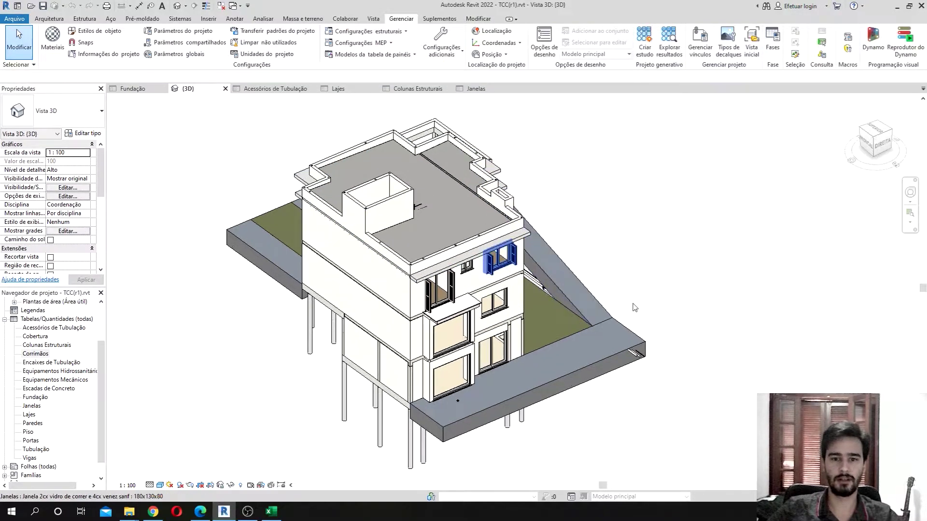
pyautogui.scroll(5, 553, 303)
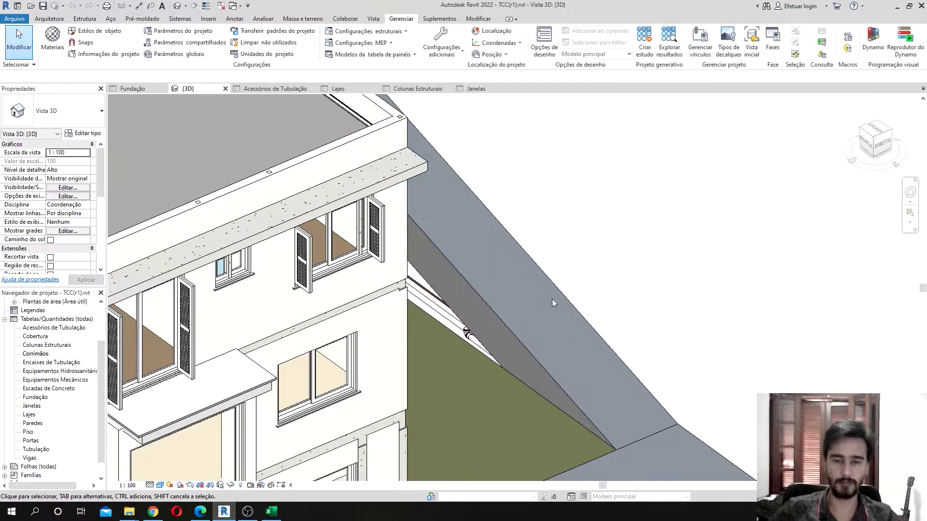
pyautogui.scroll(-8, 553, 302)
pyautogui.moveTo(680, 358); pyautogui.dragTo(682, 334, button='middle')
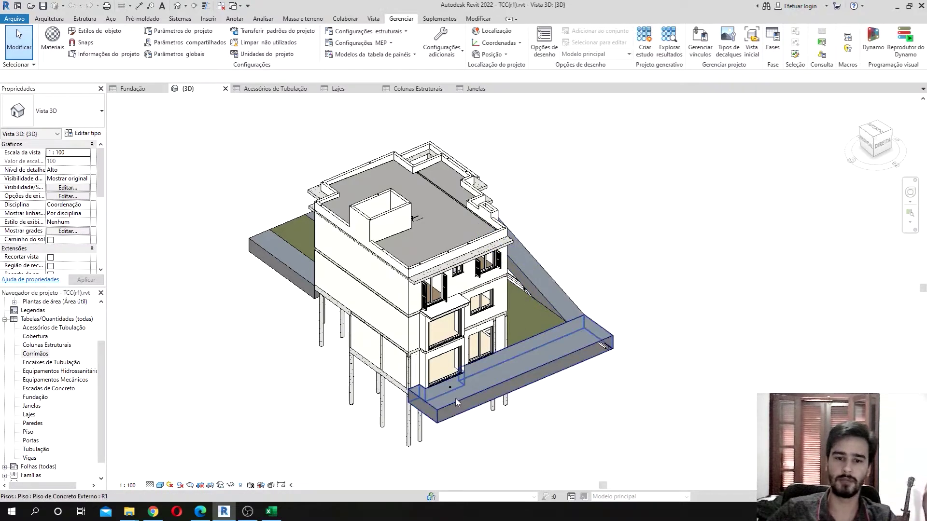
pyautogui.scroll(-2, 447, 391)
pyautogui.scroll(5, 451, 390)
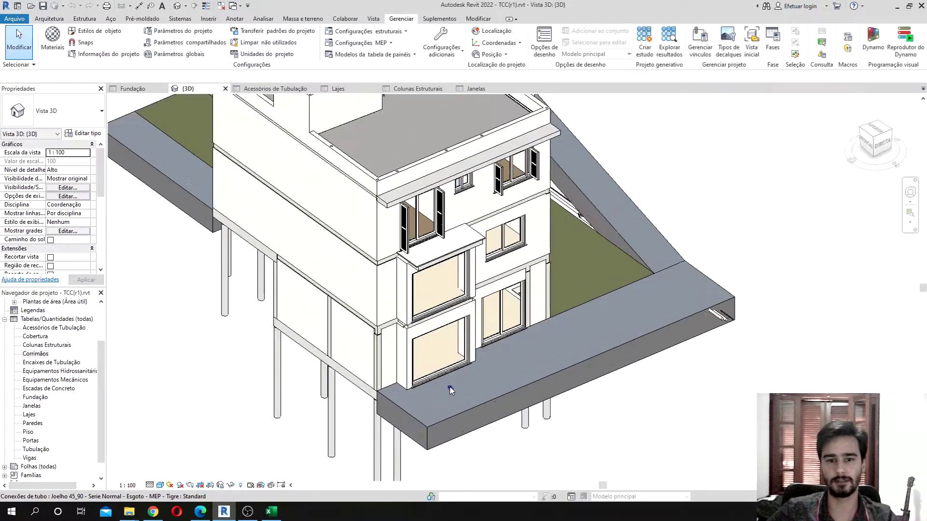